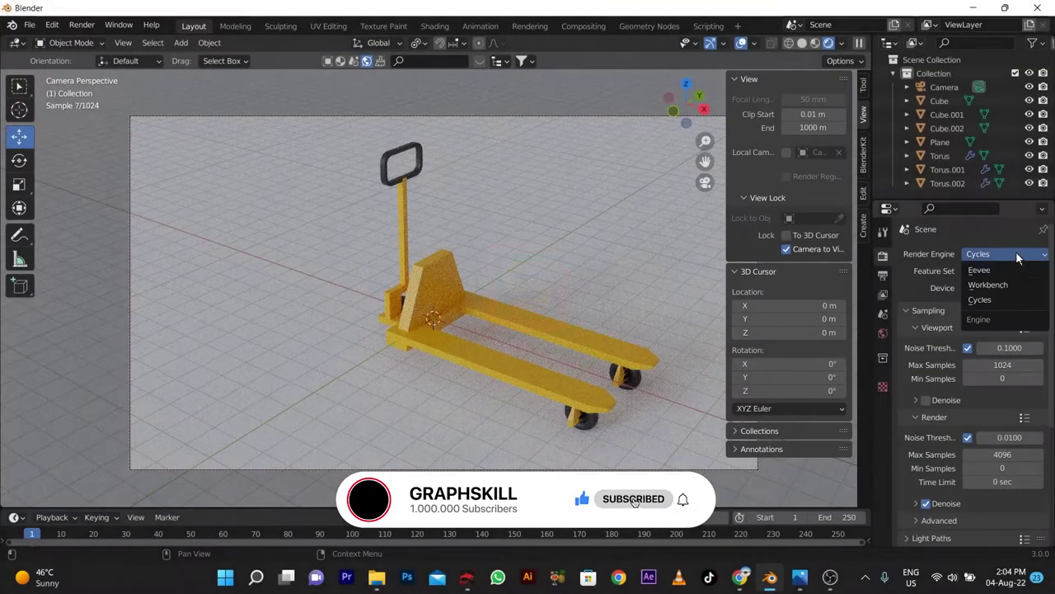
Flatten the cube on Z, narrow it on X and stretch it on Y (0.443, 1.886, -0.265)
mouse_move(319, 258)
middle_down()
mouse_move(416, 265)
mouse_move(347, 263)
mouse_move(413, 278)
mouse_move(429, 216)
mouse_move(419, 276)
mouse_move(342, 264)
mouse_move(532, 285)
mouse_move(408, 286)
middle_up()
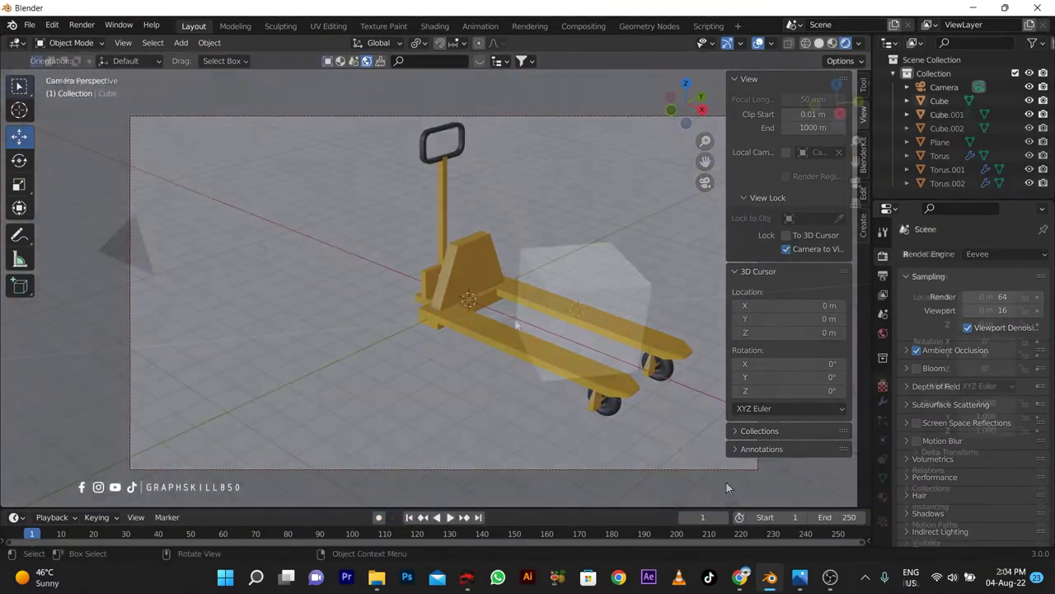
key(s)
key(z)
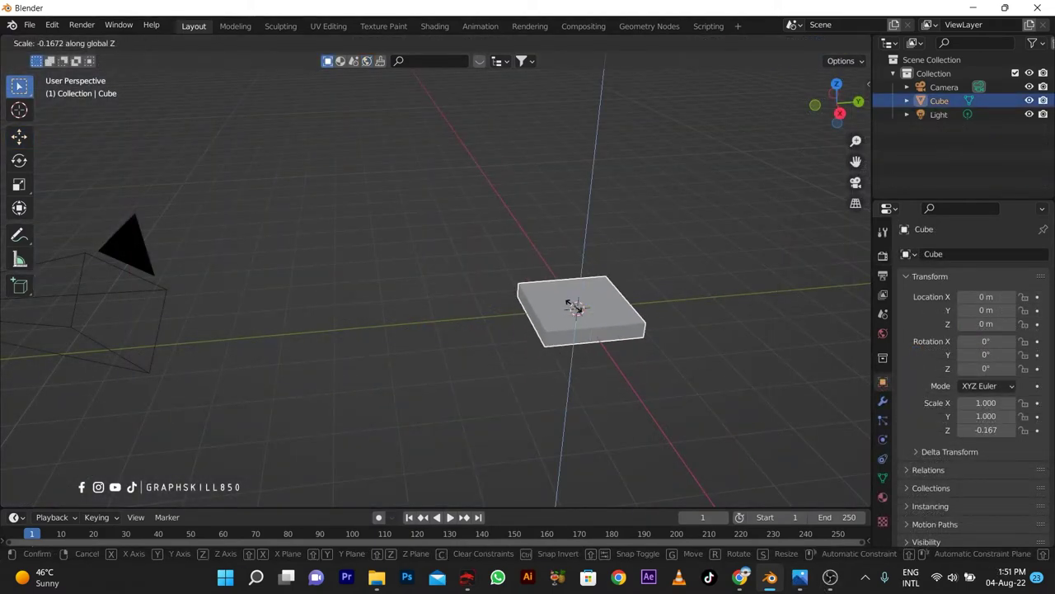
click(565, 300)
key(s)
key(x)
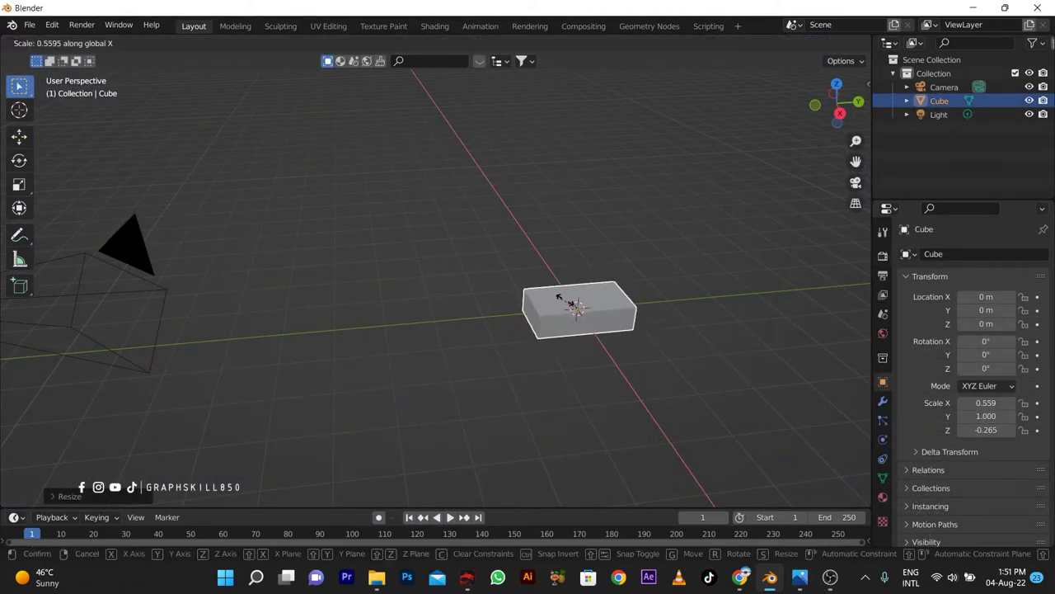
click(560, 295)
key(s)
key(y)
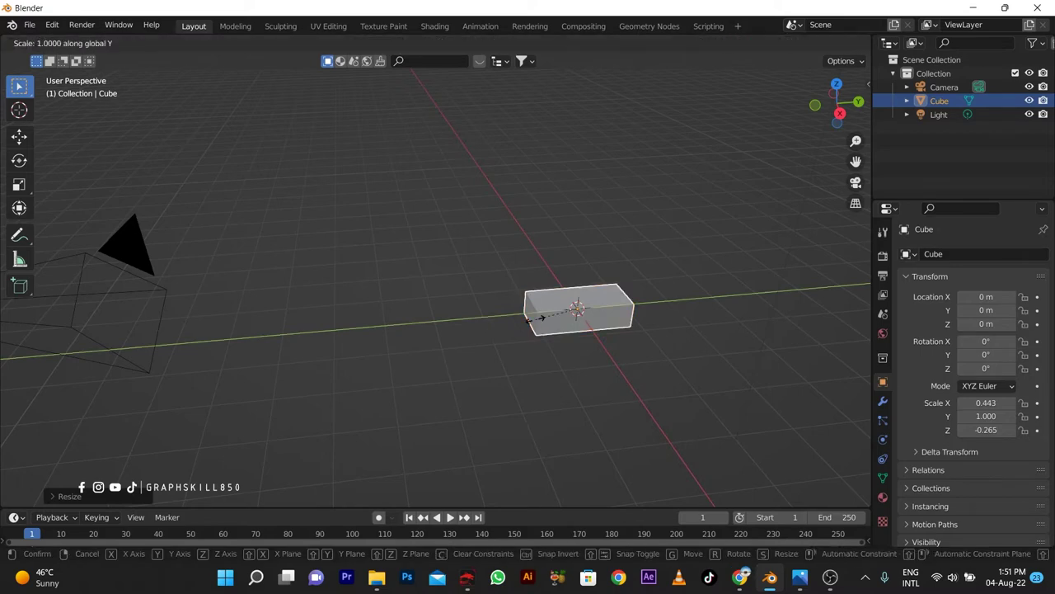
click(496, 318)
In Edit Mode, cut two centered crosswise edge loops across the bar
key(Tab)
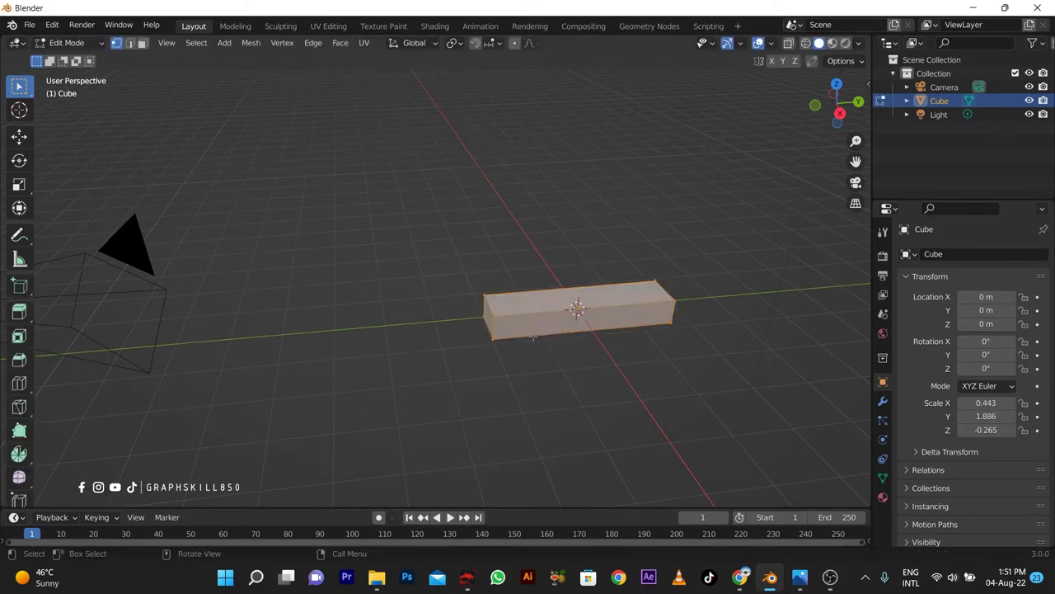
key(ctrl+r)
scroll(560, 321, up, 1)
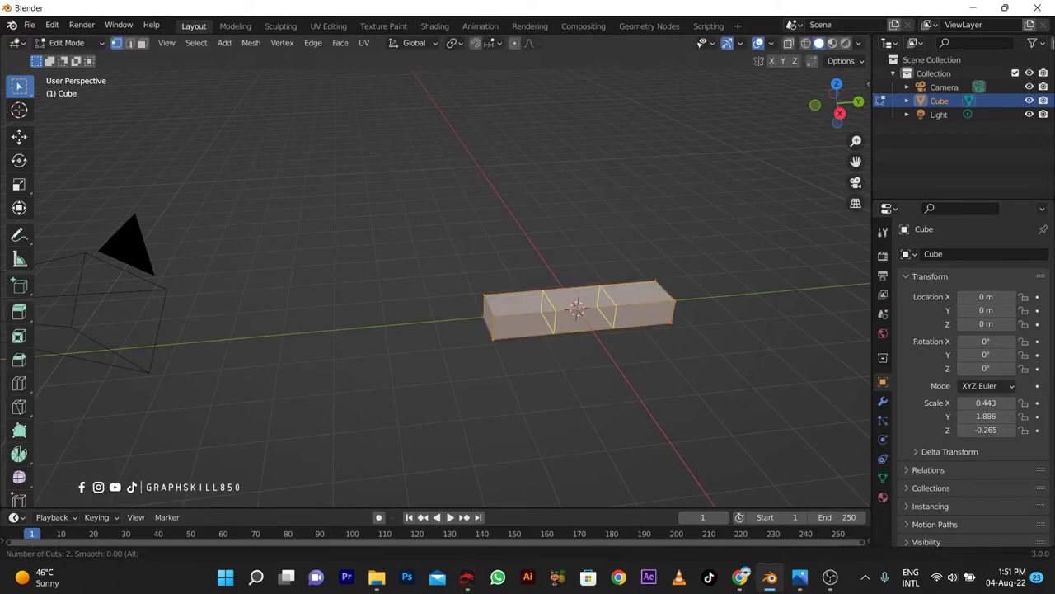
click(577, 317)
right_click(572, 313)
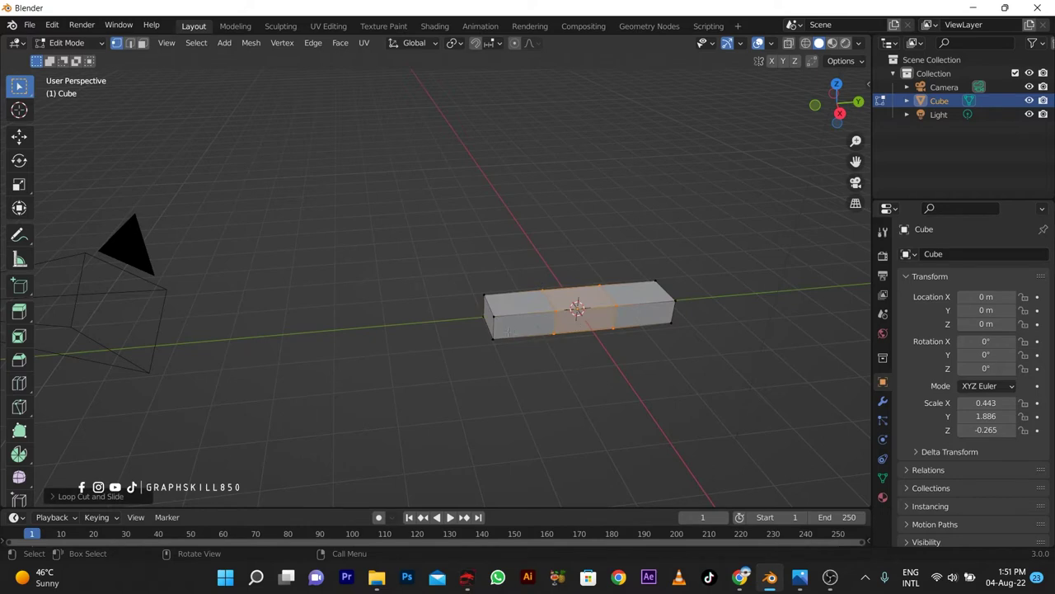
Select the bar's end vertex and scale the selection along Y
click(19, 136)
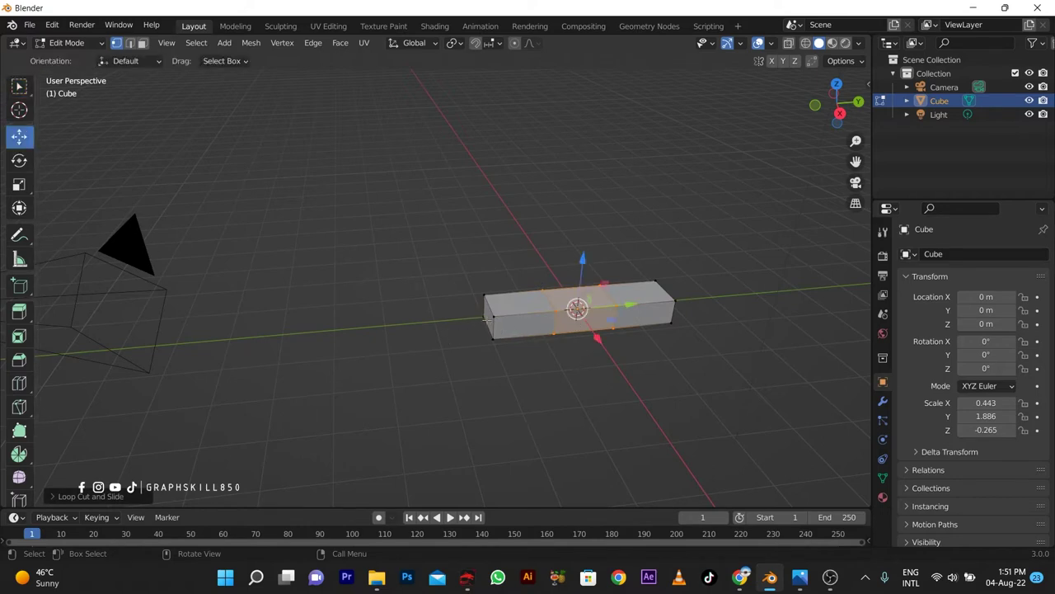
click(486, 317)
middle_drag(487, 317, 168, 93)
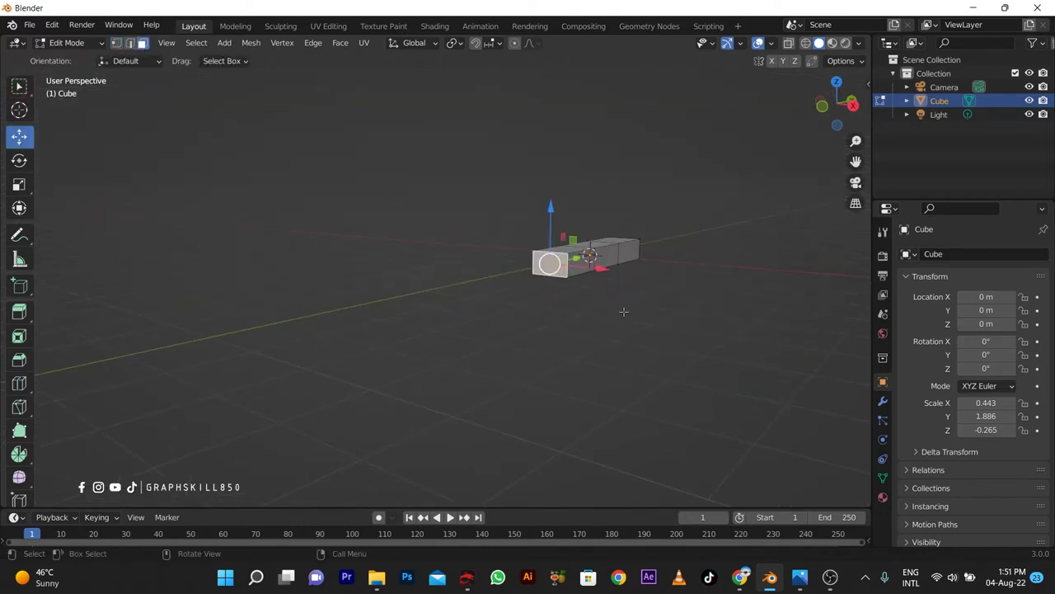
middle_drag(624, 311, 425, 368)
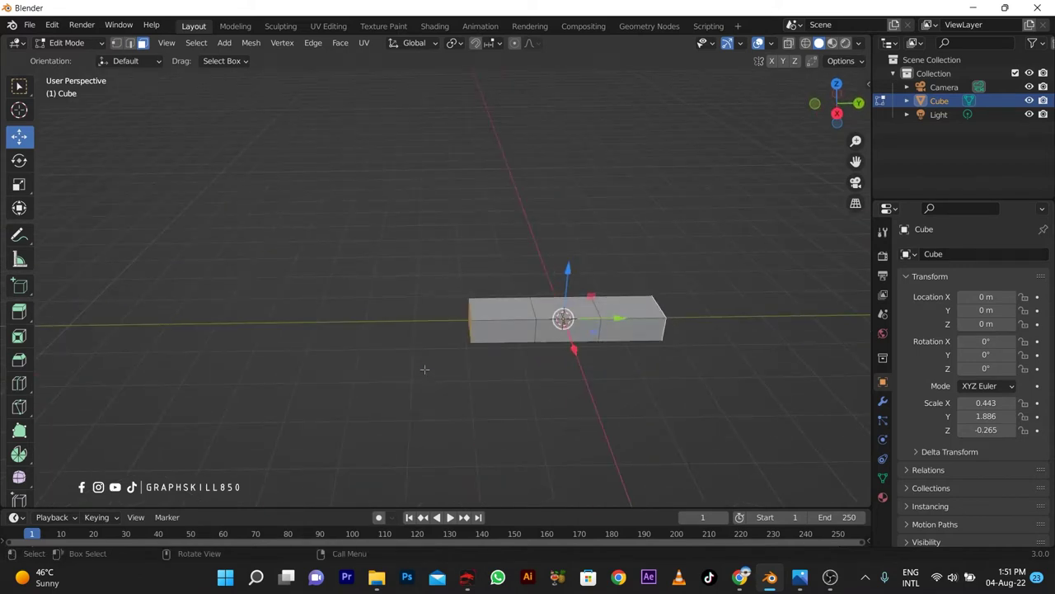
key(s)
key(y)
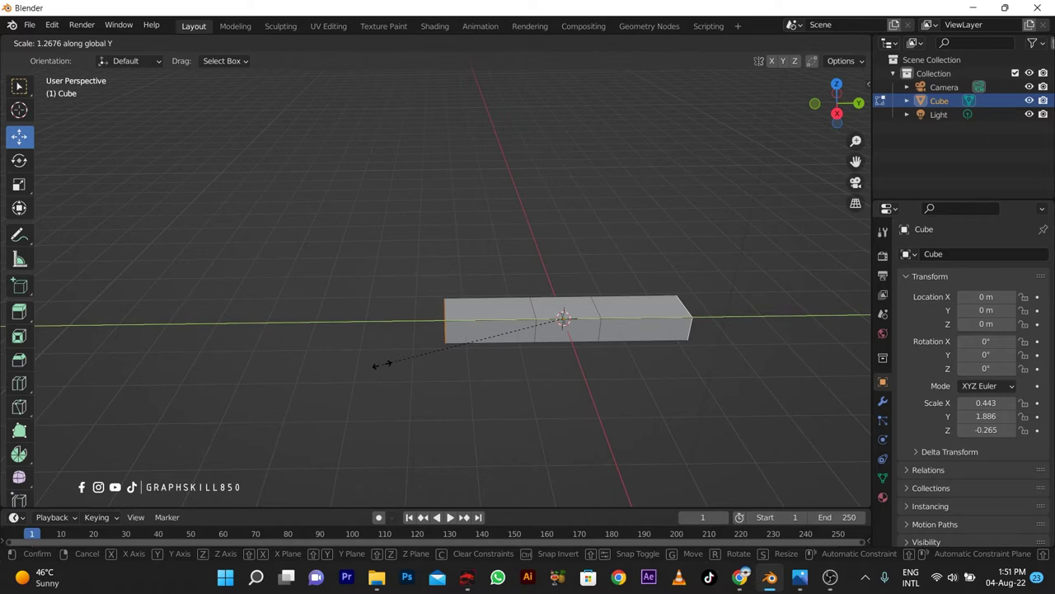
click(356, 367)
In edge select mode, spread the crosswise edge loops apart along Y
click(526, 332)
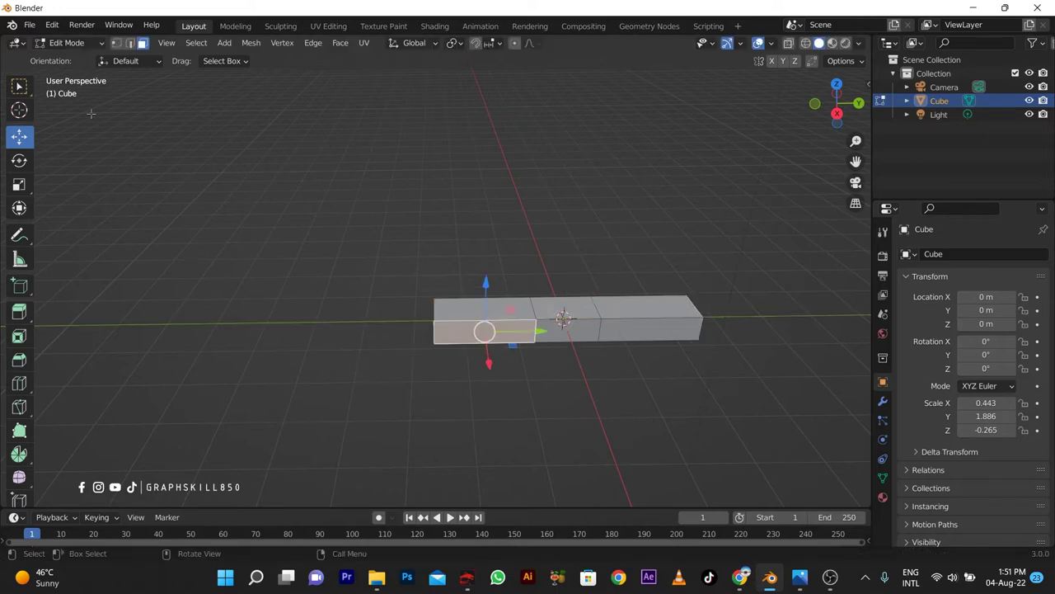
click(129, 43)
alt+click(535, 326)
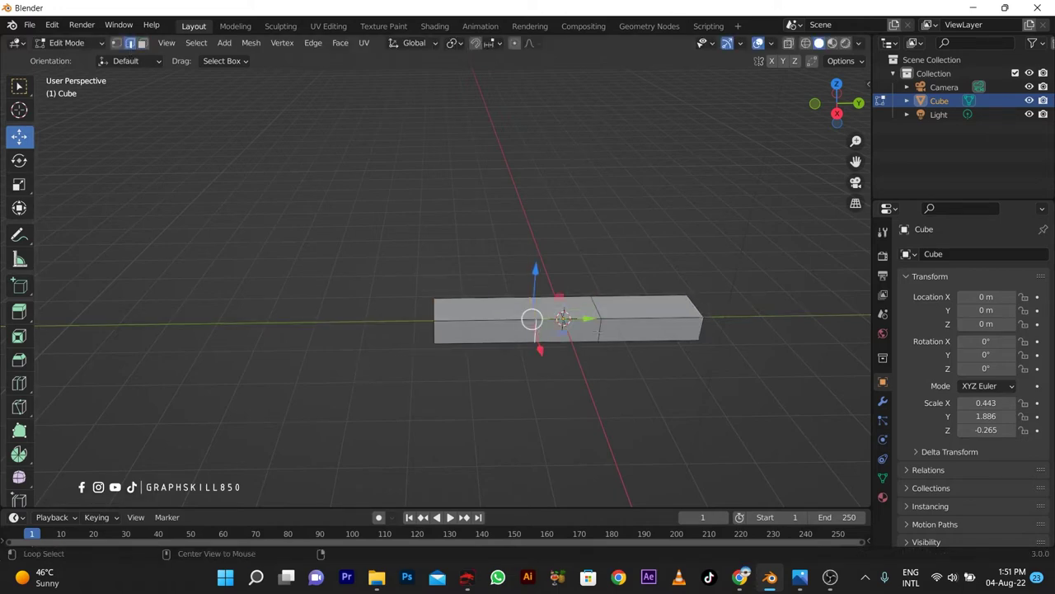
key(s)
key(y)
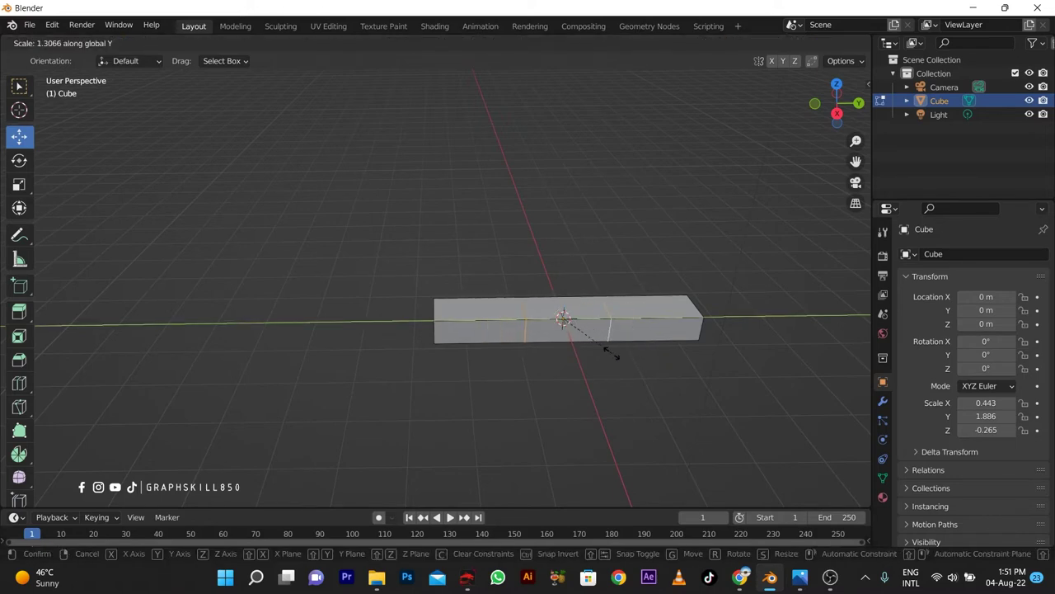
click(622, 356)
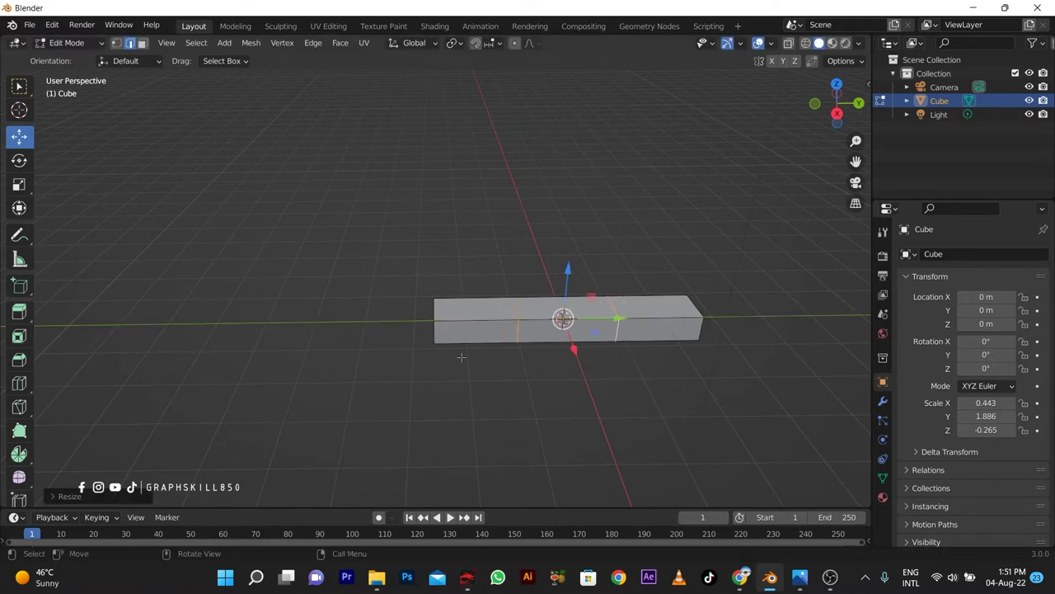
mouse_move(566, 319)
middle_down()
mouse_move(546, 308)
mouse_move(341, 301)
middle_up()
Shorten the bar by scaling its end faces along Y
shift+click(504, 422)
key(s)
key(y)
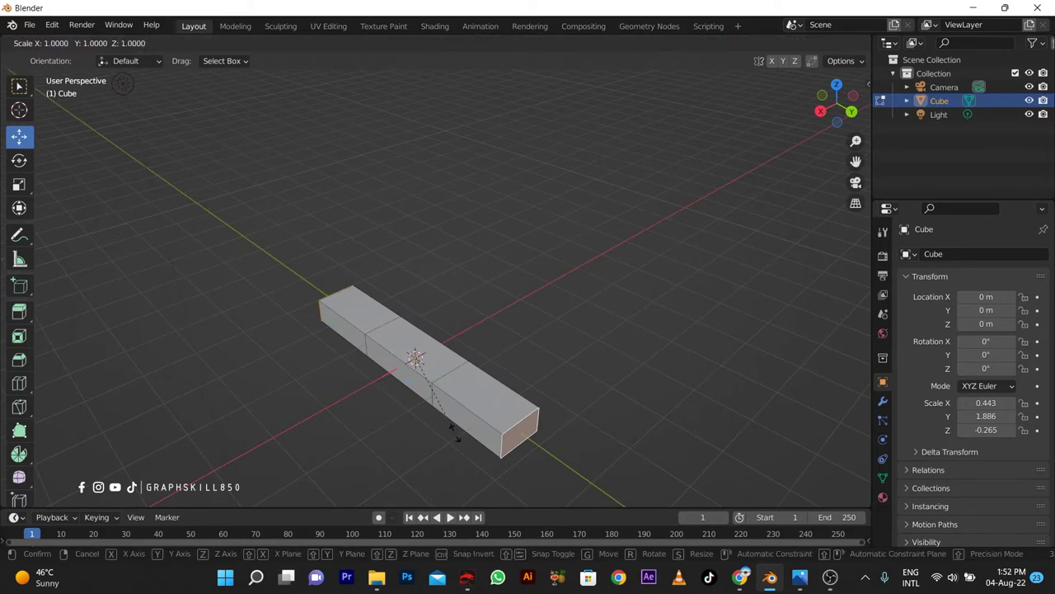
click(437, 423)
middle_drag(437, 423, 446, 426)
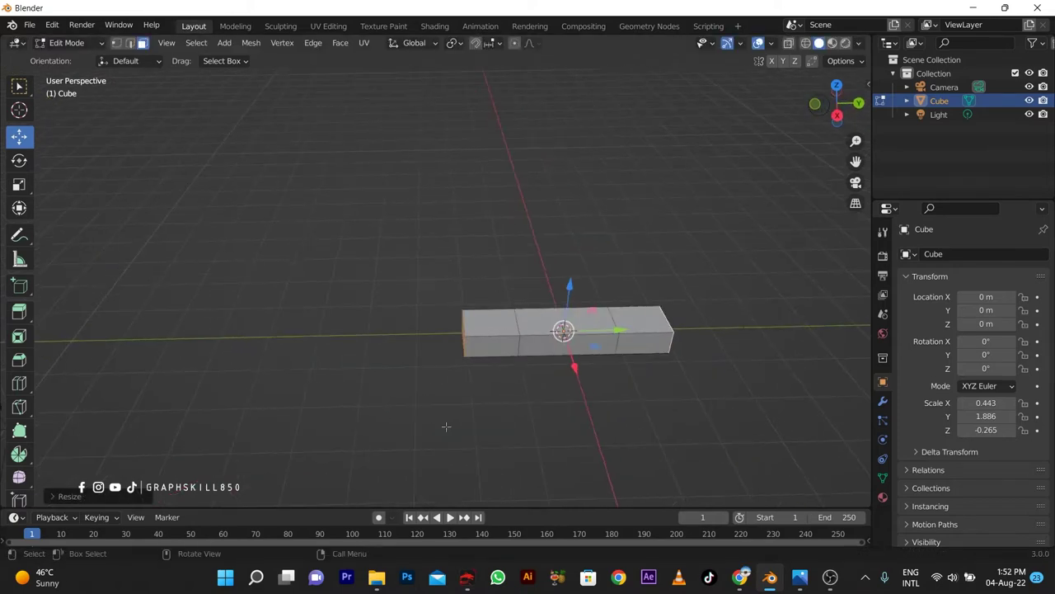
click(494, 324)
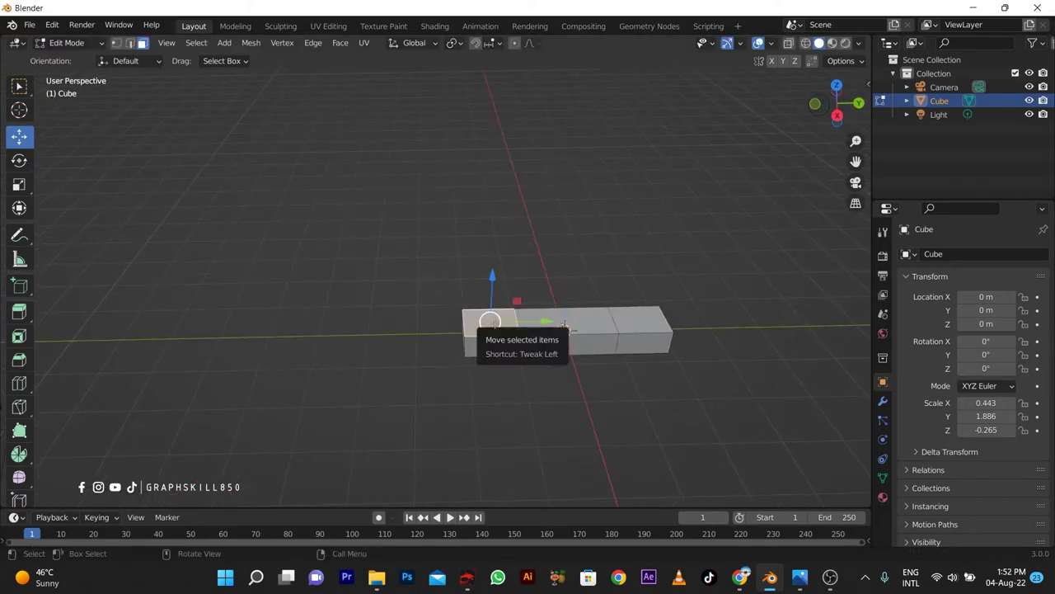
middle_drag(306, 330, 514, 345)
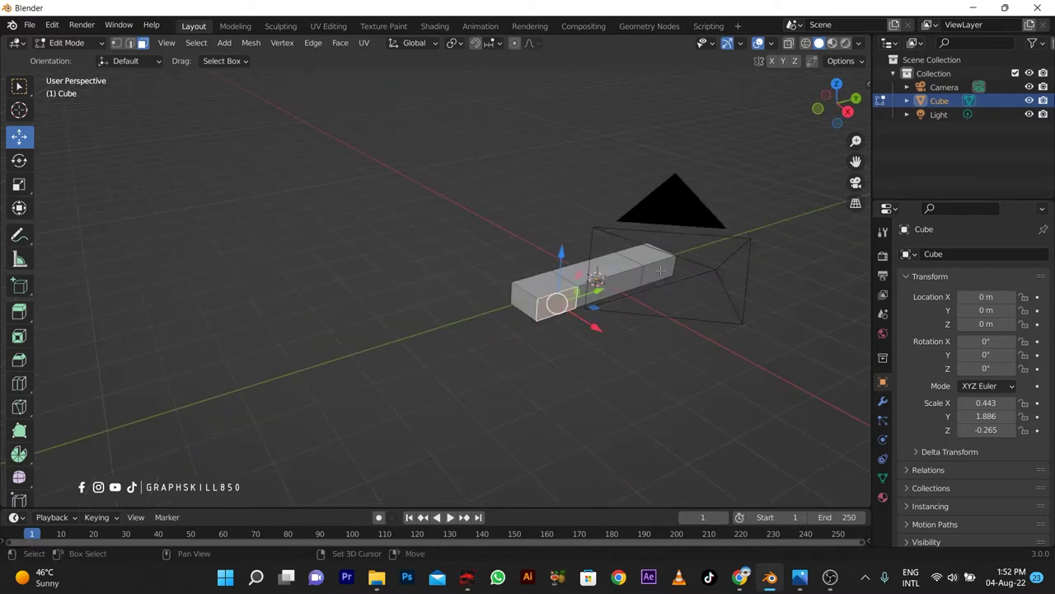
middle_drag(660, 270, 569, 316)
Add a centered lengthwise loop cut and select the end faces for extrusion
key(ctrl+r)
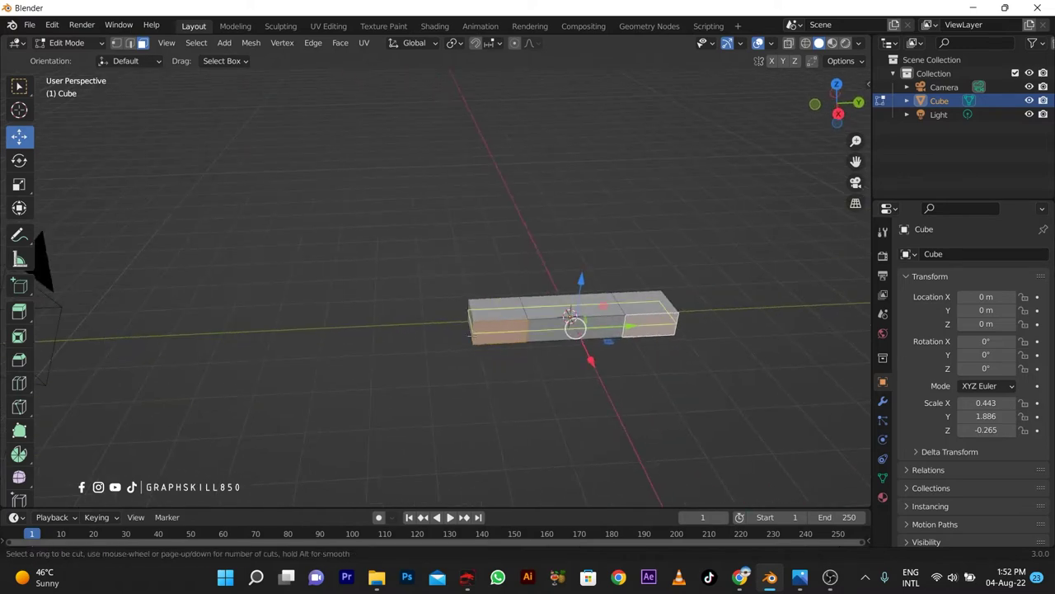
click(569, 316)
right_click(569, 316)
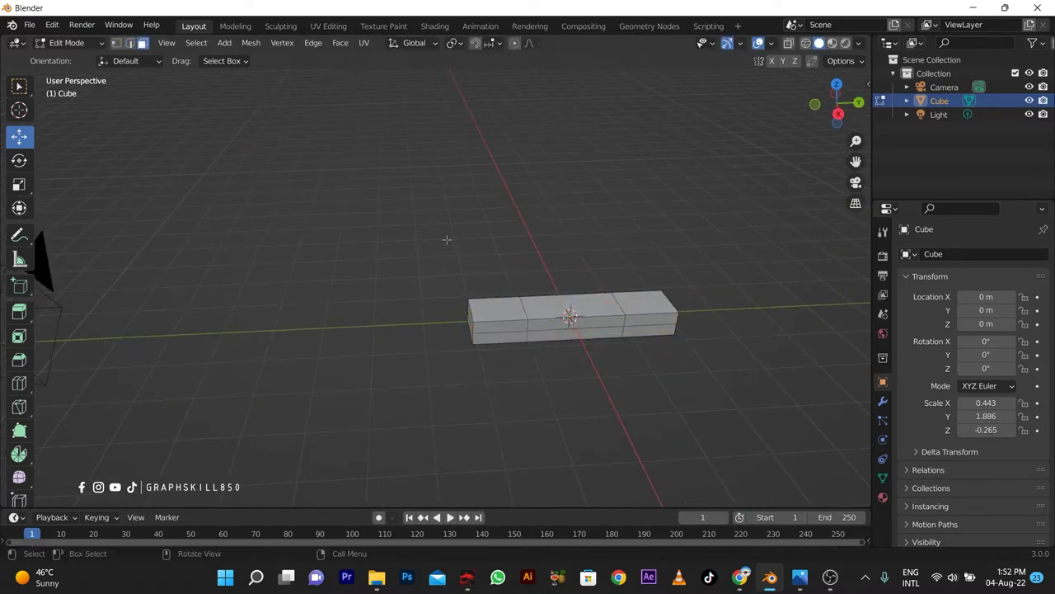
click(542, 327)
middle_drag(543, 327, 447, 351)
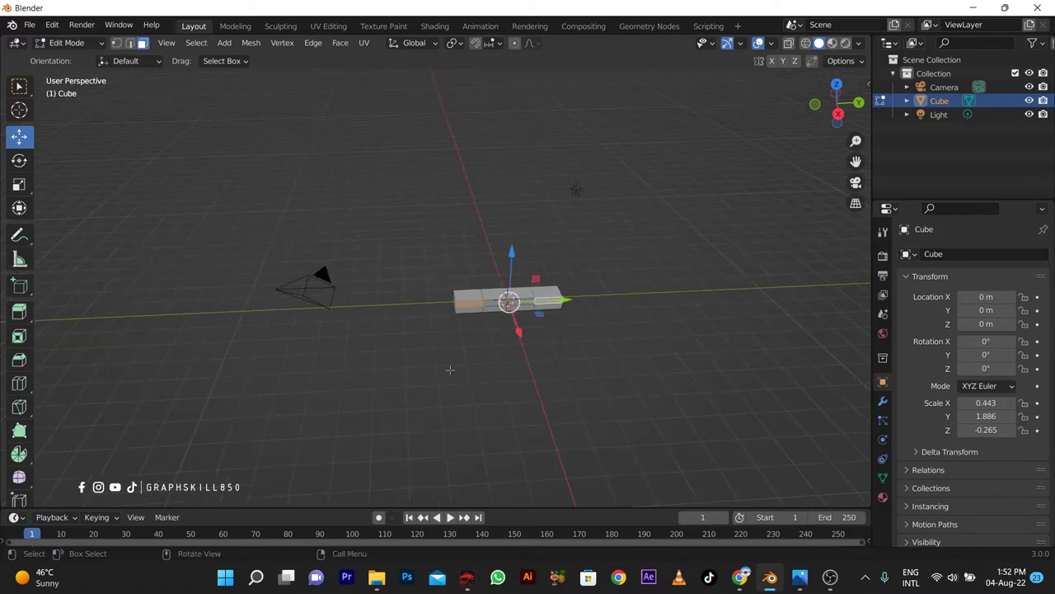
Extrude the end faces into two long parallel fork prongs (8.771 m)
key(e)
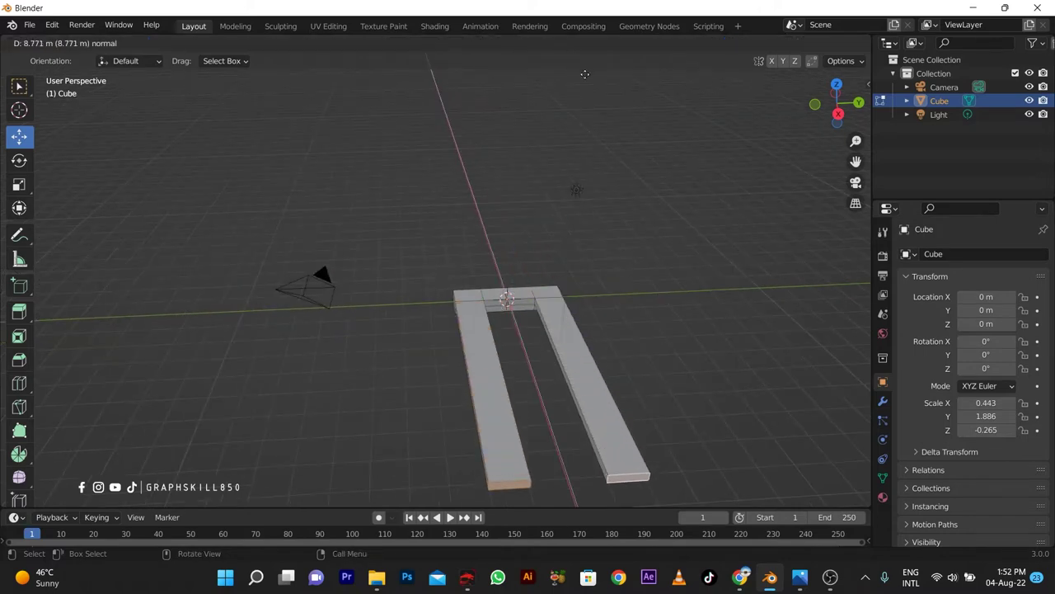
click(553, 474)
mouse_move(553, 474)
middle_down()
mouse_move(441, 291)
mouse_move(498, 265)
middle_up()
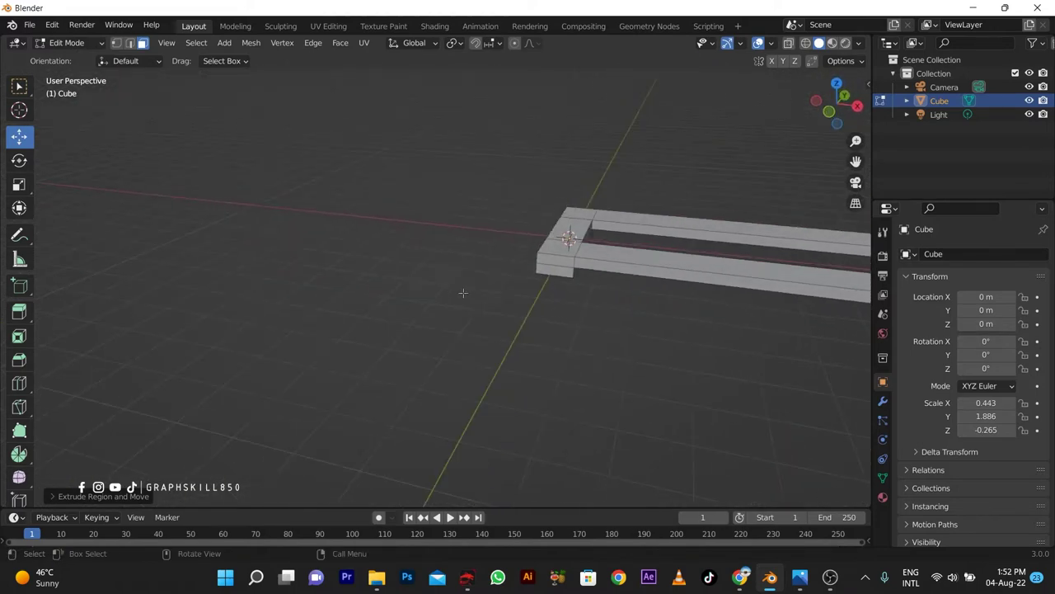
middle_drag(498, 265, 478, 358)
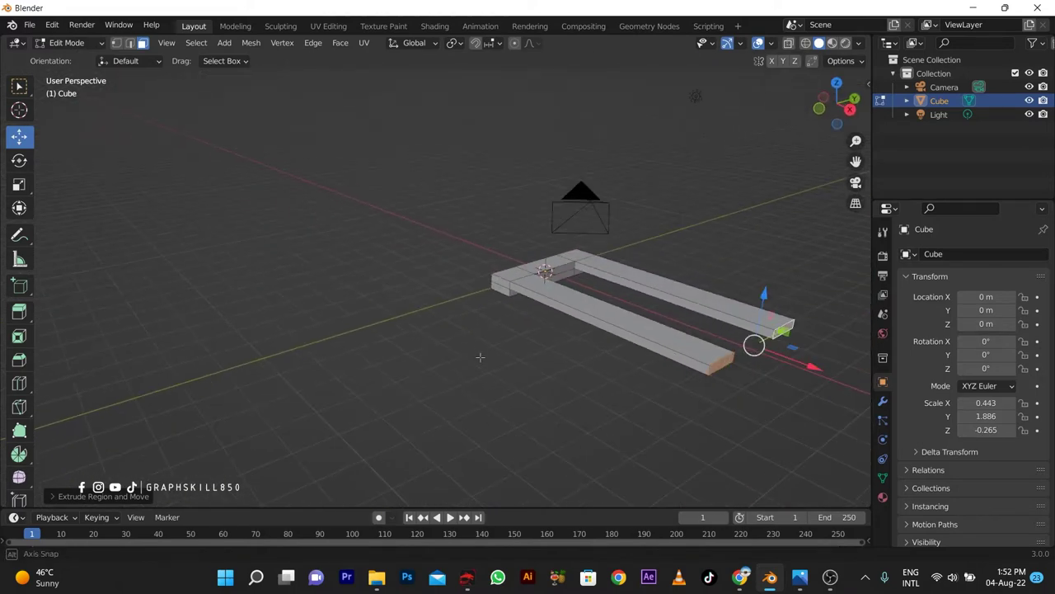
Turn on snapping and scale the fork tip faces to taper them narrower
key(s)
key(Escape)
key(s)
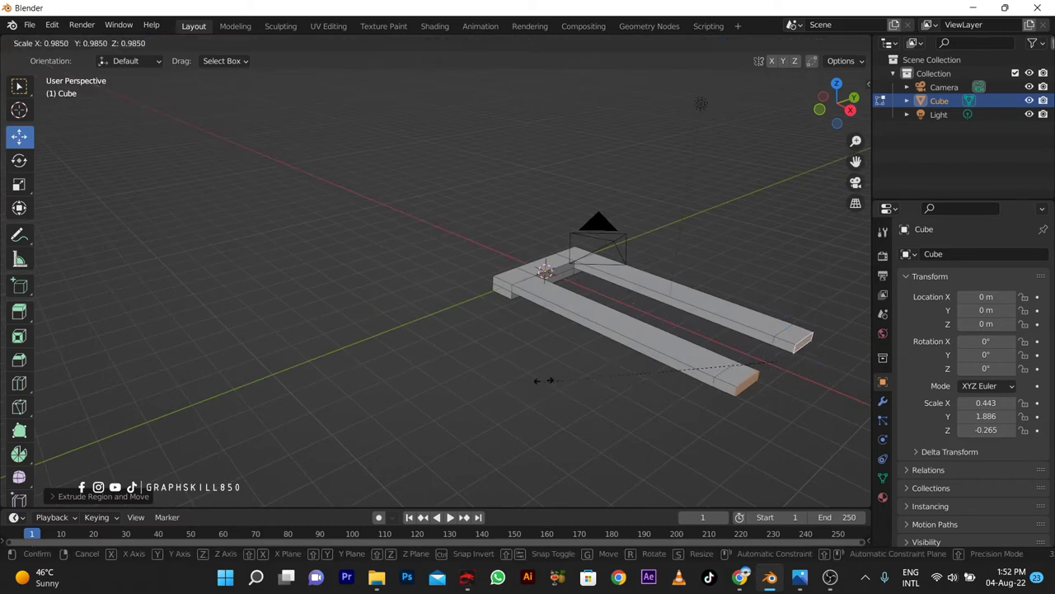
key(Escape)
click(475, 43)
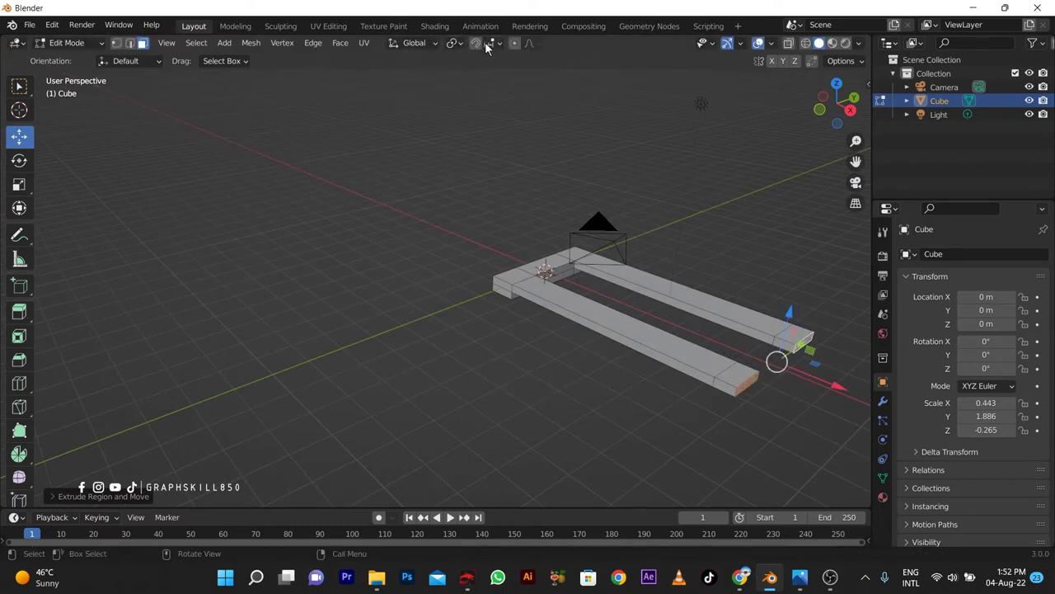
click(491, 43)
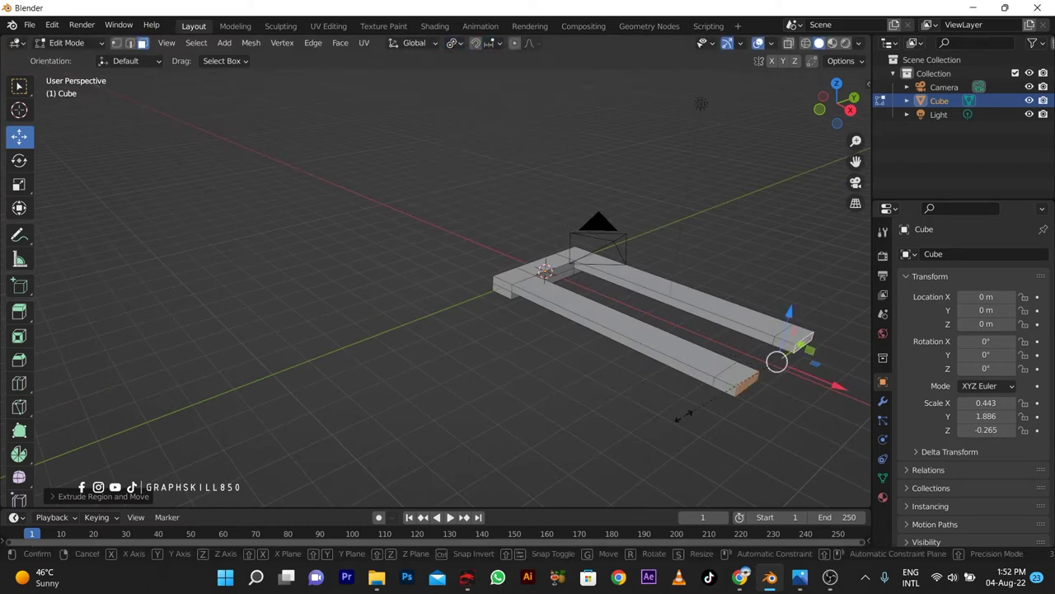
key(s)
click(714, 377)
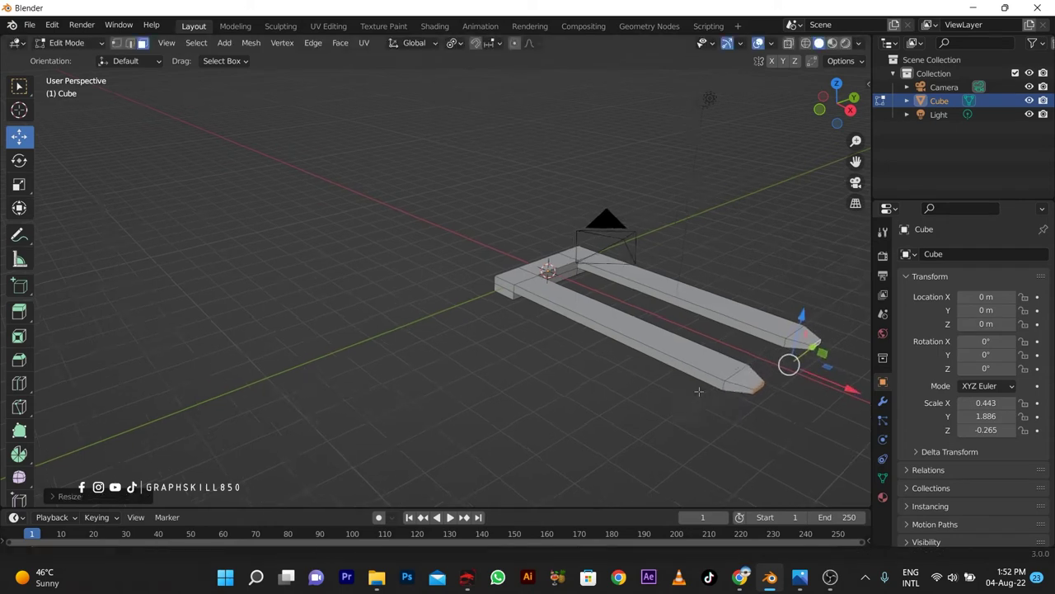
middle_drag(714, 377, 433, 343)
Bevel the fork tip faces with three segments
scroll(433, 343, up, 4)
key(ctrl+b)
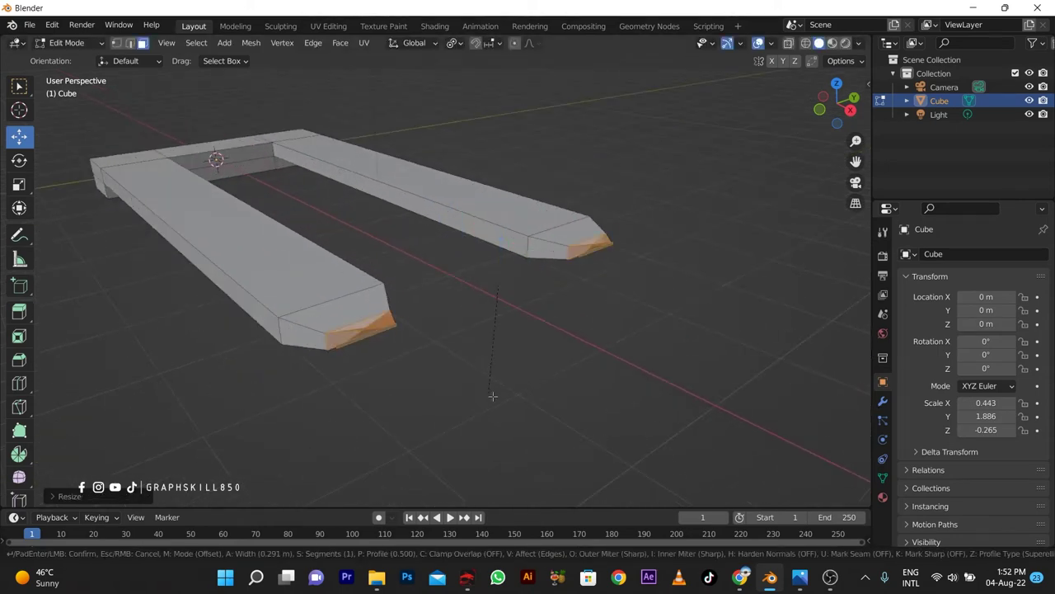
scroll(425, 235, up, 2)
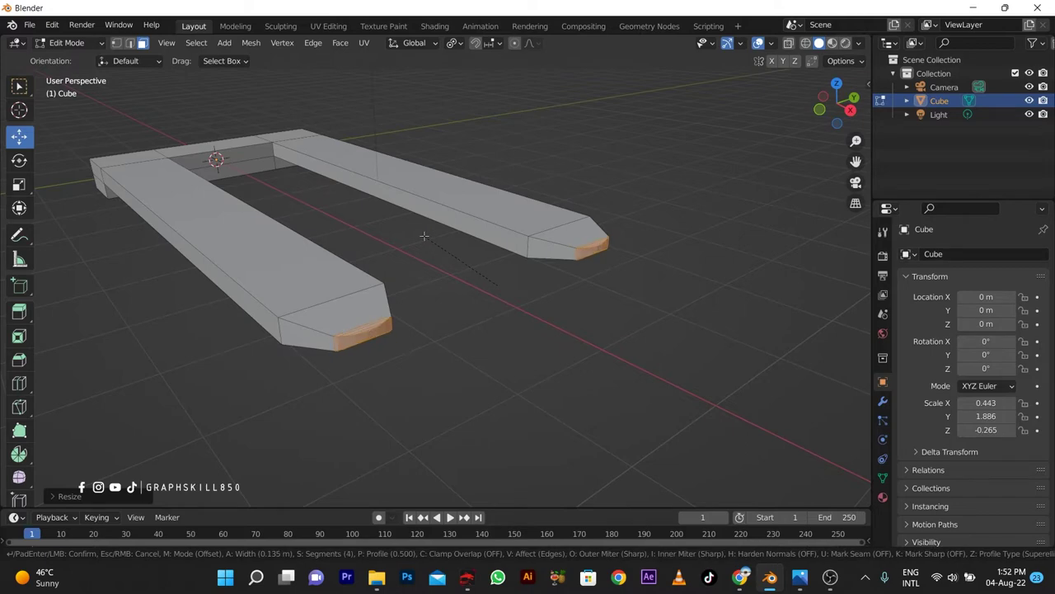
click(430, 245)
Apply all transforms so the cube's scale reads 1.000 on every axis
key(Tab)
key(ctrl+a)
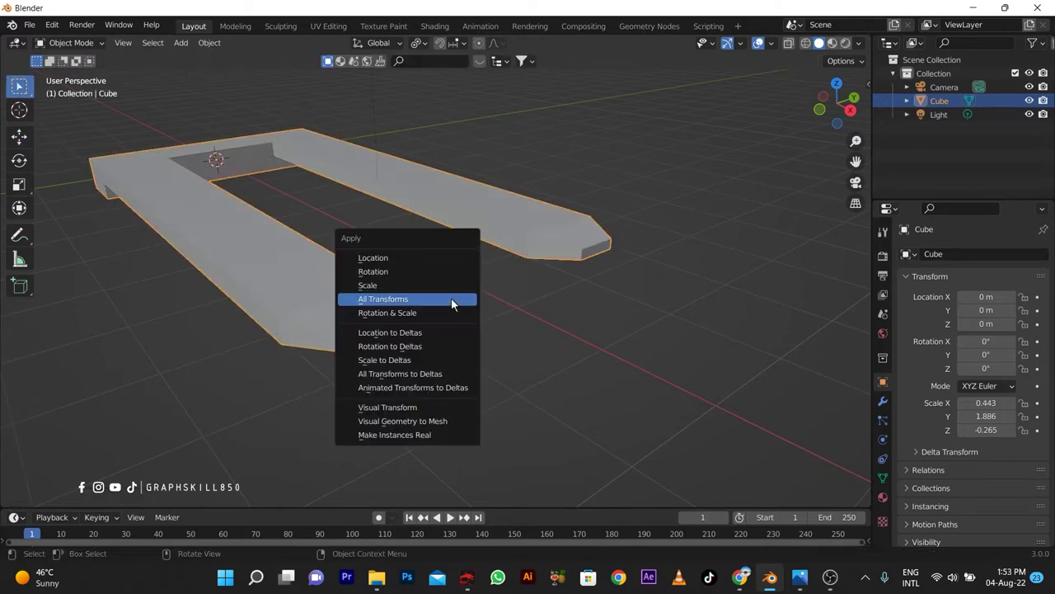
click(451, 297)
Give the fork tips a finer three-segment bevel, then return to Edit Mode
key(Tab)
key(ctrl+b)
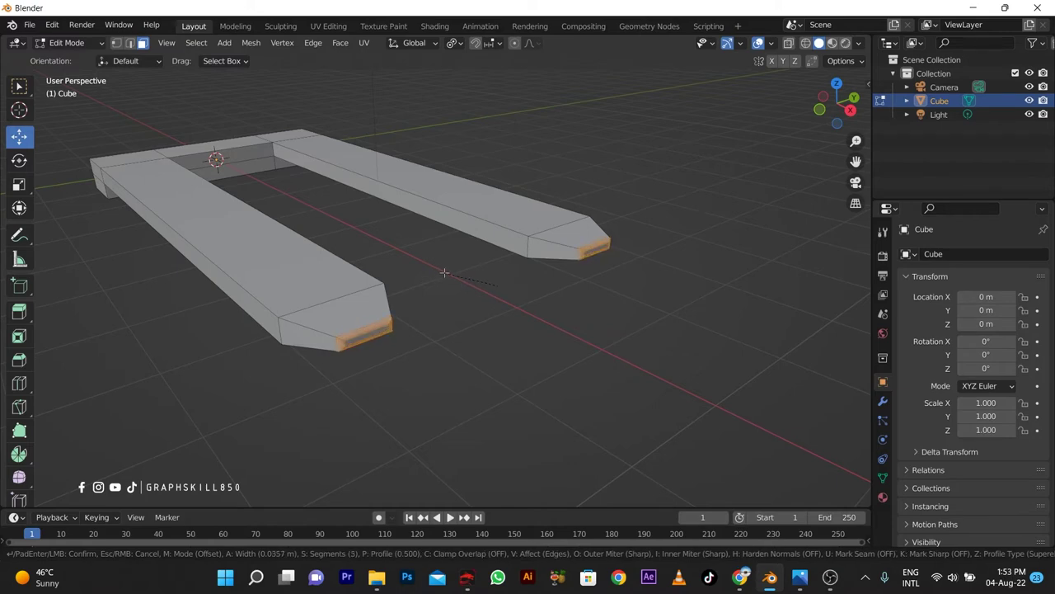
click(438, 283)
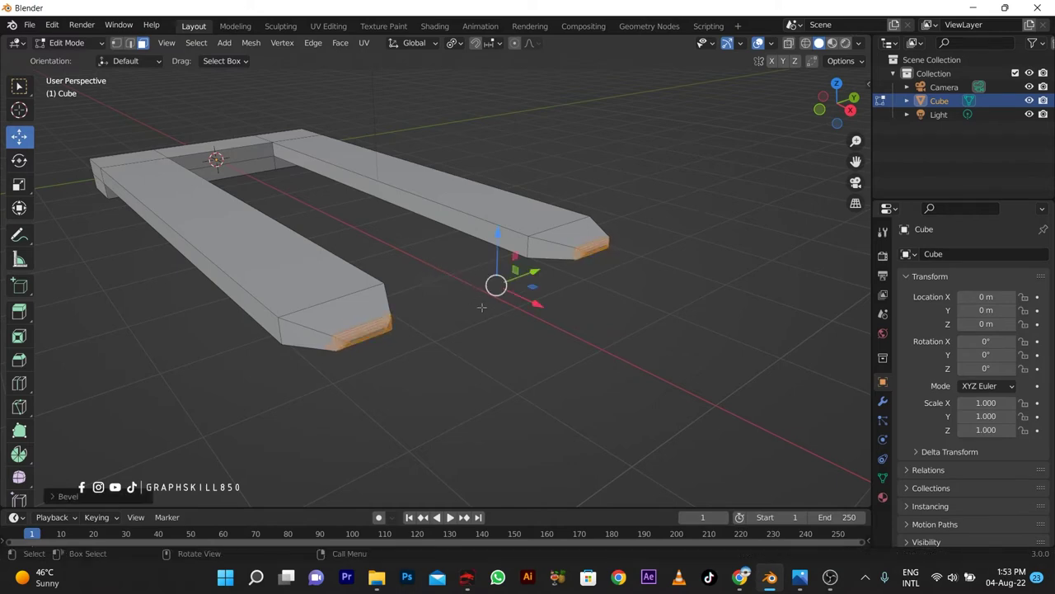
key(Tab)
mouse_move(481, 306)
middle_down()
mouse_move(509, 317)
mouse_move(533, 309)
mouse_move(416, 303)
mouse_move(521, 330)
mouse_move(496, 341)
mouse_move(396, 318)
mouse_move(536, 388)
mouse_move(594, 381)
mouse_move(504, 264)
middle_up()
key(Tab)
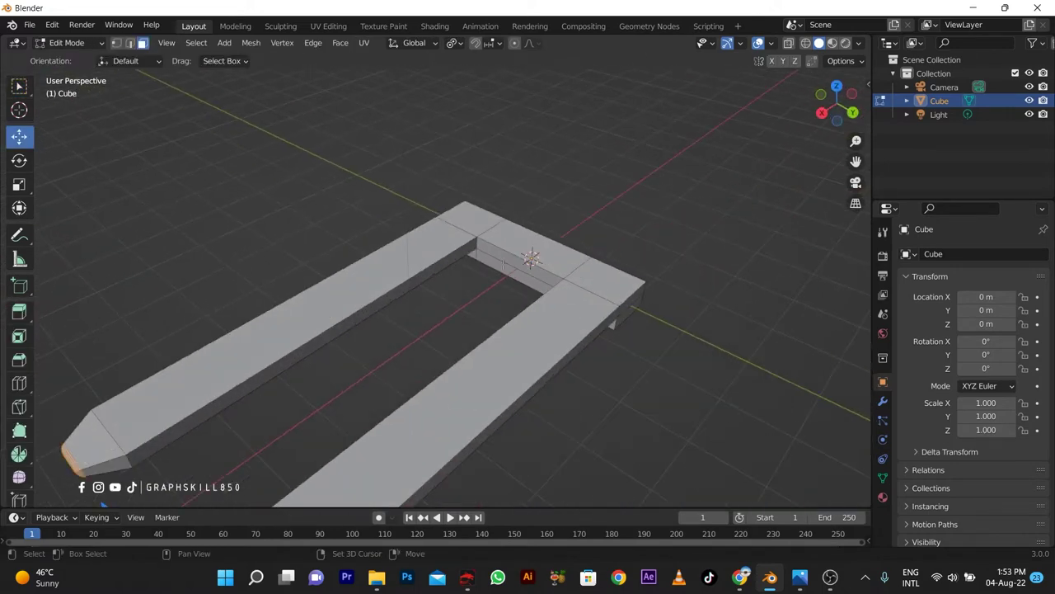
Inset the crossbar's top faces and narrow the inset along Y
alt+click(612, 325)
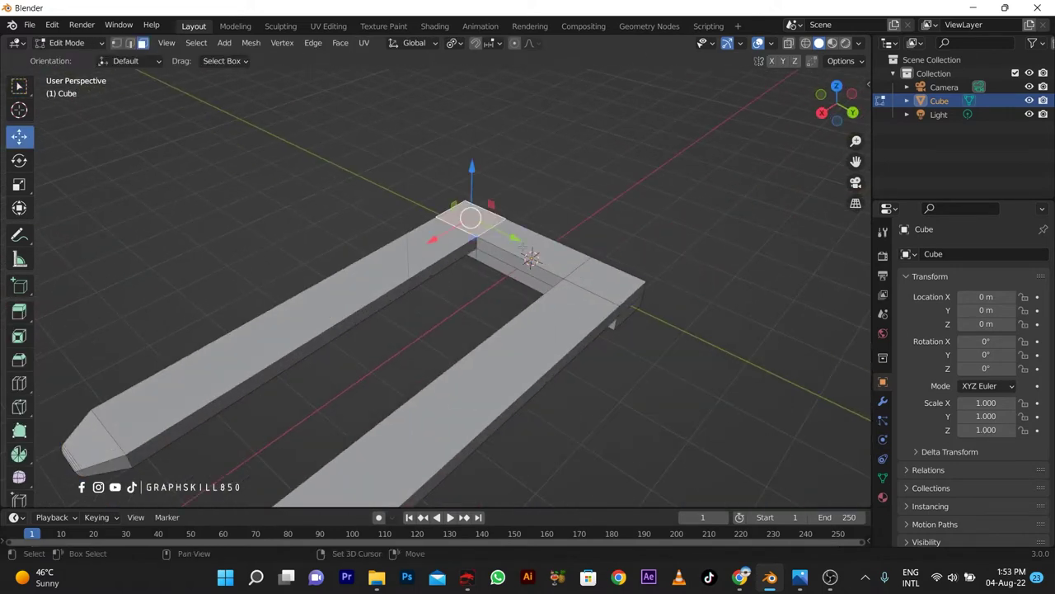
key(i)
click(645, 366)
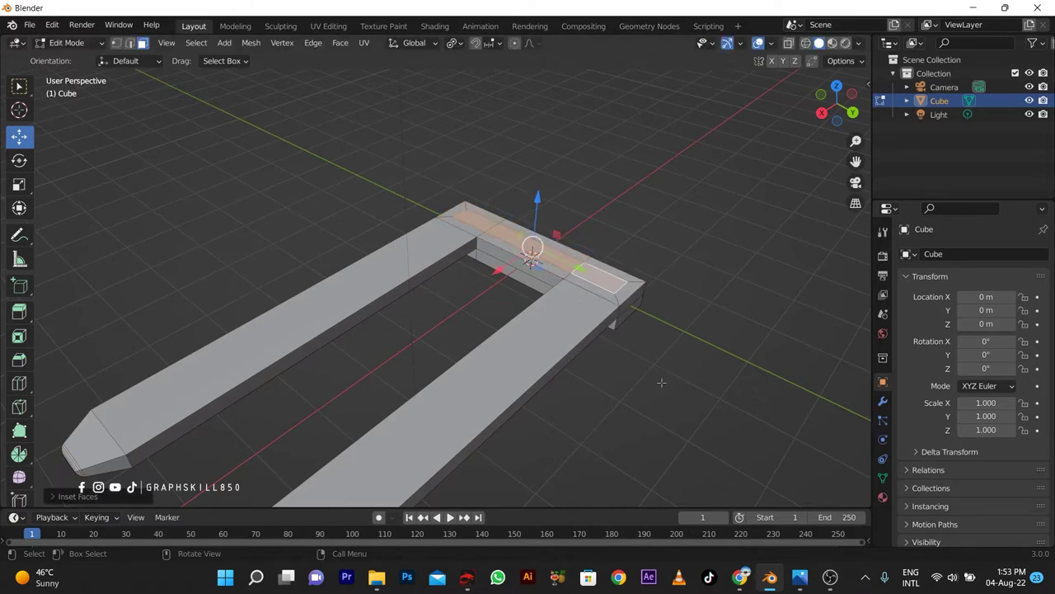
key(s)
key(y)
click(652, 372)
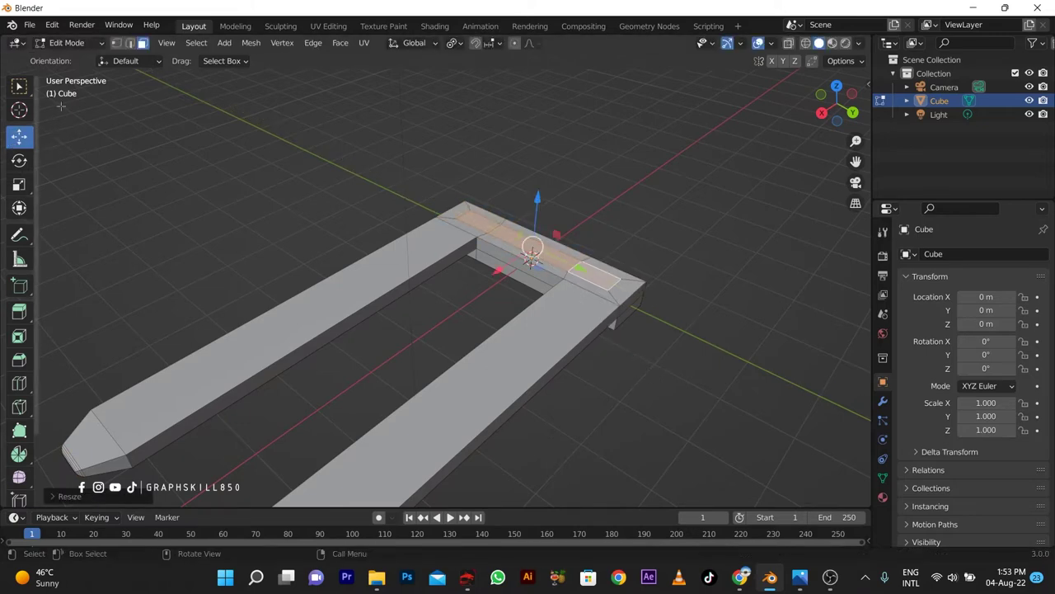
Extrude the inset upward into a wall and taper its top along X and Y
key(e)
click(517, 173)
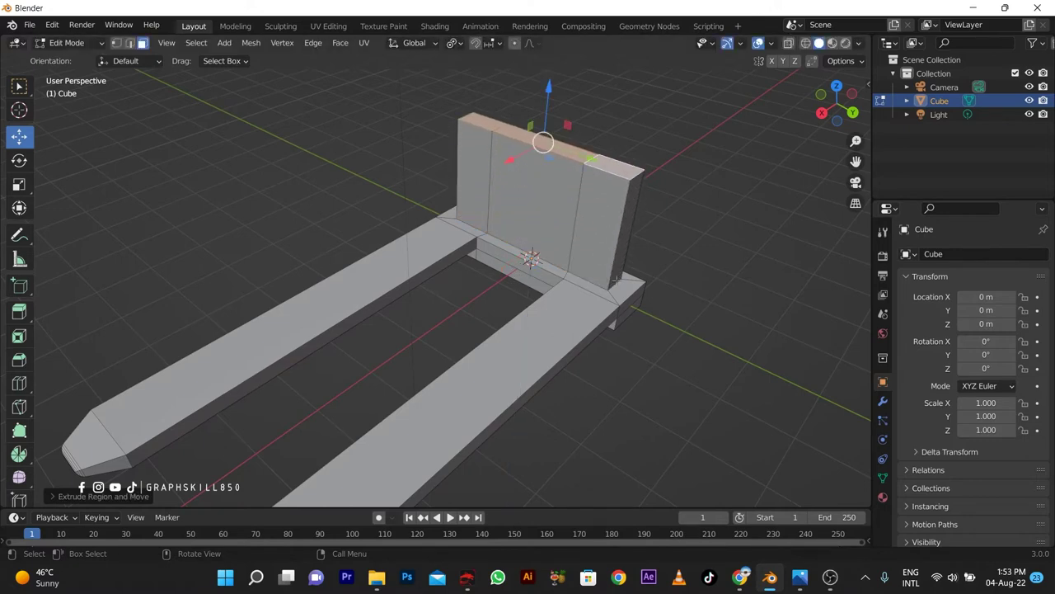
scroll(517, 173, down, 3)
key(s)
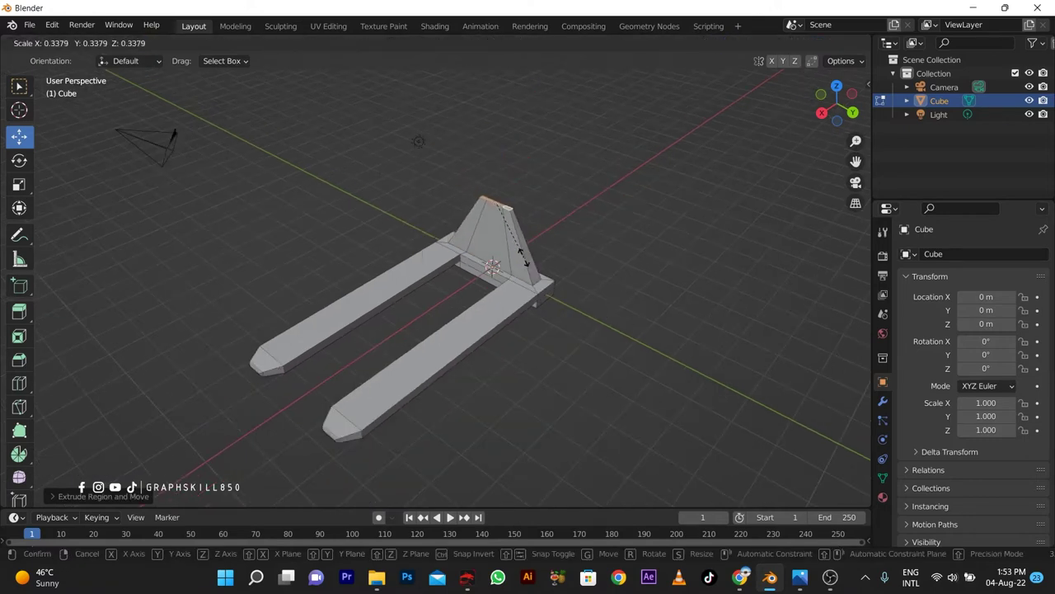
key(x)
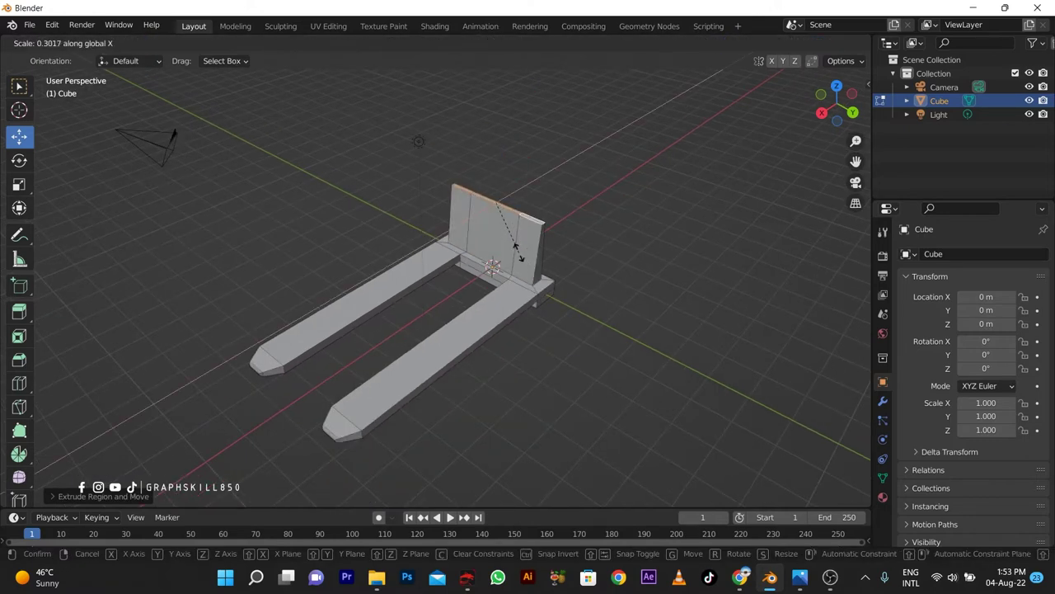
key(y)
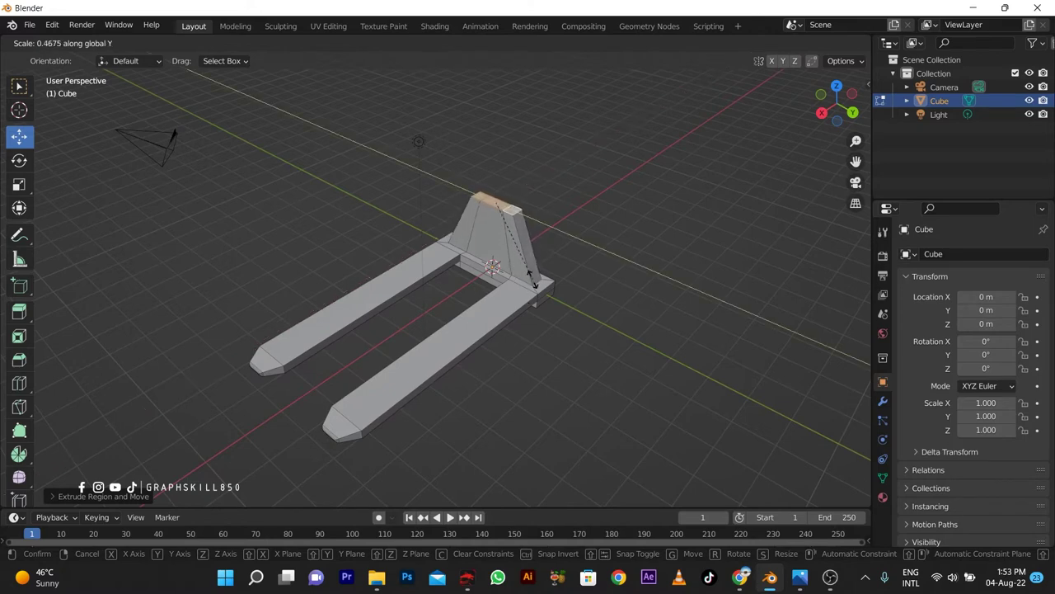
click(536, 285)
mouse_move(537, 285)
middle_down()
mouse_move(451, 306)
mouse_move(495, 296)
middle_up()
scroll(451, 306, up, 3)
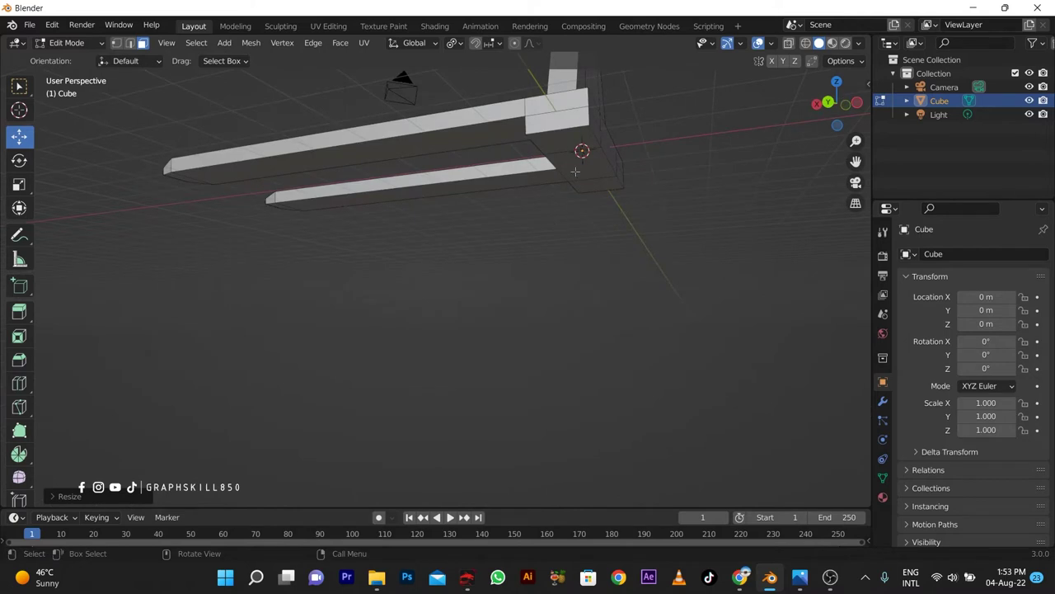
Extrude the small face at the back base outward into an extension
mouse_move(575, 171)
middle_down()
mouse_move(528, 247)
mouse_move(511, 244)
middle_up()
click(516, 236)
key(e)
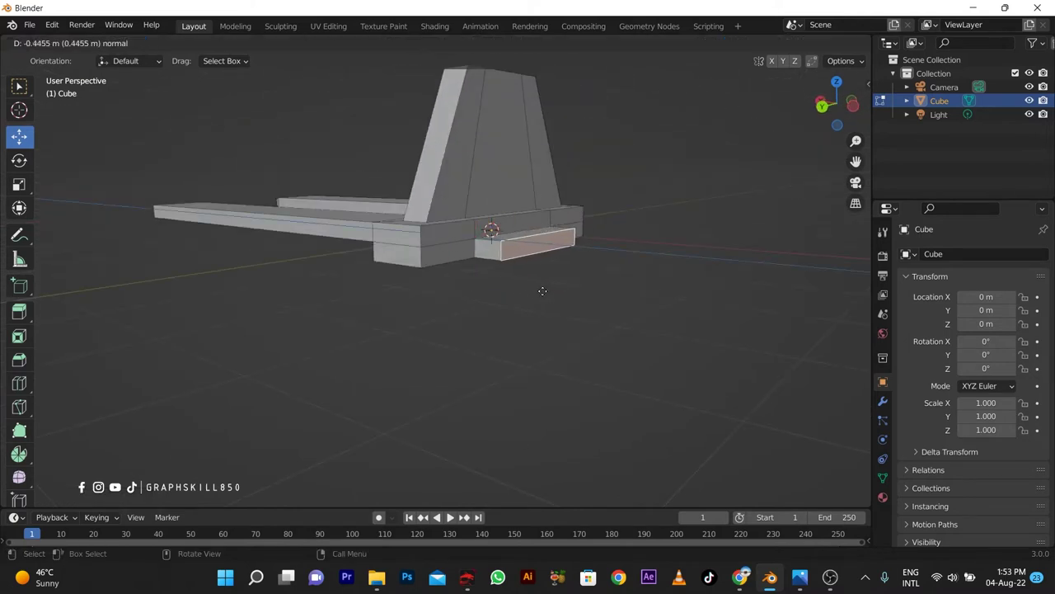
click(544, 291)
mouse_move(544, 291)
middle_down()
mouse_move(489, 327)
mouse_move(394, 322)
middle_up()
Add two loop cuts across the extension and extrude its outer faces into short prongs
key(ctrl+r)
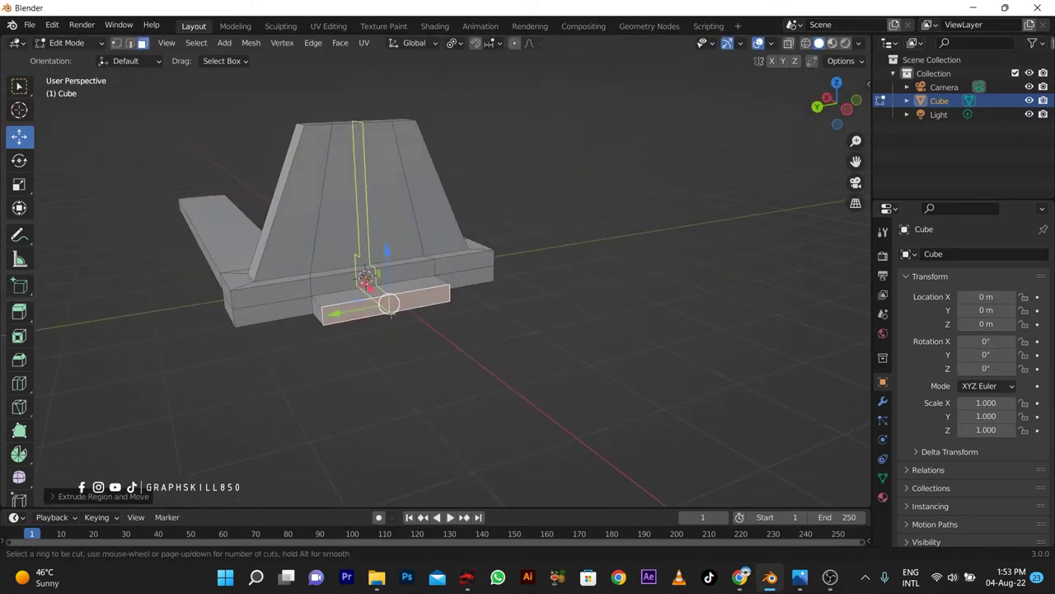
scroll(392, 315, up, 1)
click(391, 311)
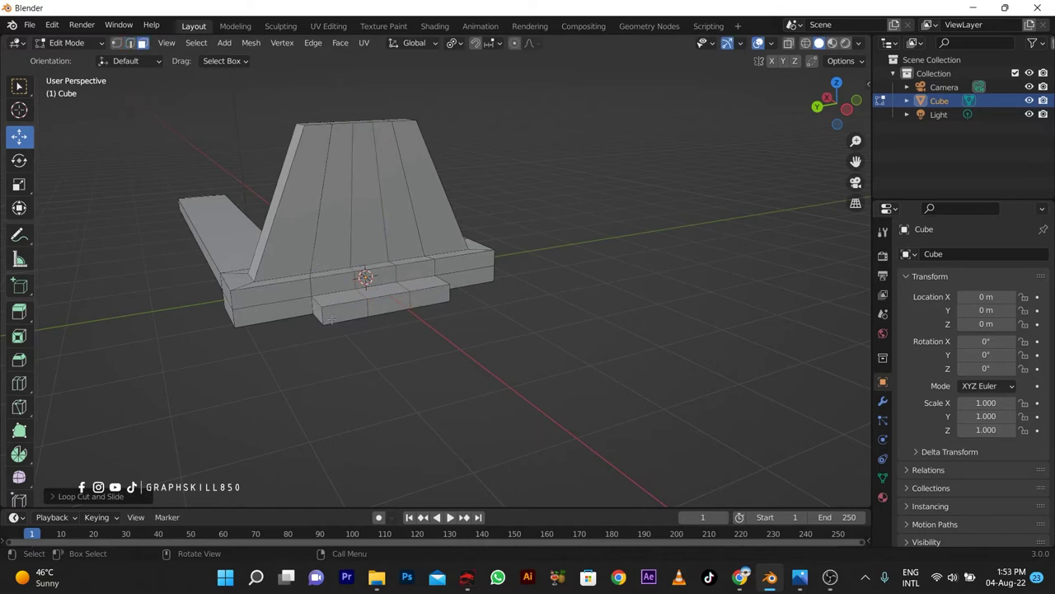
click(340, 309)
shift+click(429, 295)
key(e)
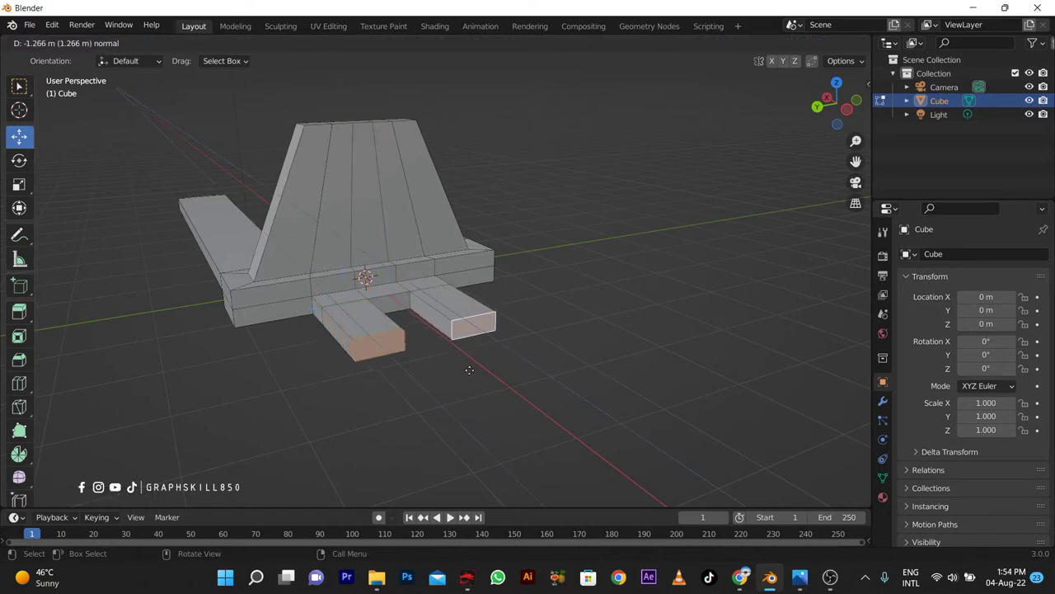
click(469, 371)
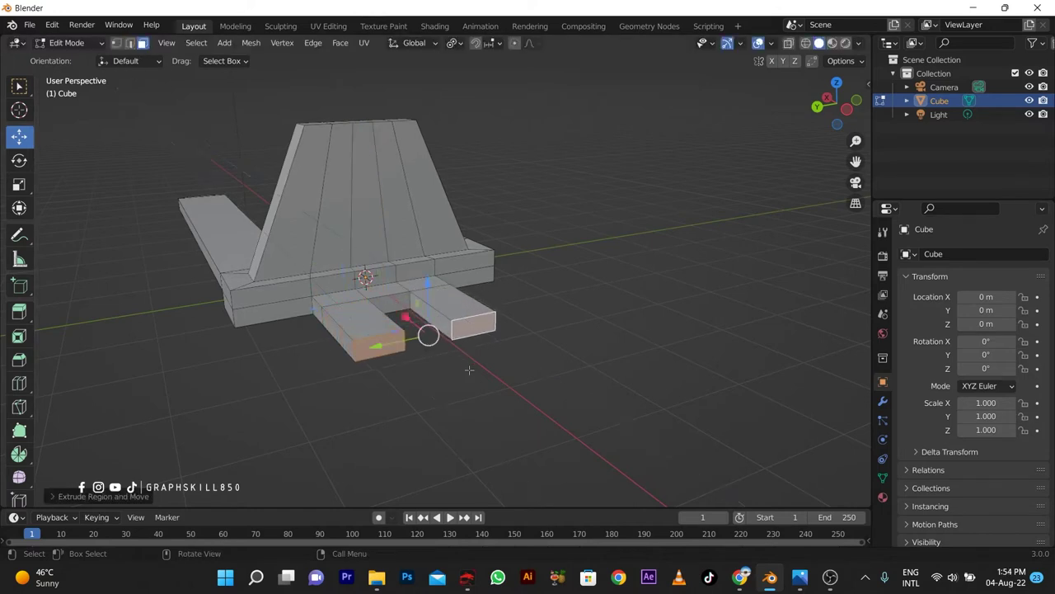
mouse_move(469, 371)
middle_down()
mouse_move(395, 384)
mouse_move(426, 410)
mouse_move(446, 388)
mouse_move(487, 420)
middle_up()
scroll(426, 410, down, 3)
Extrude both prong end faces outward a little further
key(e)
right_click(486, 420)
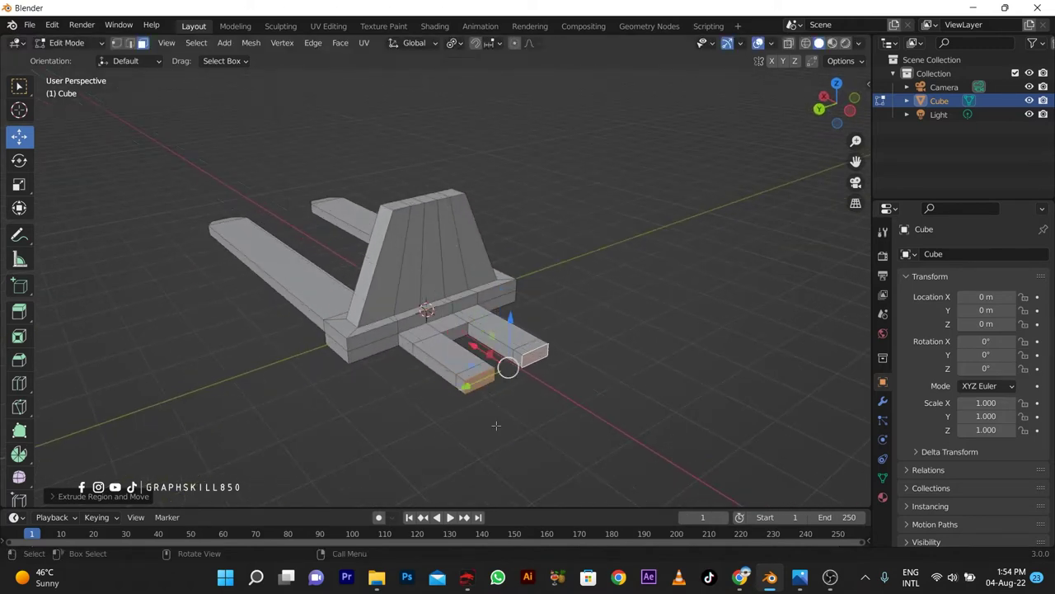
scroll(487, 420, up, 5)
click(449, 298)
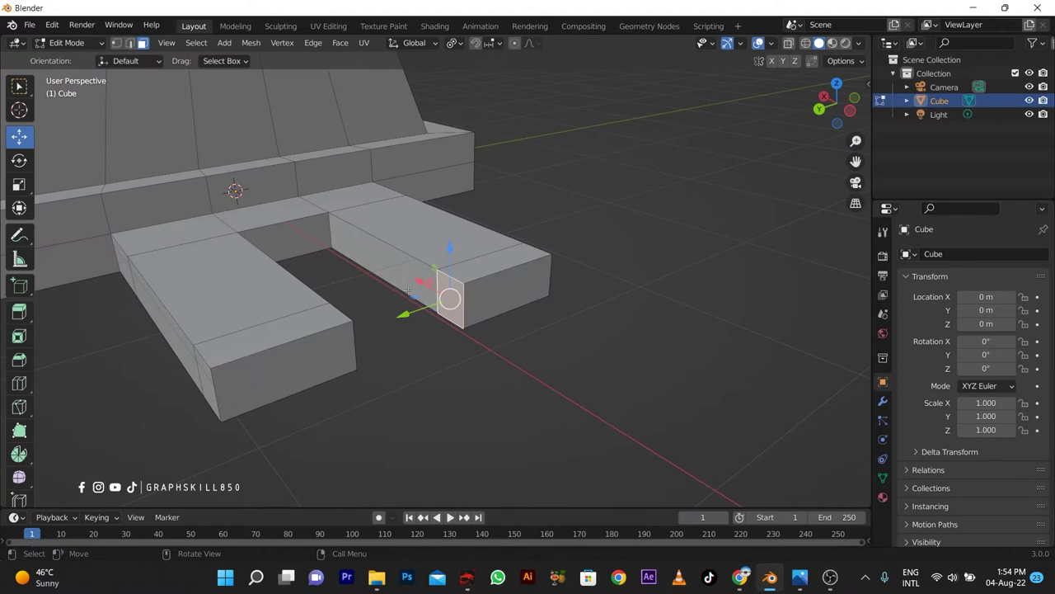
click(283, 357)
shift+click(451, 300)
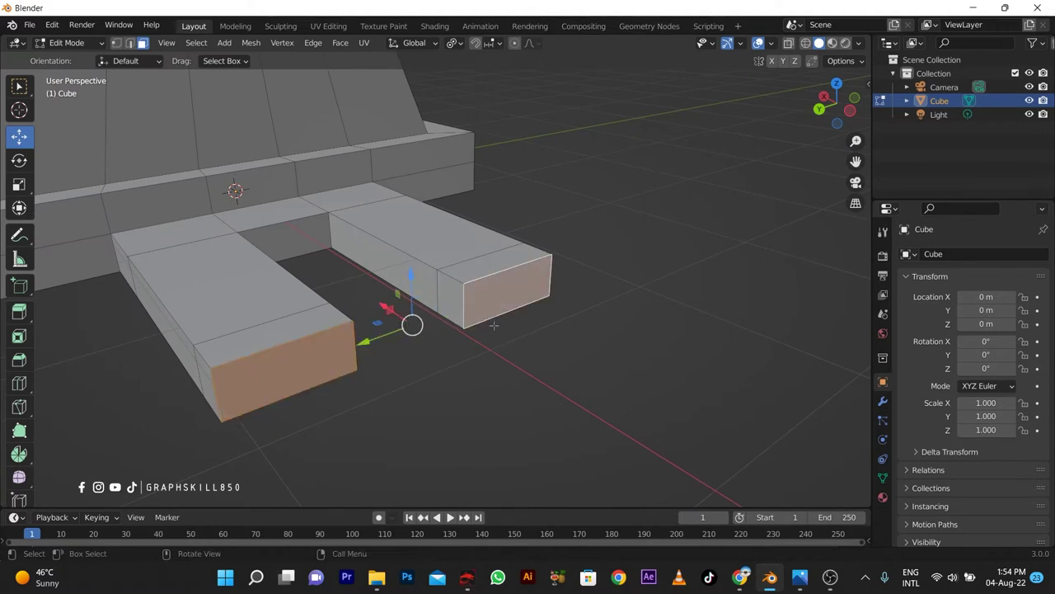
key(e)
click(548, 416)
Round off both prong ends with a five-segment bevel
key(ctrl+b)
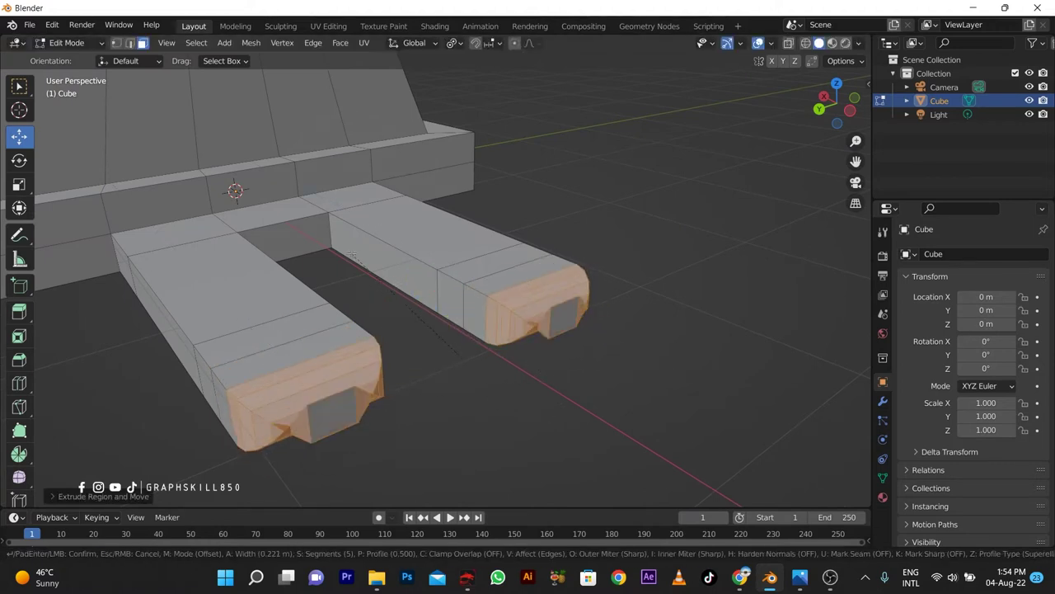
scroll(366, 272, up, 4)
click(366, 272)
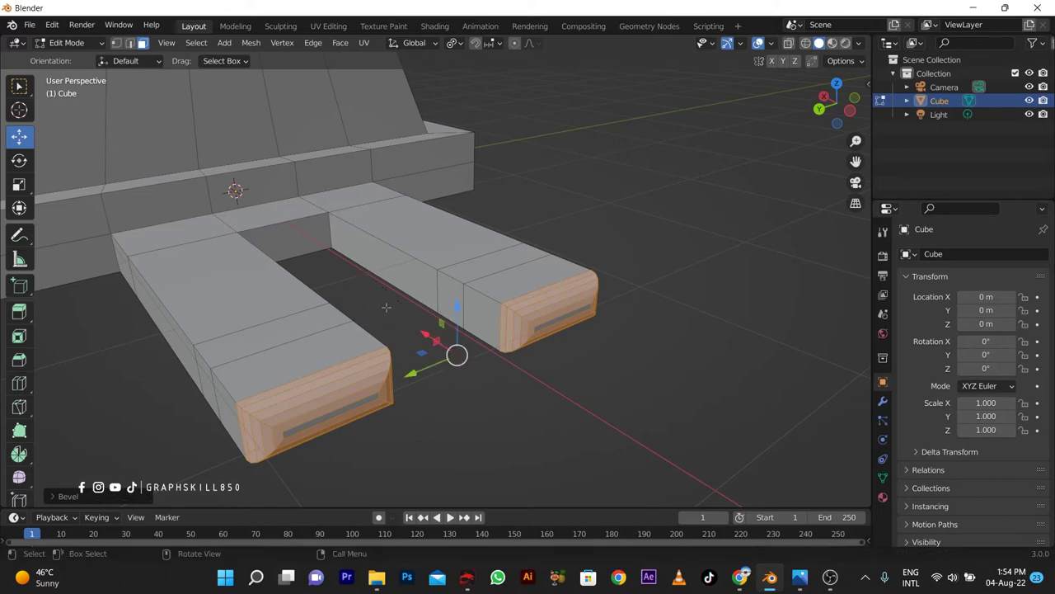
click(437, 323)
mouse_move(437, 323)
middle_down()
mouse_move(568, 369)
mouse_move(522, 360)
middle_up()
scroll(379, 318, up, 5)
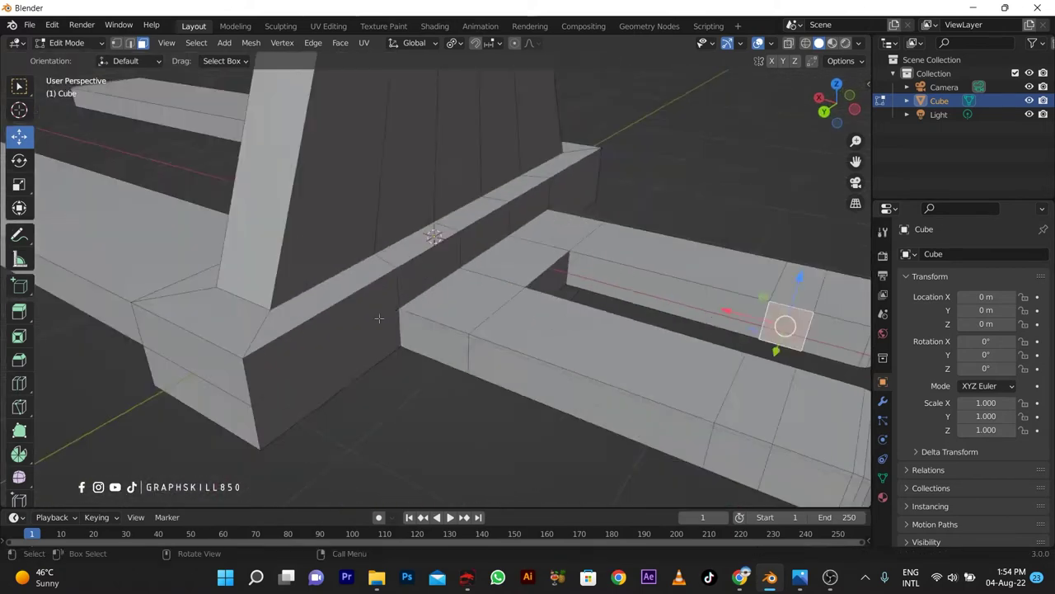
scroll(379, 318, down, 4)
key(e)
right_click(651, 373)
scroll(652, 373, down, 5)
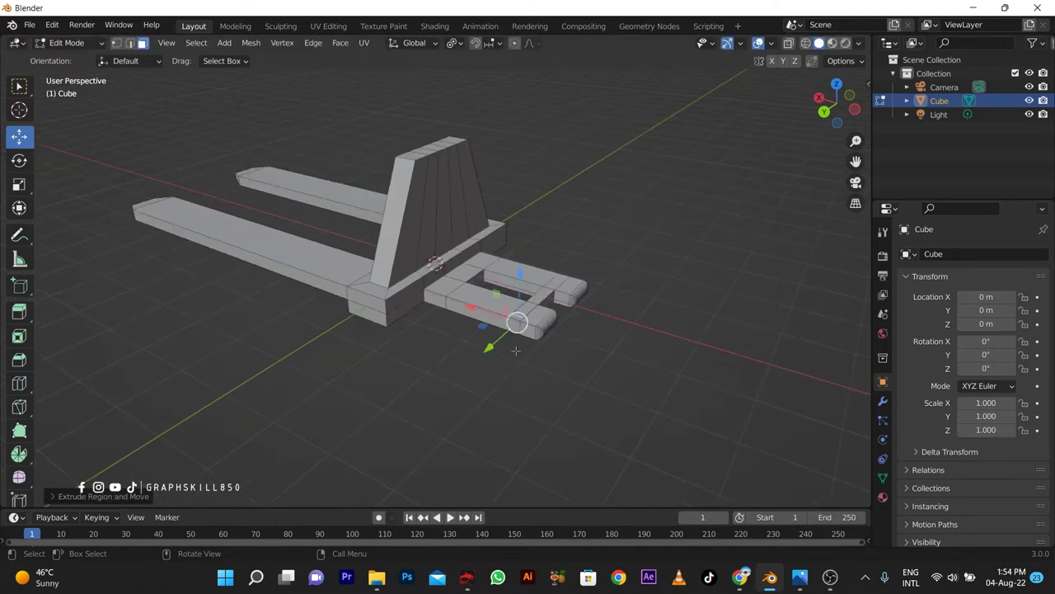
In top view with X-ray, move the rear end tabs about 1 m toward the body, then exit Edit Mode
middle_drag(652, 373, 548, 400)
key(KP_7)
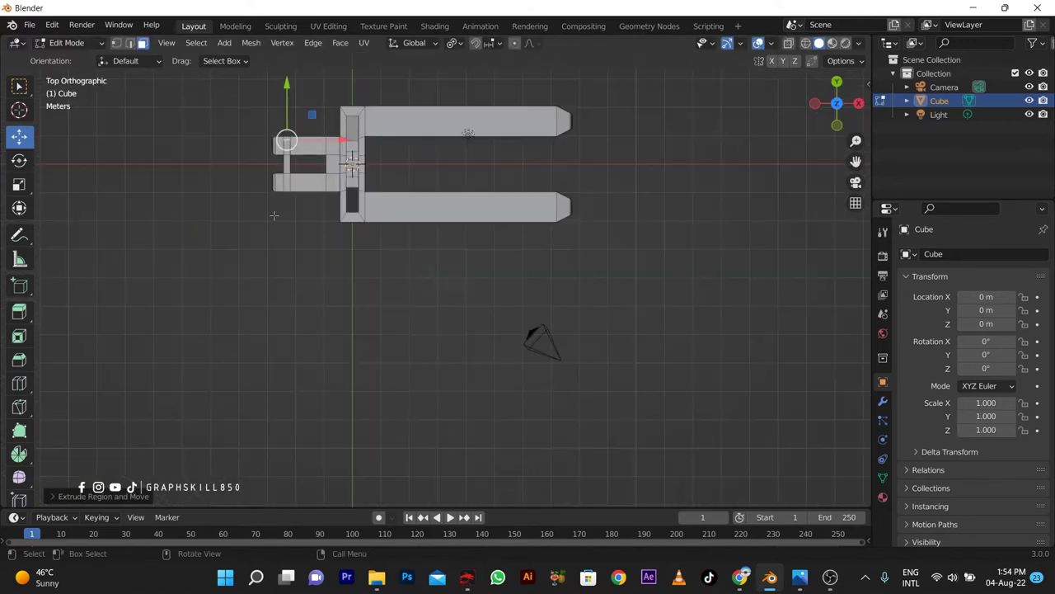
scroll(274, 216, up, 4)
middle_drag(275, 215, 346, 272)
key(KP_7)
shift+middle_drag(494, 313, 568, 286)
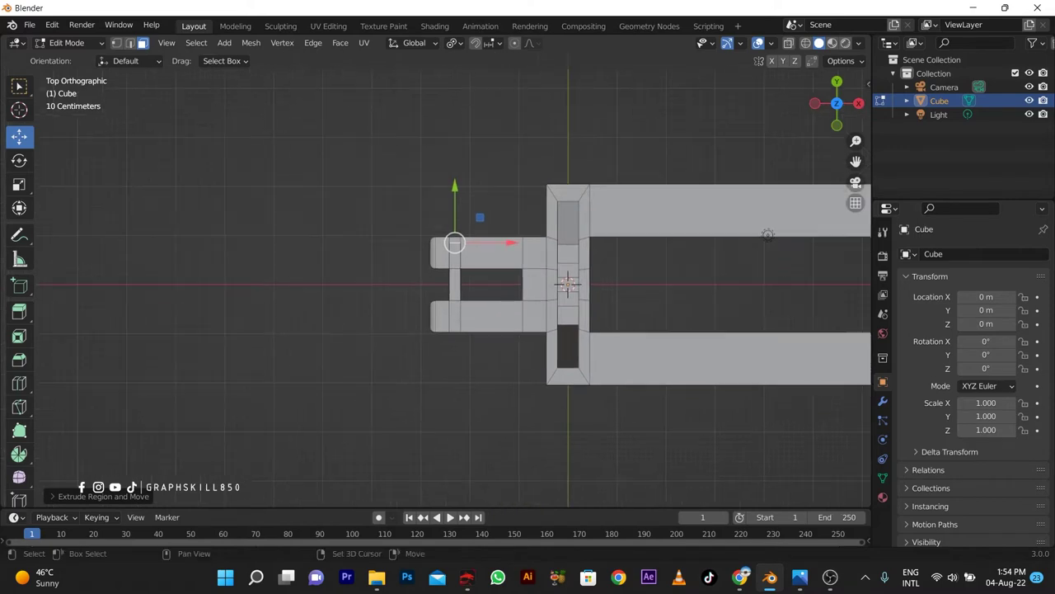
click(805, 43)
drag(372, 147, 478, 389)
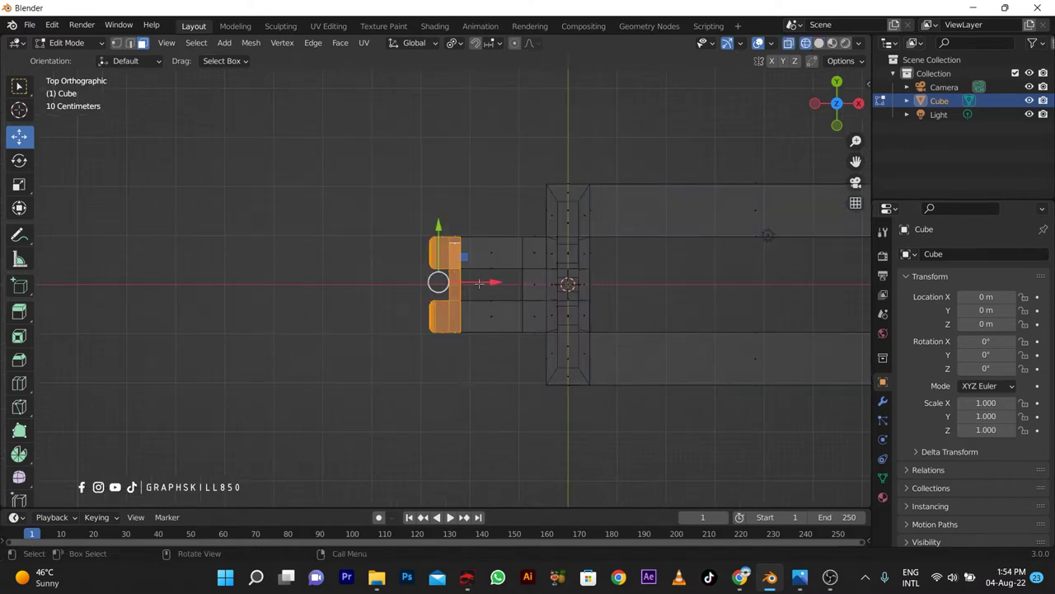
key(g)
click(490, 283)
key(Tab)
mouse_move(445, 309)
middle_down()
mouse_move(468, 370)
mouse_move(511, 330)
mouse_move(357, 366)
mouse_move(400, 320)
mouse_move(452, 367)
mouse_move(435, 351)
middle_up()
click(818, 42)
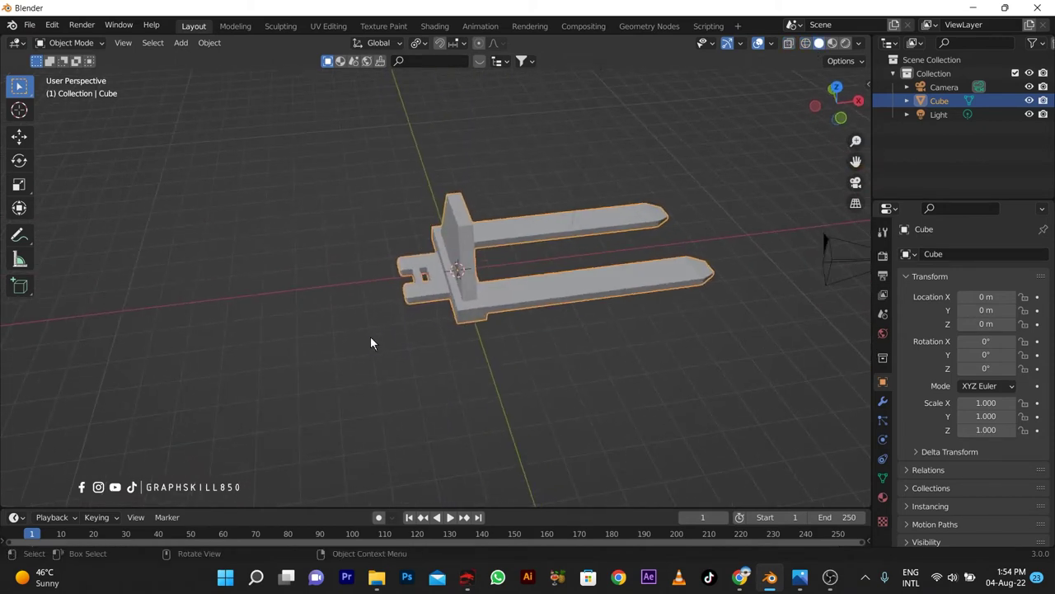
Add a torus with major radius 1.1 m, minor radius 0.46 m and 114 major segments
middle_drag(370, 343, 403, 343)
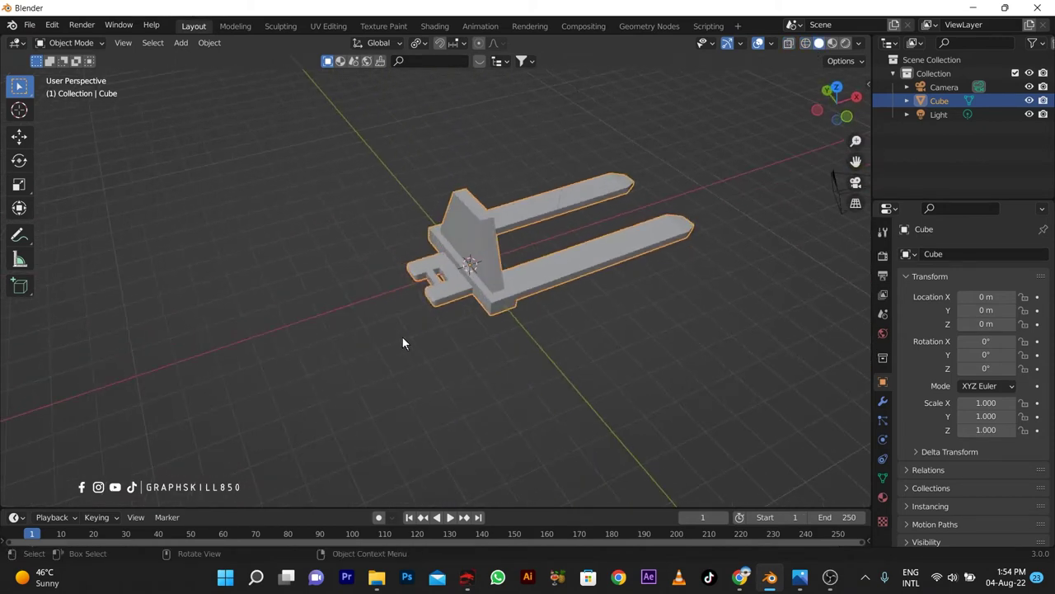
key(shift+a)
mouse_move(367, 283)
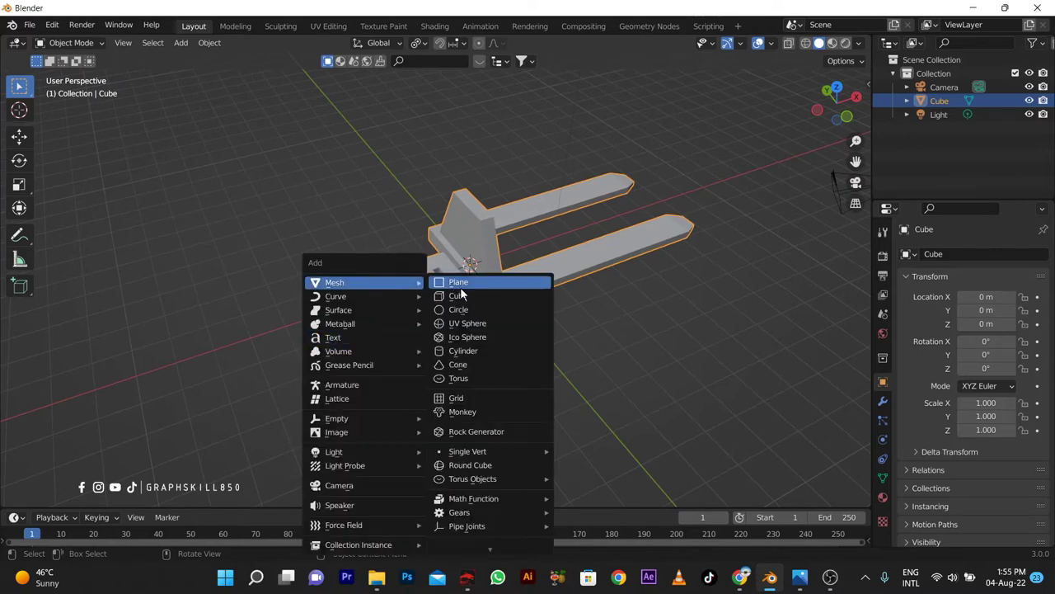
click(485, 379)
scroll(467, 315, up, 2)
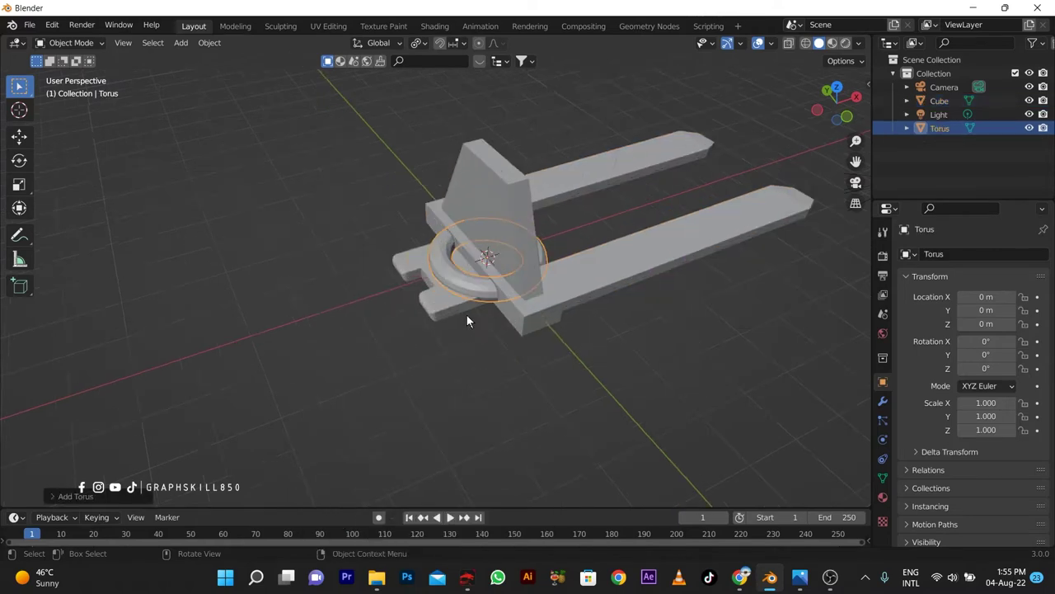
click(56, 495)
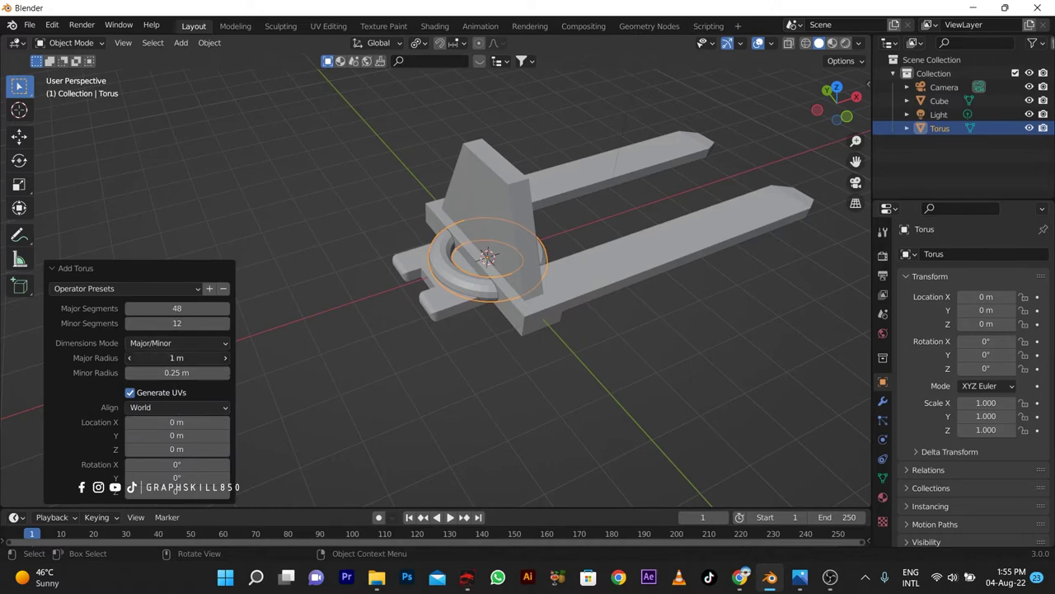
drag(176, 357, 206, 373)
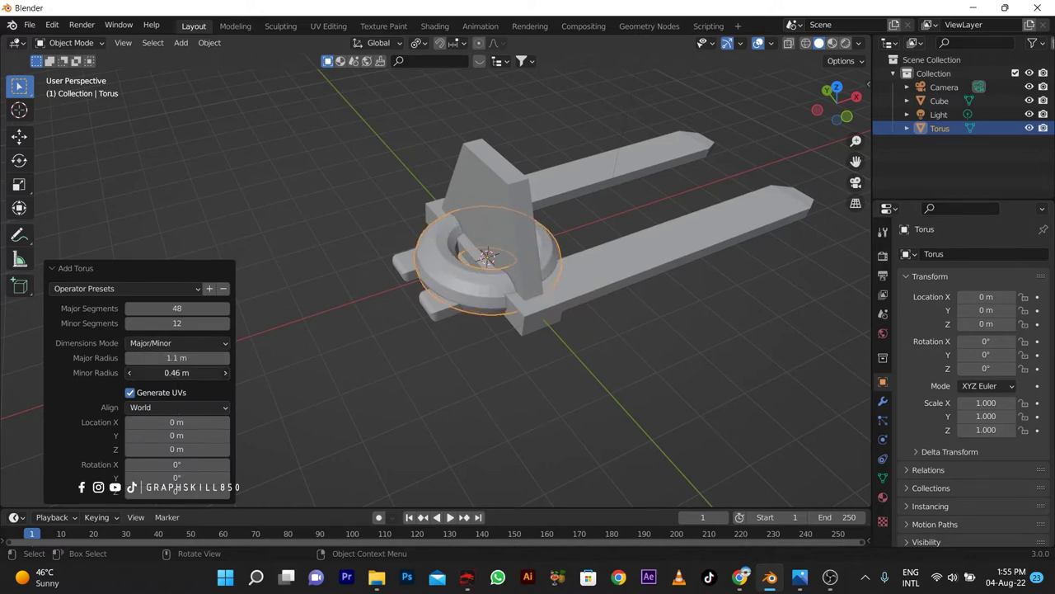
key(Return)
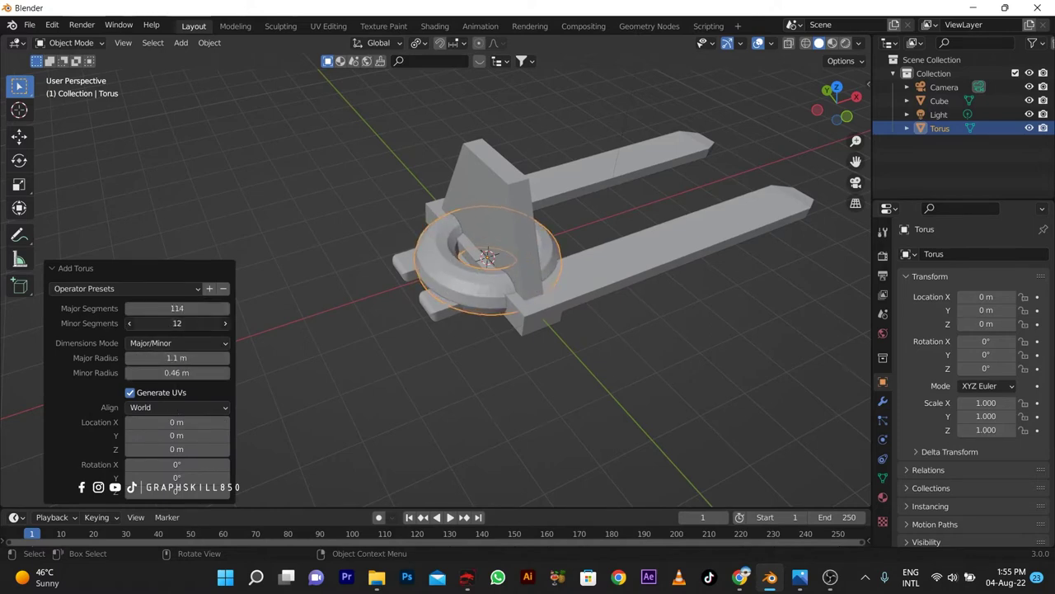
click(416, 293)
Move the torus to X −3.5738 m beside the fork
click(441, 265)
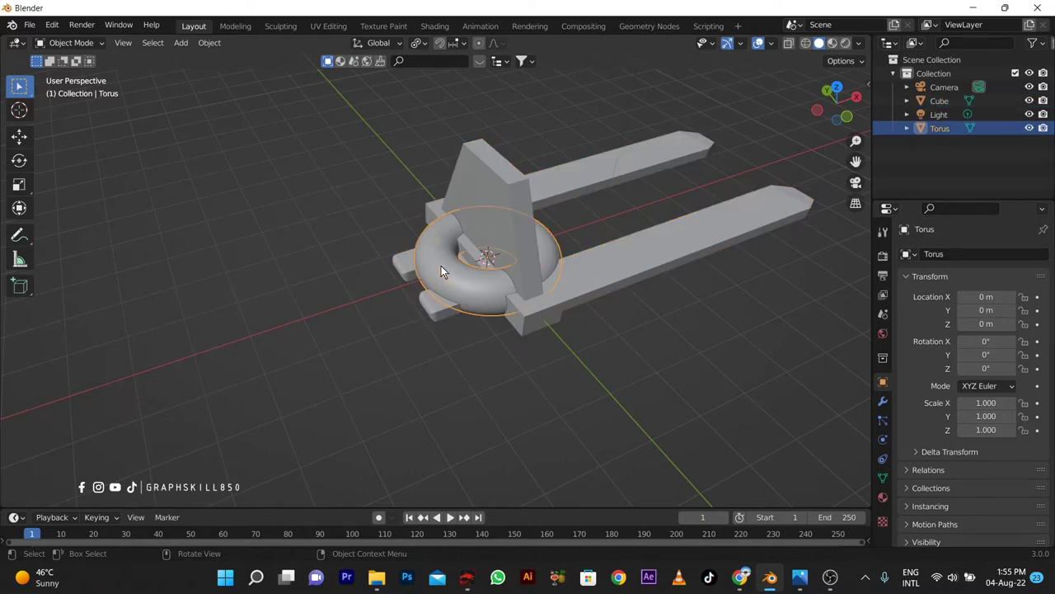
click(19, 136)
drag(528, 243, 347, 291)
scroll(329, 335, up, 3)
Select a band of loops around the torus's inner rim in Edit Mode
key(KP_Decimal)
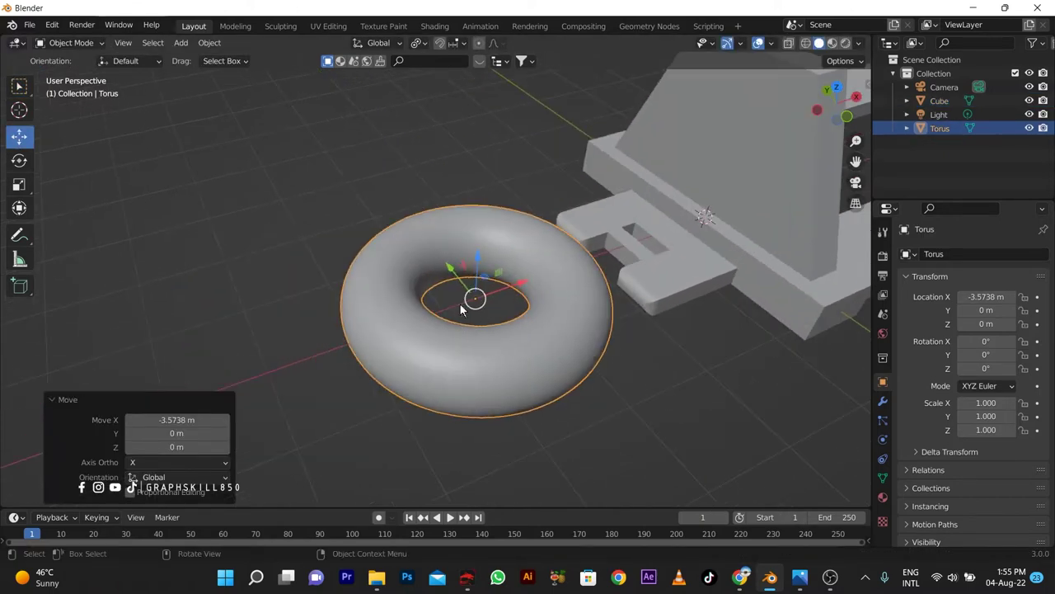
key(Tab)
scroll(492, 311, up, 3)
key(alt+a)
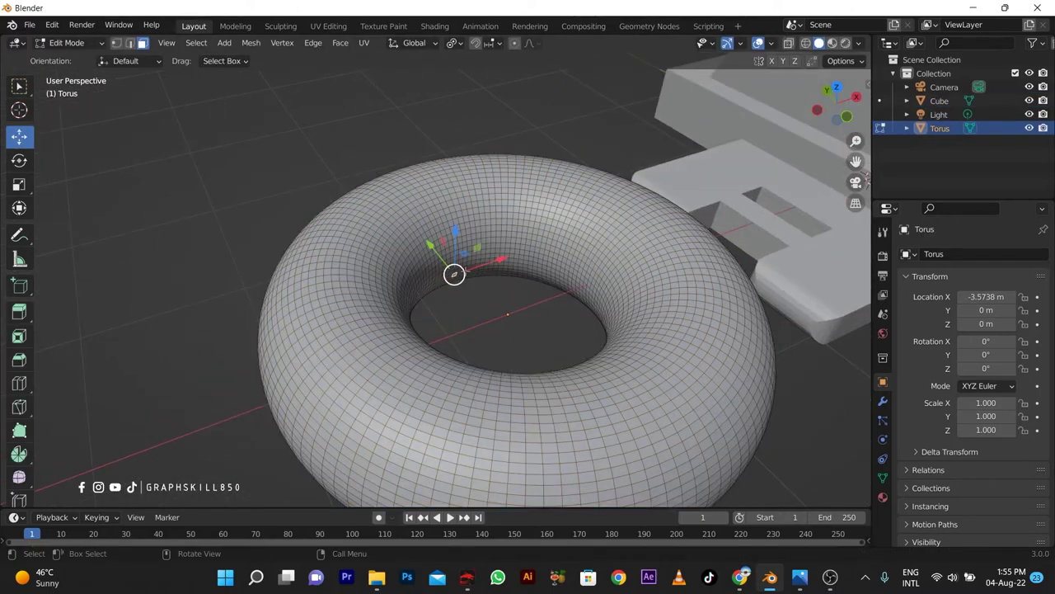
scroll(454, 273, up, 3)
alt+click(556, 247)
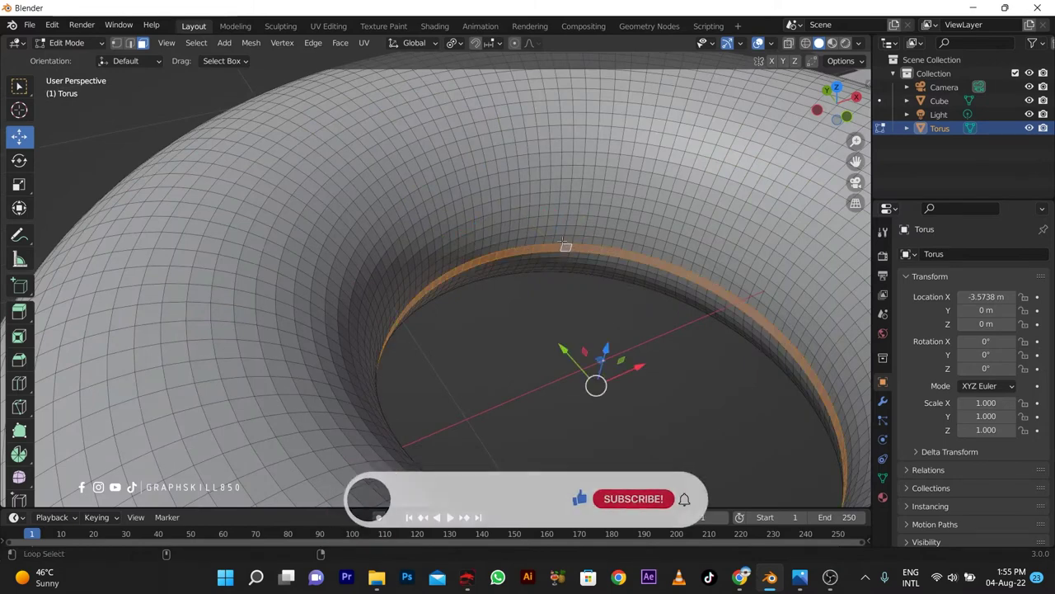
alt+shift+click(558, 238)
alt+shift+click(548, 243)
alt+shift+click(540, 231)
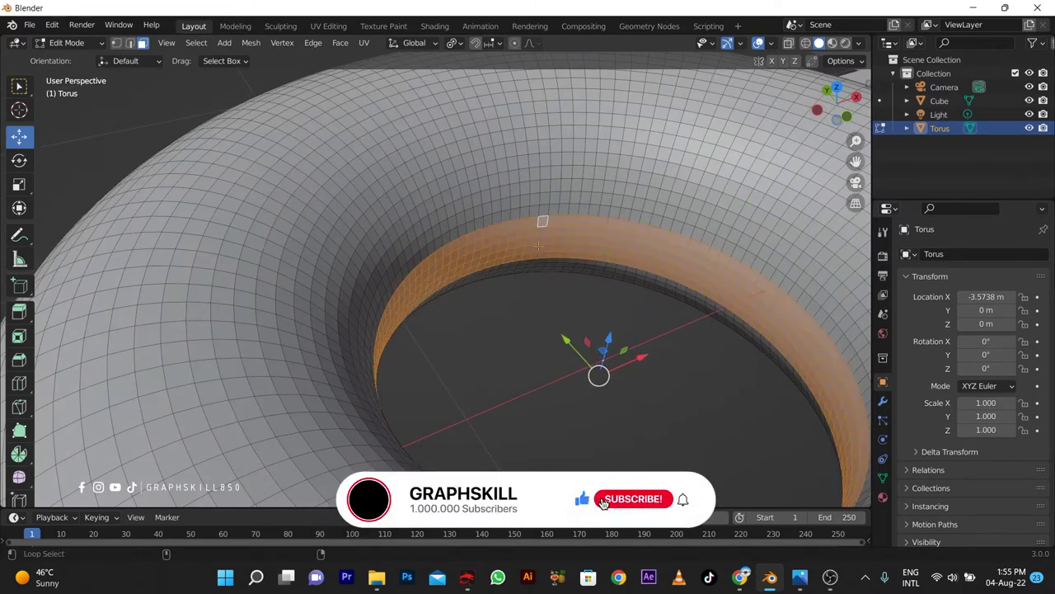
Scale the inner rim loops inward to 0.47, closing the hole
scroll(487, 260, down, 3)
scroll(488, 261, down, 5)
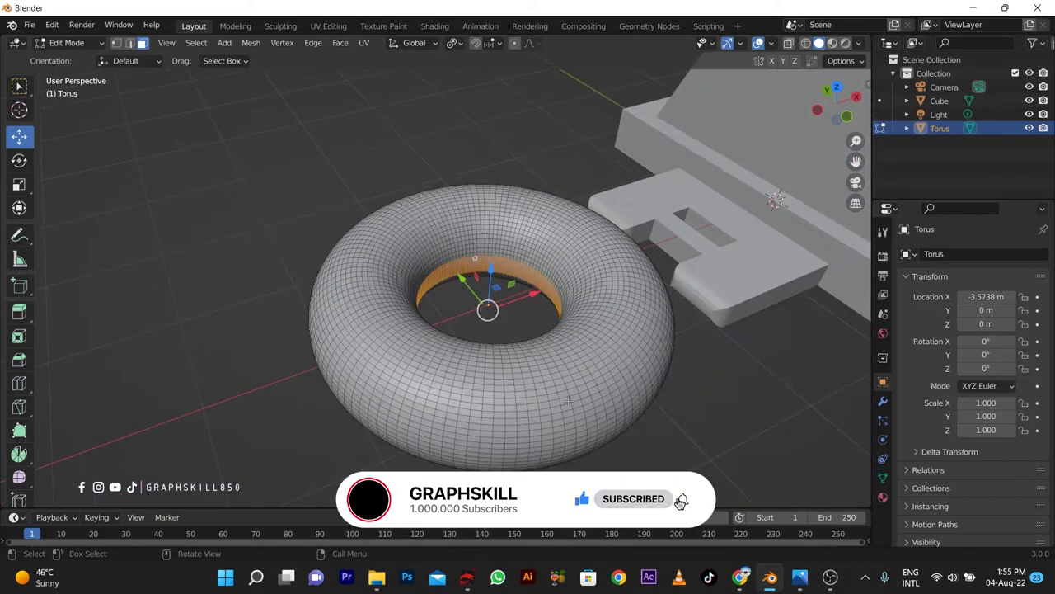
key(s)
click(517, 353)
key(s)
click(516, 353)
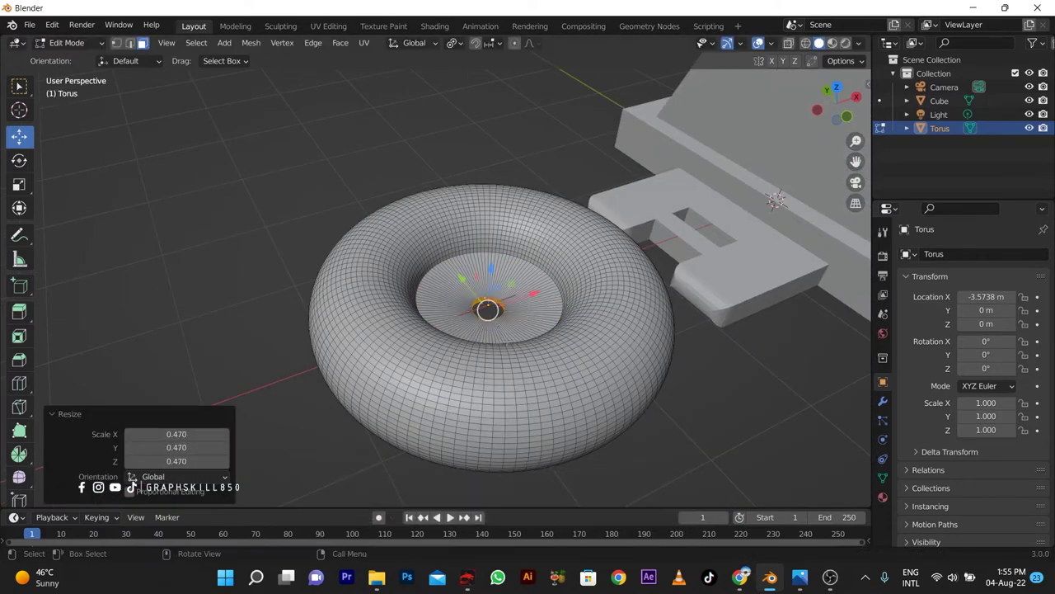
Extrude the closed centre up into a hub and bevel its edges
key(e)
key(Return)
key(ctrl+l)
key(ctrl+b)
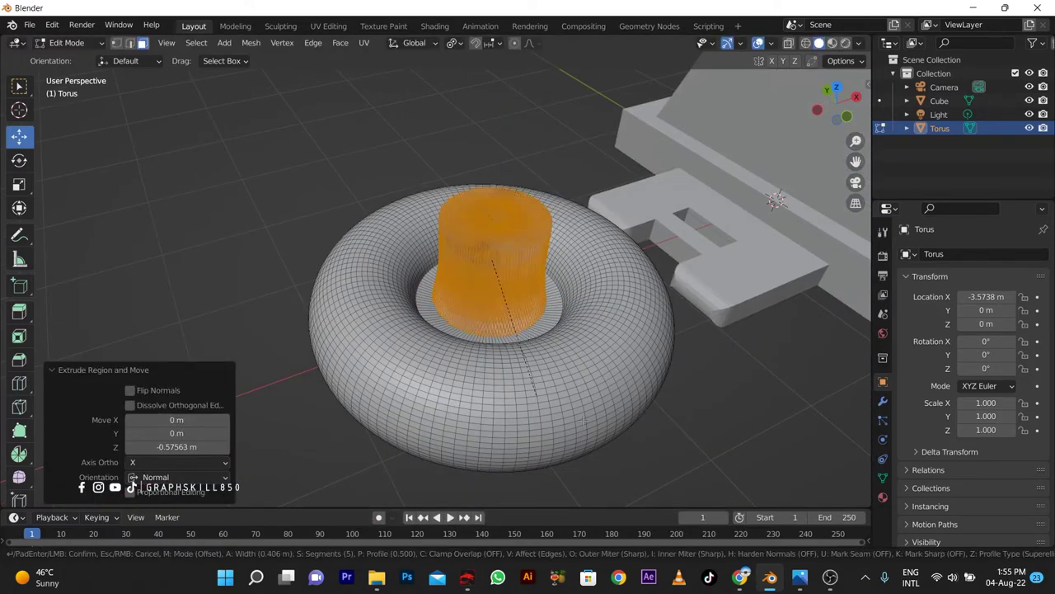
click(539, 379)
scroll(538, 379, down, 6)
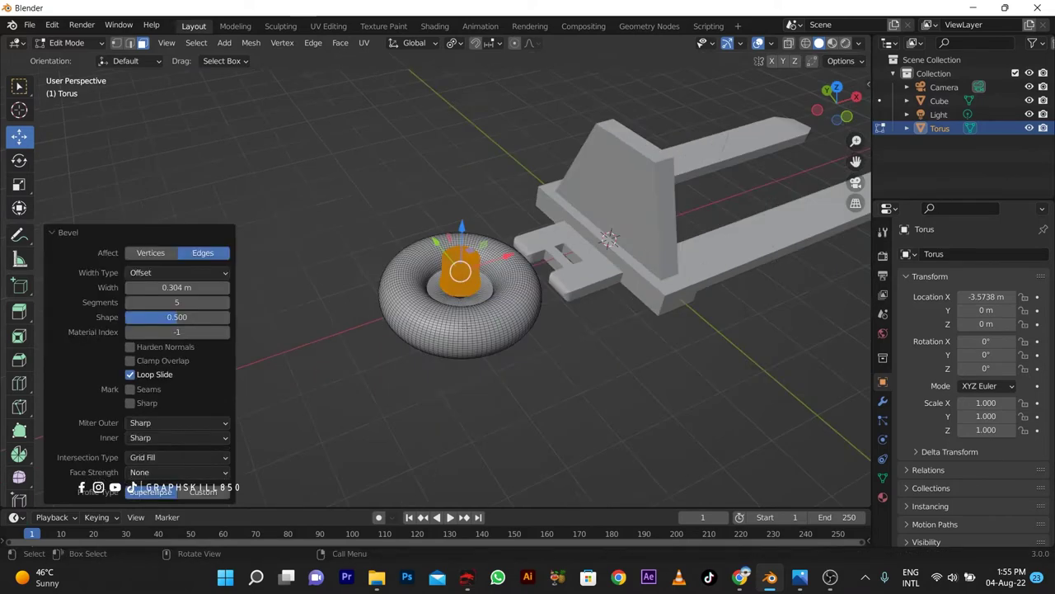
key(Tab)
middle_drag(423, 309, 460, 300)
Stand the torus upright with a 90° X rotation and scale it to 0.357
click(18, 161)
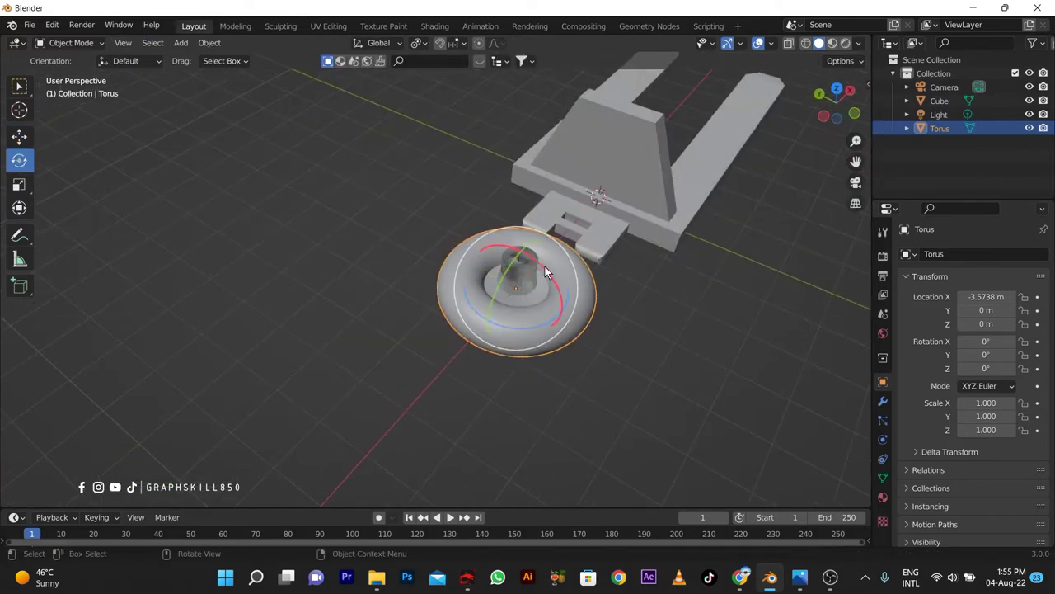
ctrl+drag(545, 267, 600, 423)
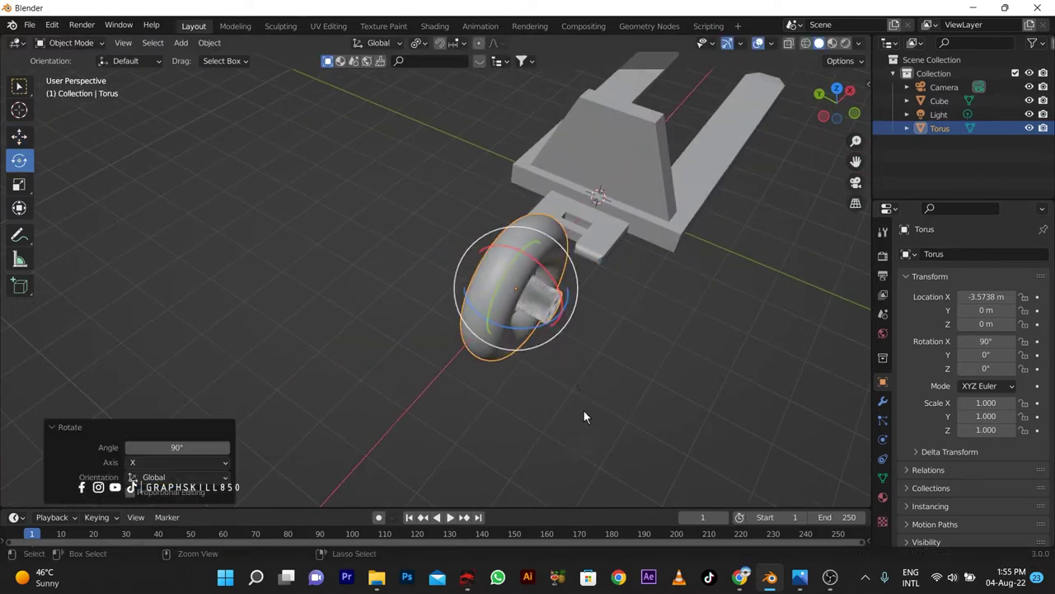
mouse_move(584, 411)
middle_down()
mouse_move(495, 324)
mouse_move(544, 329)
middle_up()
scroll(495, 324, up, 2)
key(s)
click(515, 339)
Add a Mirror modifier to the torus and select its whole mesh
click(882, 400)
click(927, 253)
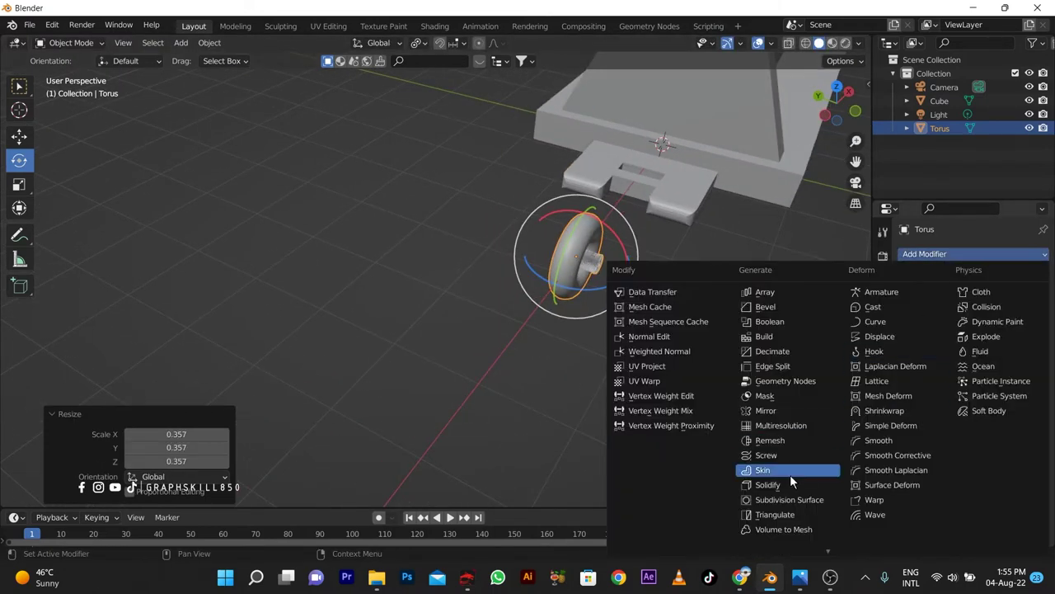
click(767, 405)
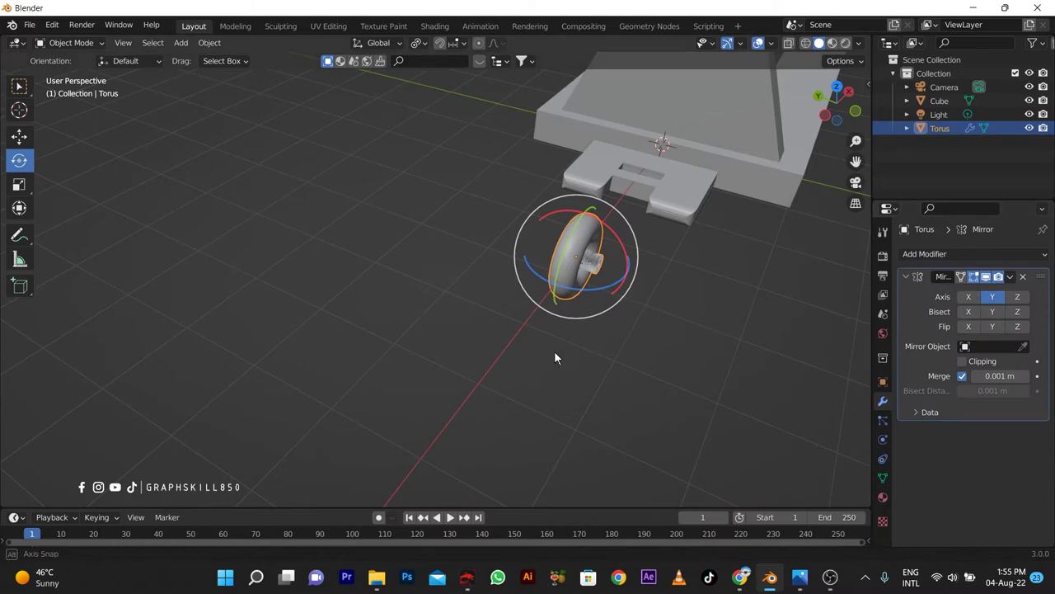
middle_drag(554, 357, 683, 353)
mouse_move(635, 311)
middle_down()
mouse_move(549, 367)
mouse_move(541, 328)
middle_up()
key(Tab)
drag(439, 214, 629, 368)
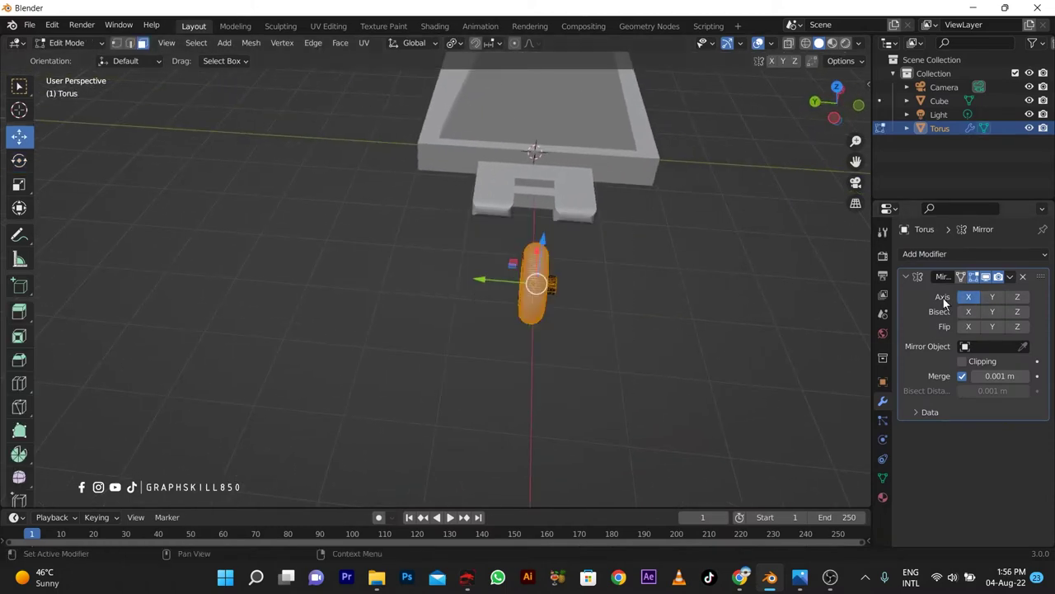
Enable Y mirroring on the modifier and shift the torus mesh along Y
click(992, 297)
middle_drag(475, 363, 535, 353)
middle_drag(545, 354, 496, 284)
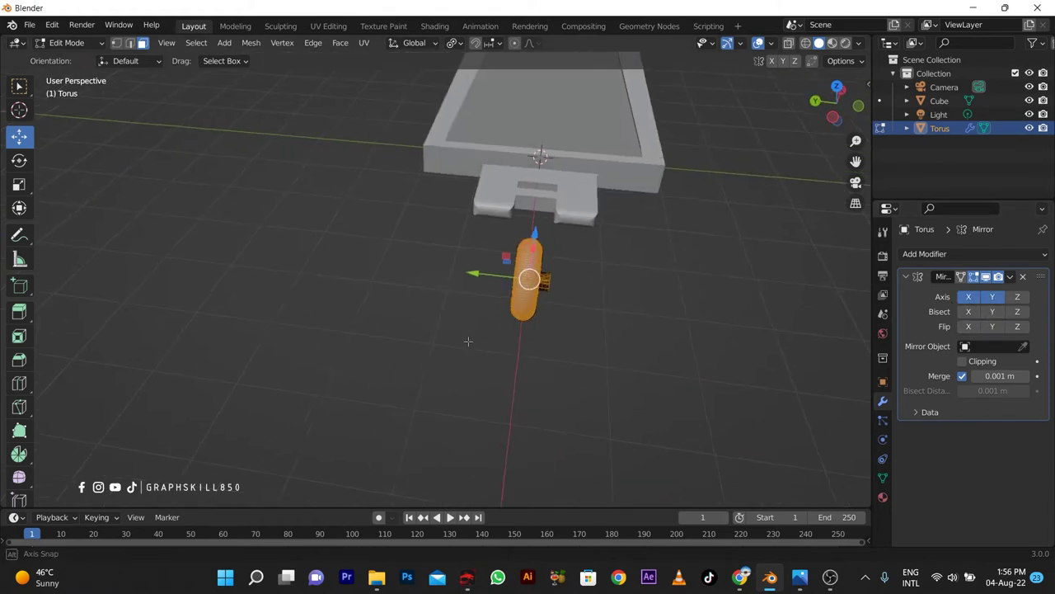
mouse_move(493, 278)
mouse_down()
mouse_move(517, 279)
mouse_move(495, 276)
mouse_up()
key(Tab)
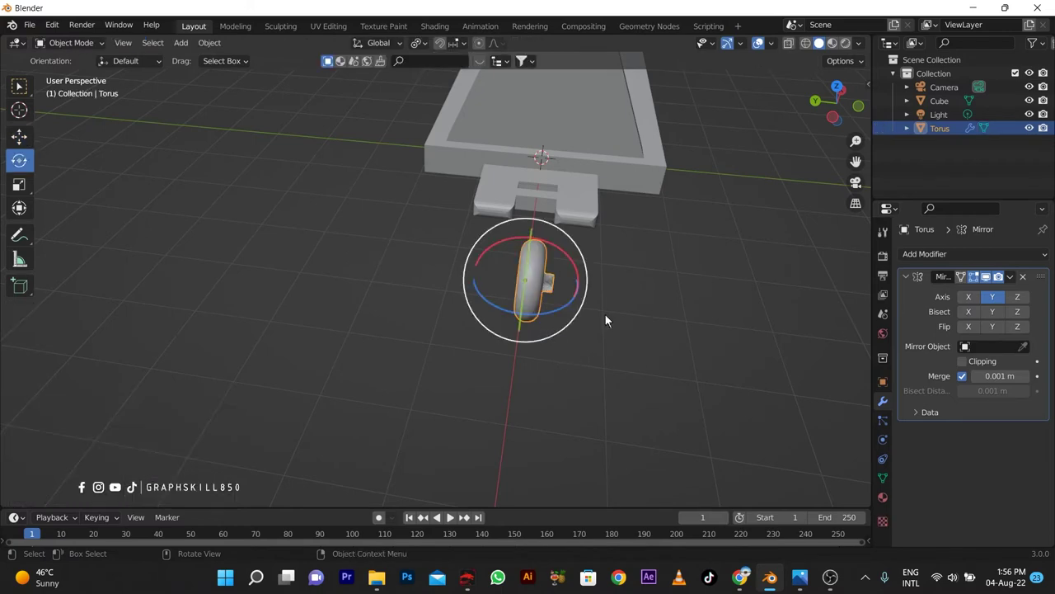
Replace the Mirror modifier with a fresh Mirror modifier
click(1022, 277)
click(974, 254)
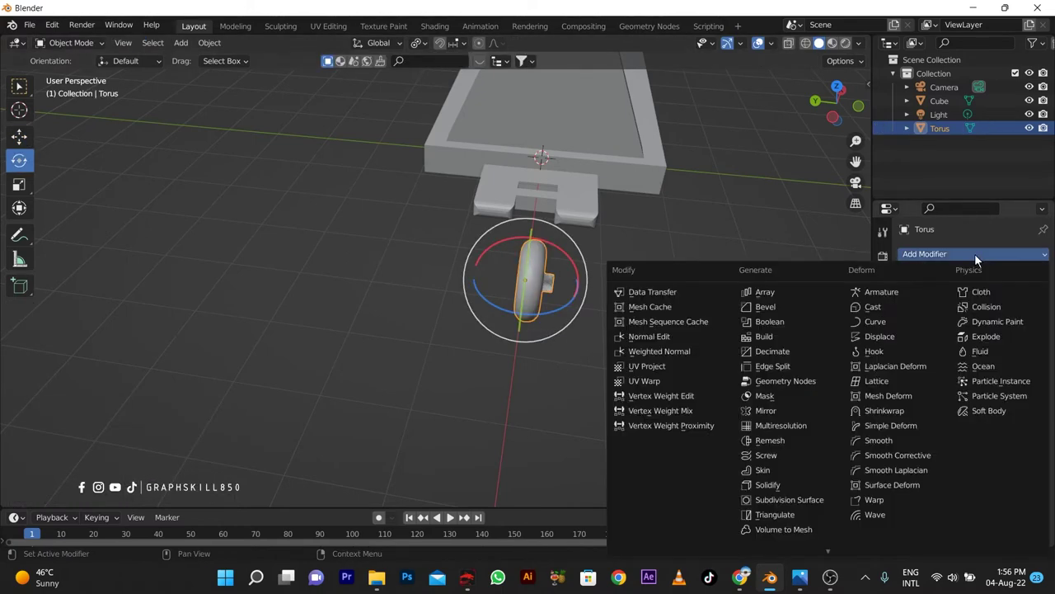
click(763, 411)
middle_drag(601, 306, 926, 305)
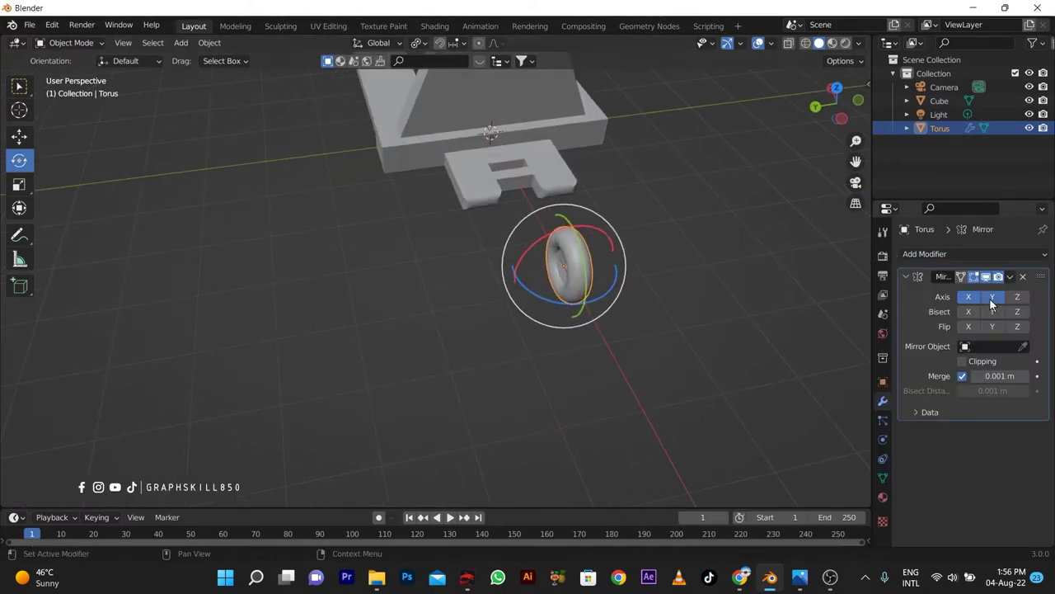
middle_drag(700, 338, 613, 347)
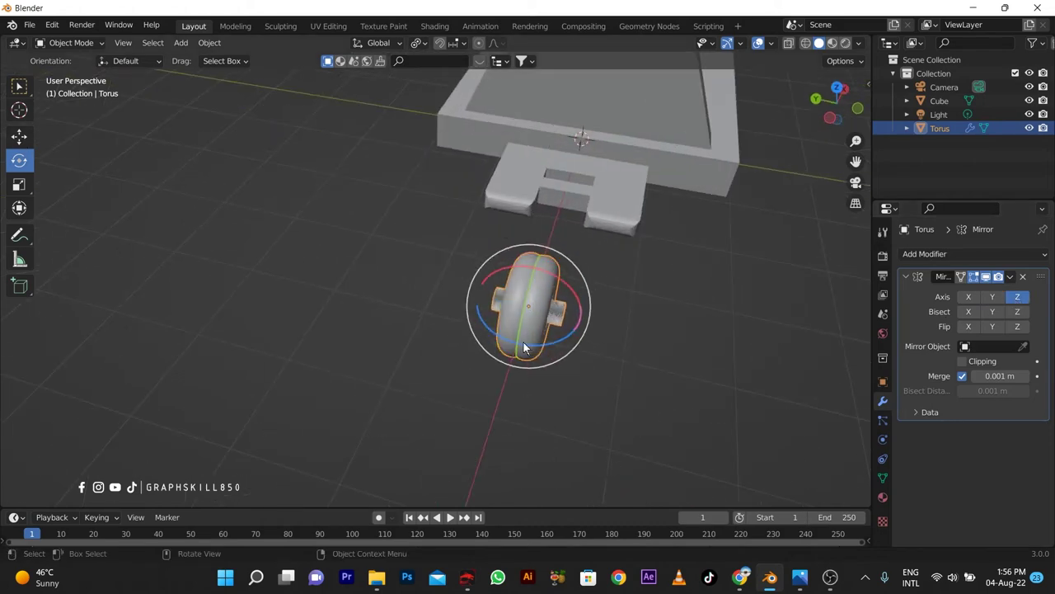
Scale the wheel down and extrude one half of its faces outward
key(s)
click(600, 375)
key(q)
key(Return)
middle_drag(585, 368, 618, 372)
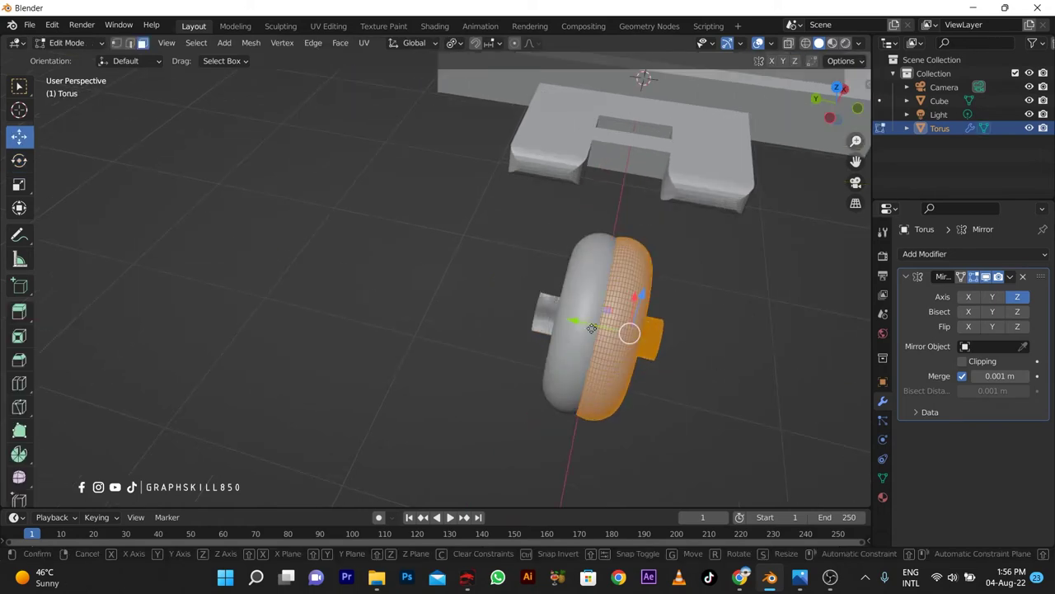
key(e)
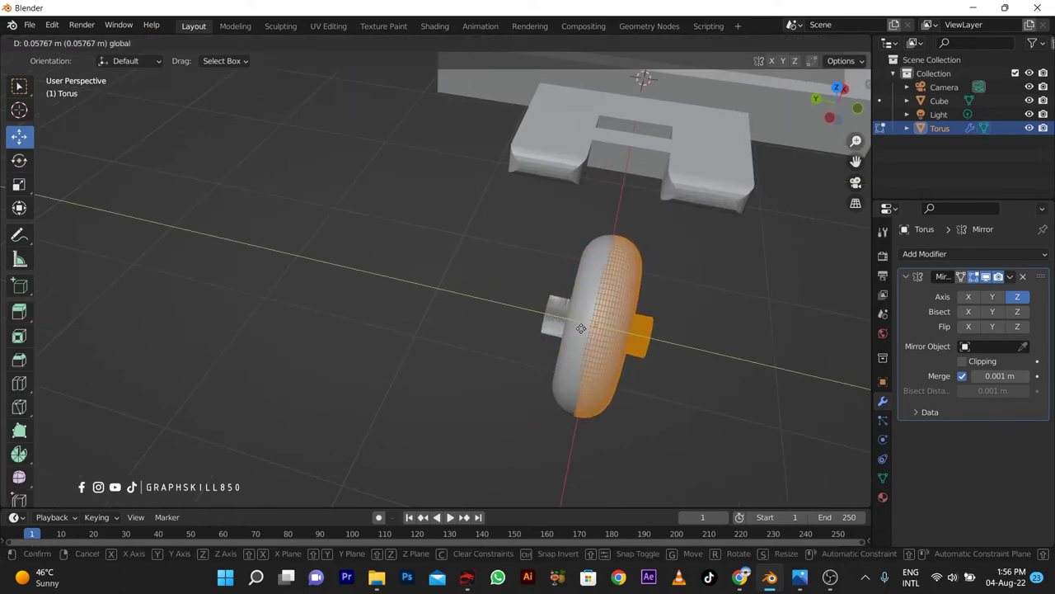
click(581, 328)
key(Tab)
mouse_move(582, 328)
middle_down()
mouse_move(500, 366)
mouse_move(488, 358)
middle_up()
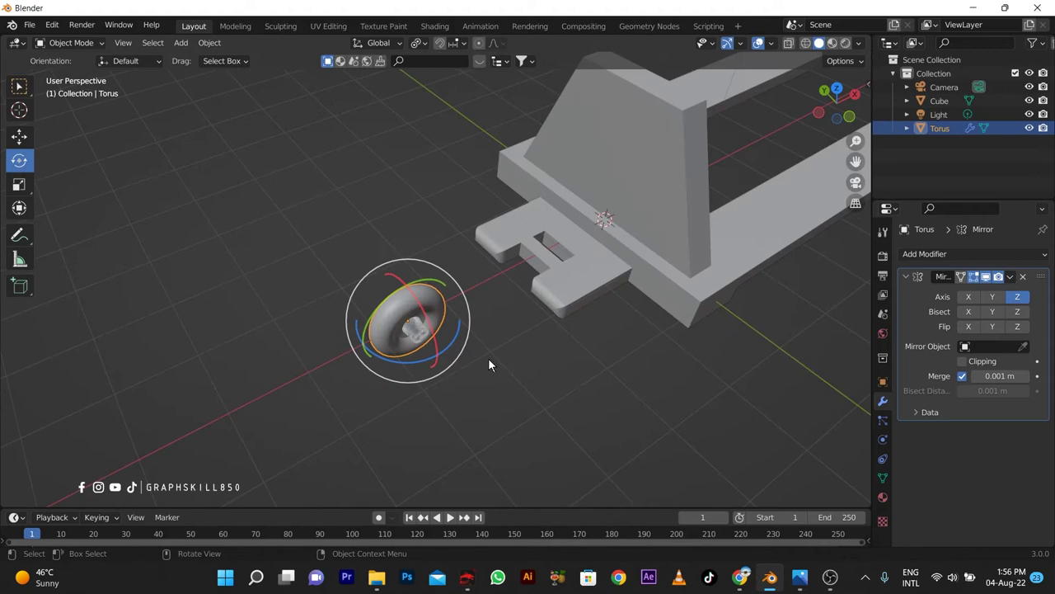
Slide the wheel 2.297 m along X to the base front and lower it 0.07565 m
click(18, 136)
key(KP_7)
key(g)
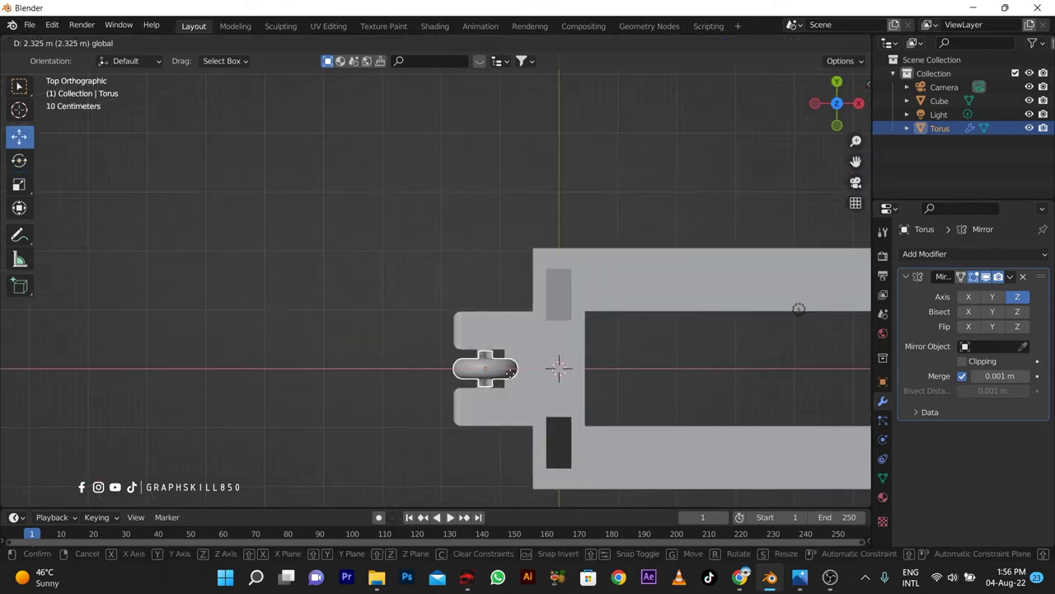
click(492, 386)
mouse_move(490, 388)
middle_down()
mouse_move(528, 321)
mouse_move(508, 315)
middle_up()
key(KP_1)
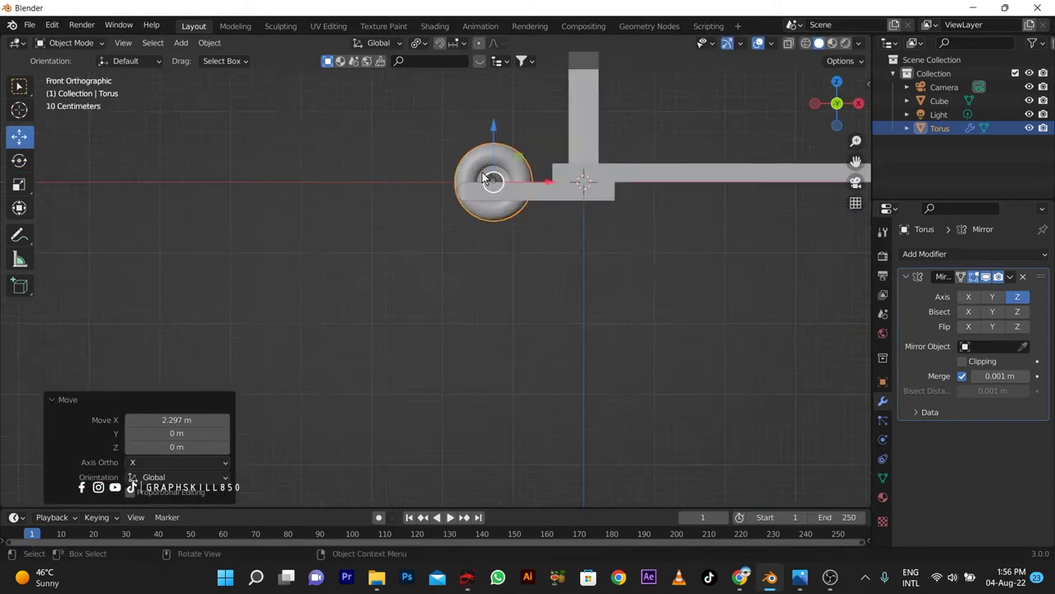
mouse_move(485, 178)
shift+middle_down()
mouse_move(493, 389)
mouse_move(466, 374)
mouse_move(555, 394)
mouse_move(374, 337)
mouse_move(515, 353)
mouse_move(507, 269)
shift+middle_up()
key(g)
key(z)
click(478, 384)
scroll(555, 394, down, 3)
scroll(515, 354, up, 3)
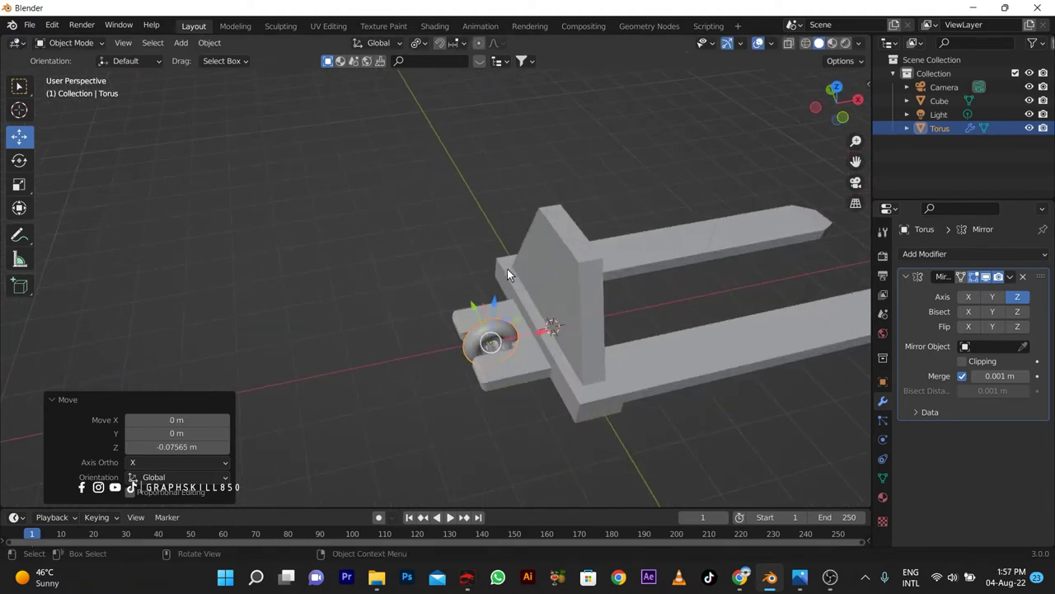
Select the pallet jack body's two small faces flanking the wheel in Edit Mode
click(525, 320)
mouse_move(525, 320)
middle_down()
mouse_move(552, 280)
mouse_move(564, 407)
mouse_move(528, 305)
middle_up()
key(Tab)
click(582, 264)
click(549, 310)
scroll(549, 310, up, 2)
shift+click(527, 303)
Extrude the two tab faces beside the wheel upward into posts
scroll(402, 369, up, 2)
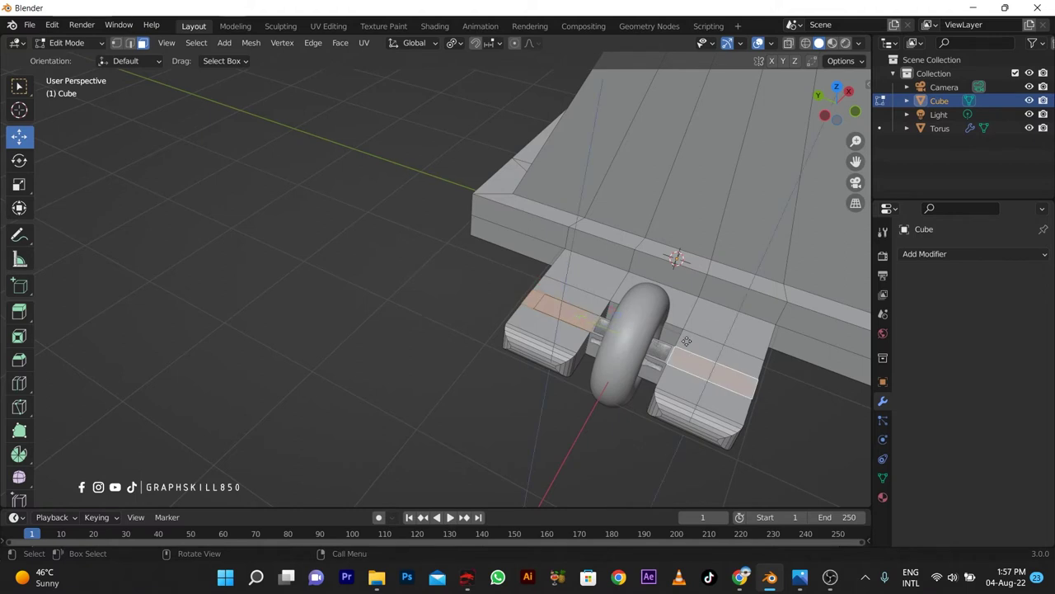
key(e)
click(701, 276)
click(661, 242)
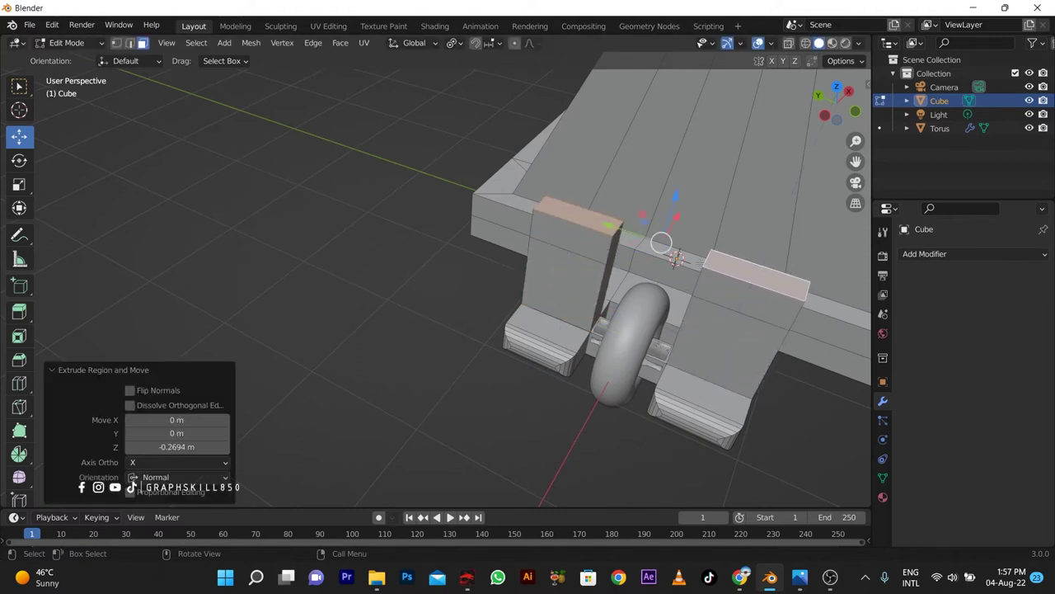
key(alt+a)
middle_drag(617, 240, 634, 212)
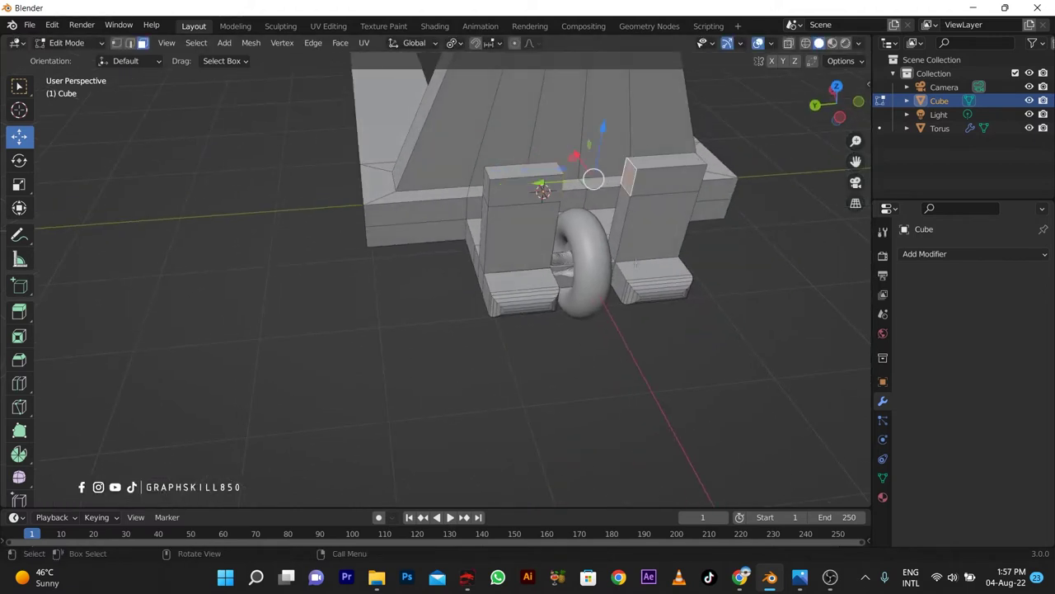
Bridge the two raised faces over the wheel and add a centred loop cut
right_click(630, 170)
click(606, 174)
mouse_move(607, 174)
middle_down()
mouse_move(659, 248)
mouse_move(693, 342)
middle_up()
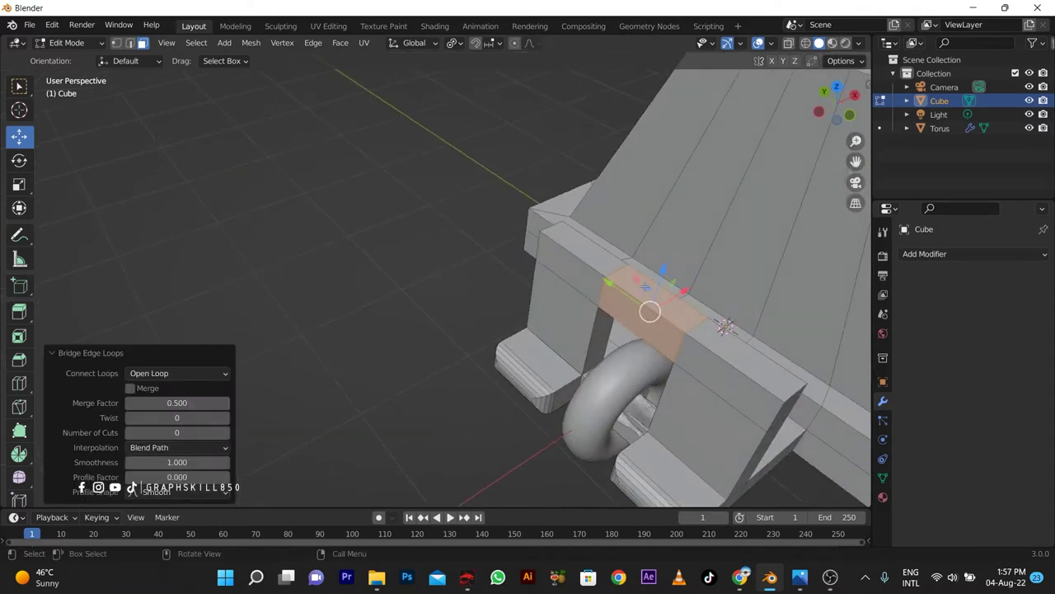
key(ctrl+r)
click(656, 298)
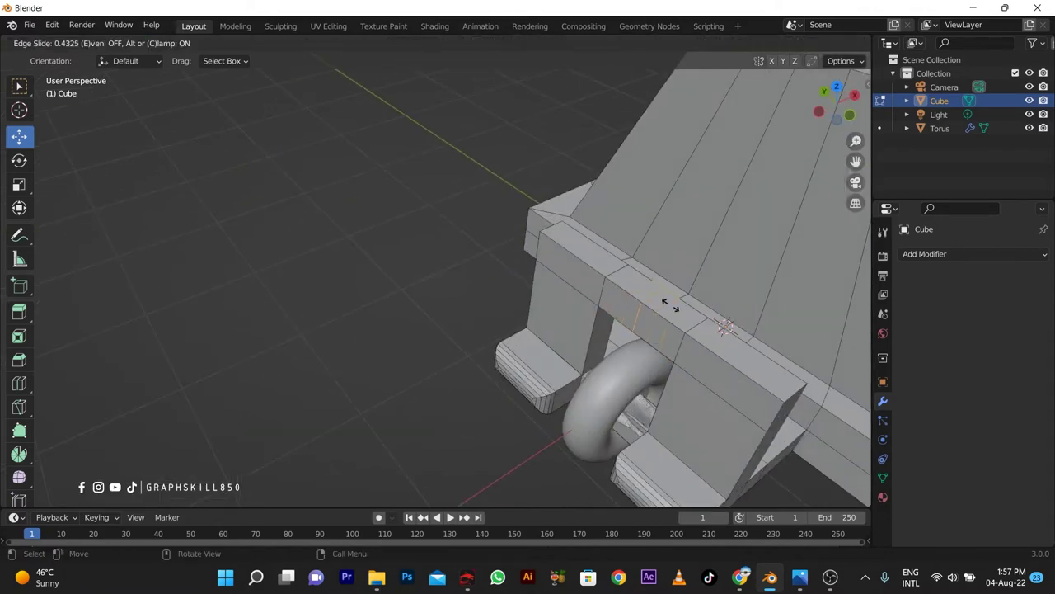
right_click(656, 299)
Extrude the bridge's middle face 3.939 m upward into a handle pole
click(132, 43)
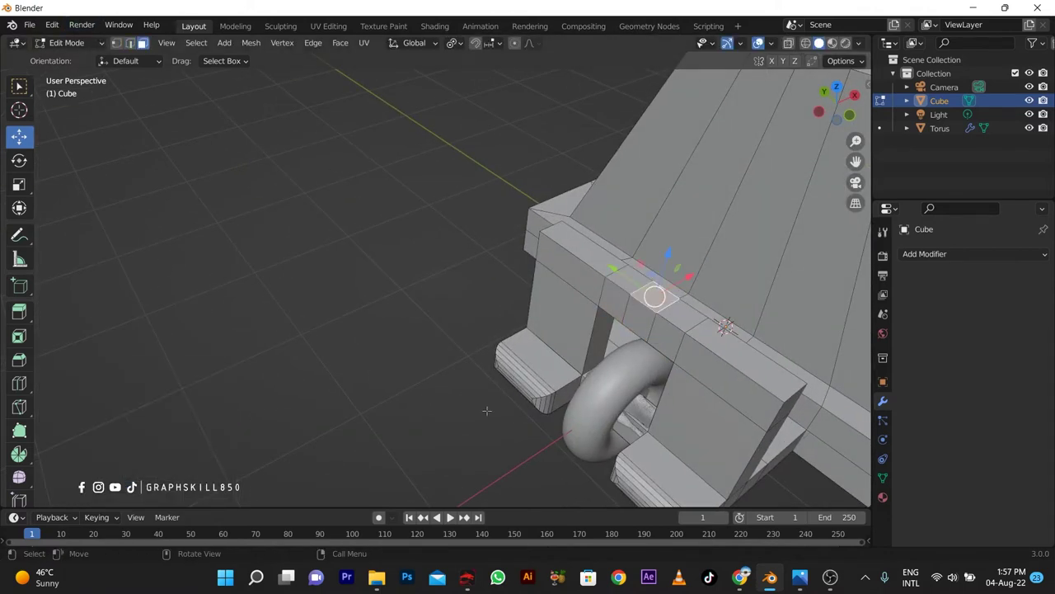
scroll(487, 410, down, 5)
key(e)
click(533, 304)
mouse_move(533, 303)
middle_down()
mouse_move(540, 280)
mouse_move(651, 312)
middle_up()
key(Tab)
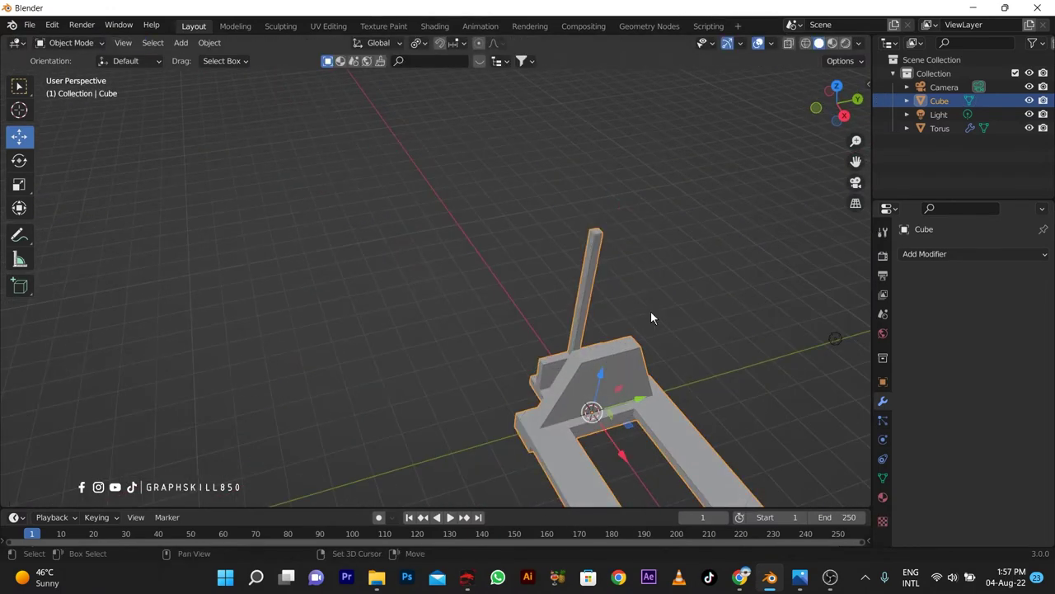
Add a cube to the body mesh, raise it above the pole and shrink it to 0.576
key(Tab)
key(shift+a)
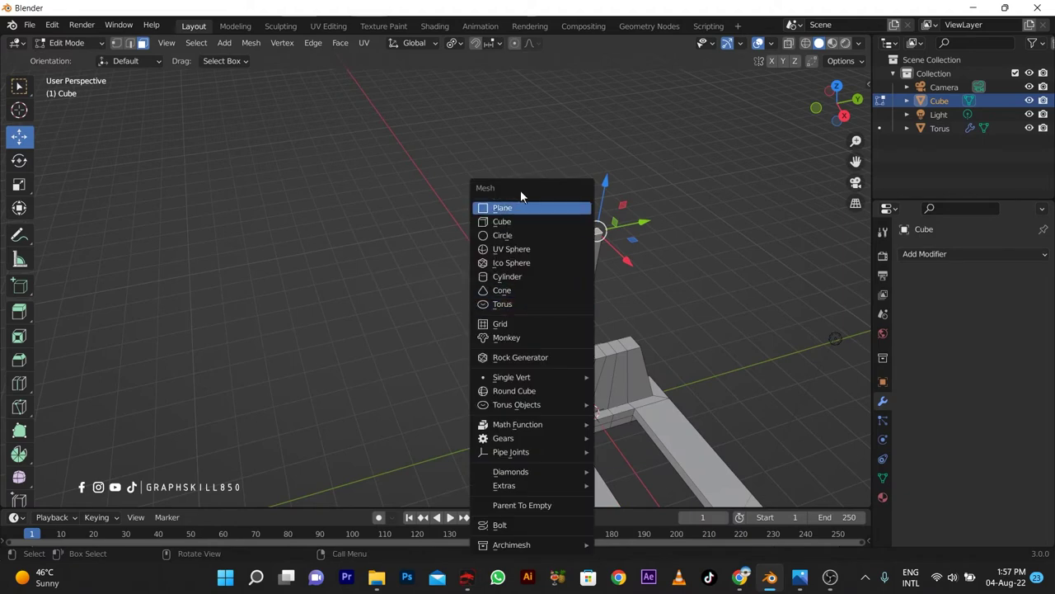
click(520, 222)
key(g)
key(z)
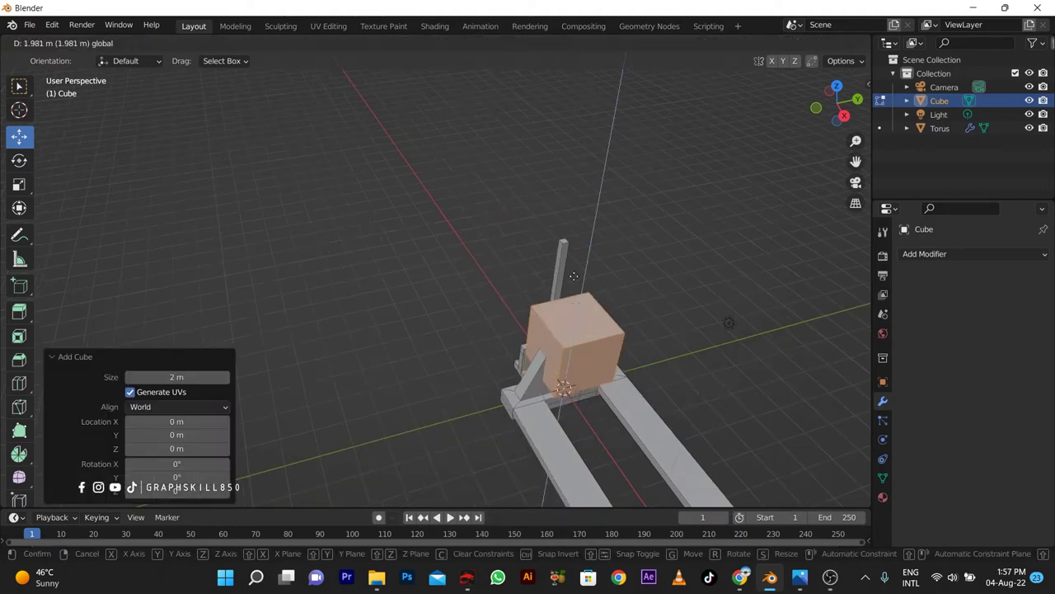
click(569, 173)
key(s)
click(565, 241)
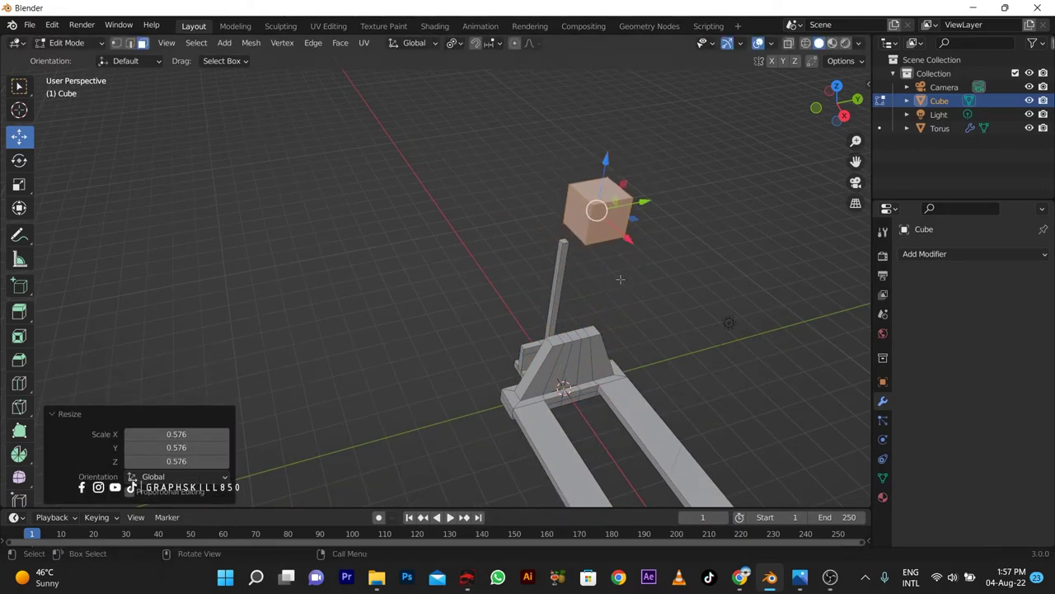
Select just the top cube and flatten it to 0.279 along X
key(Tab)
key(Tab)
key(a)
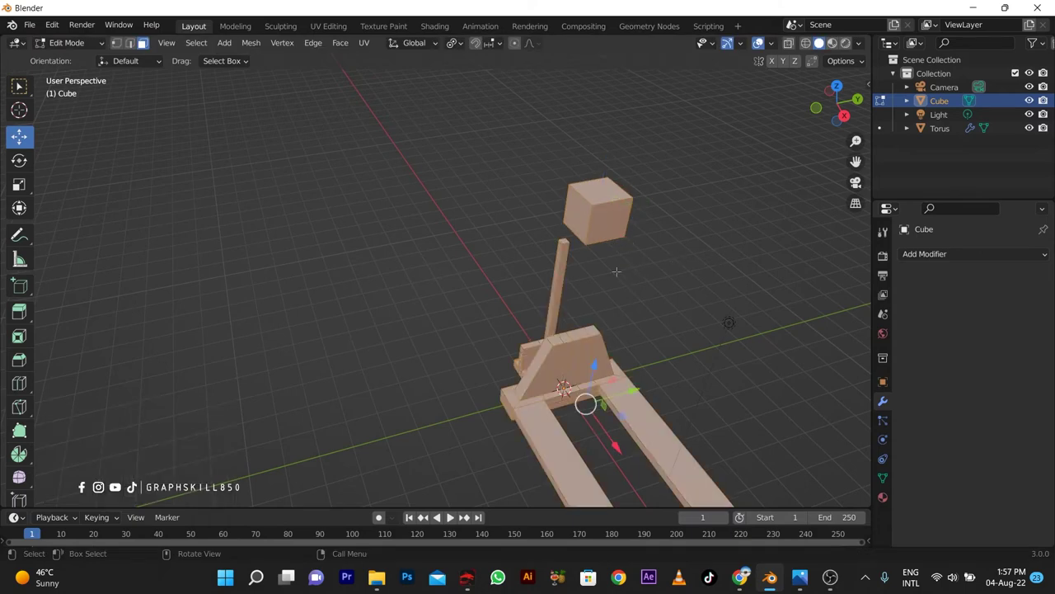
key(alt+a)
click(614, 221)
key(ctrl+l)
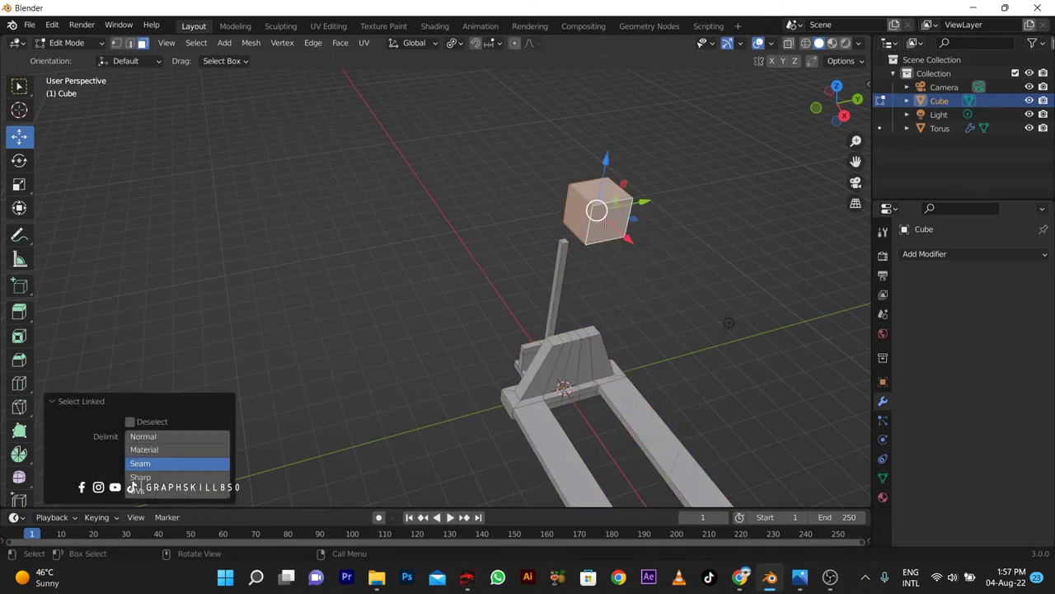
key(s)
key(x)
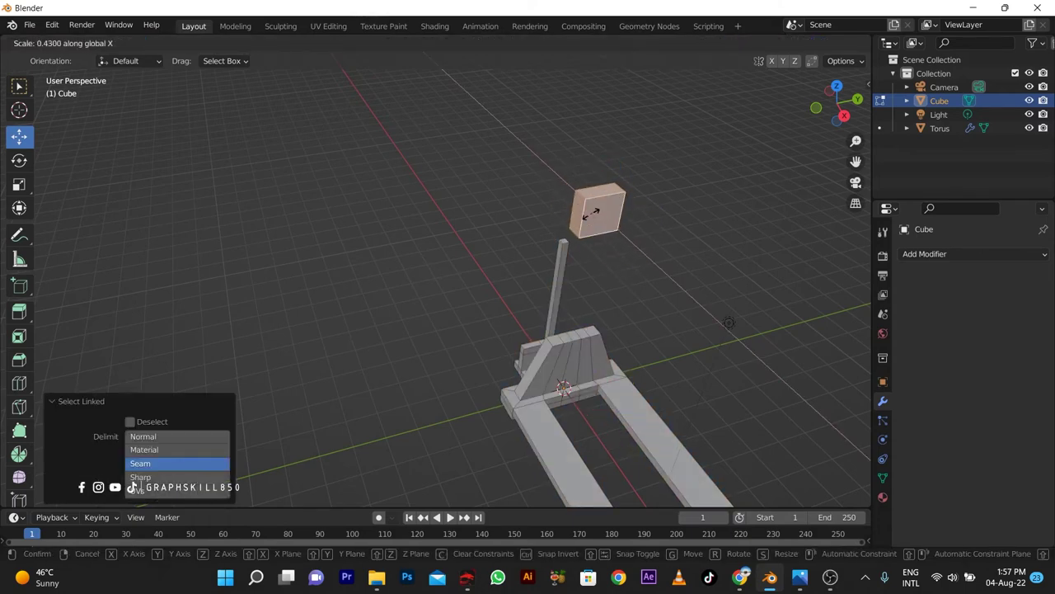
click(581, 216)
scroll(536, 313, up, 3)
middle_drag(339, 341, 532, 332)
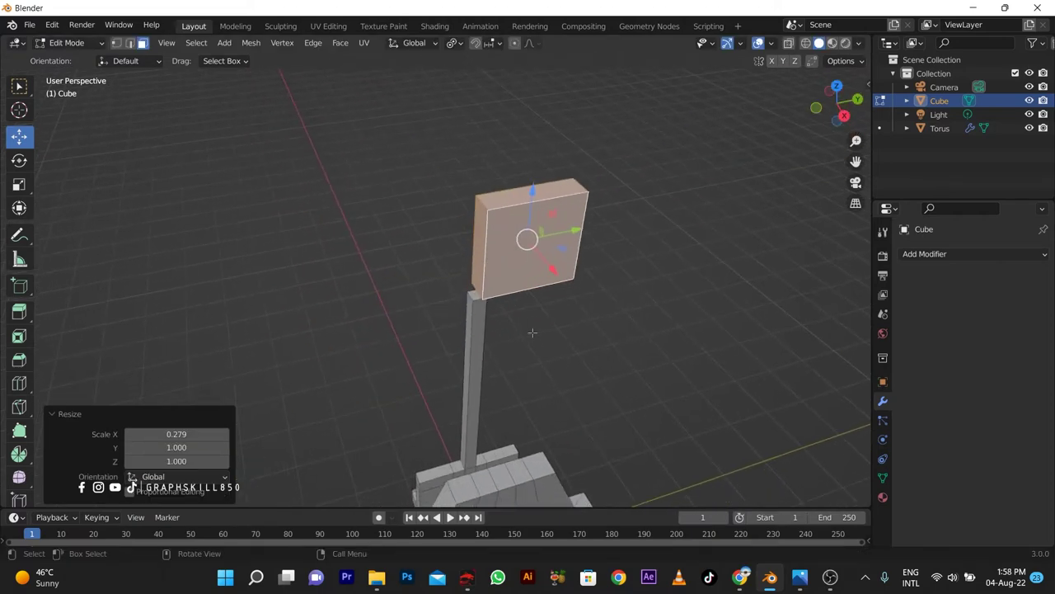
Widen the board to 0.7195 along Y and lower it onto the pole top
key(s)
key(y)
click(651, 292)
key(KP_1)
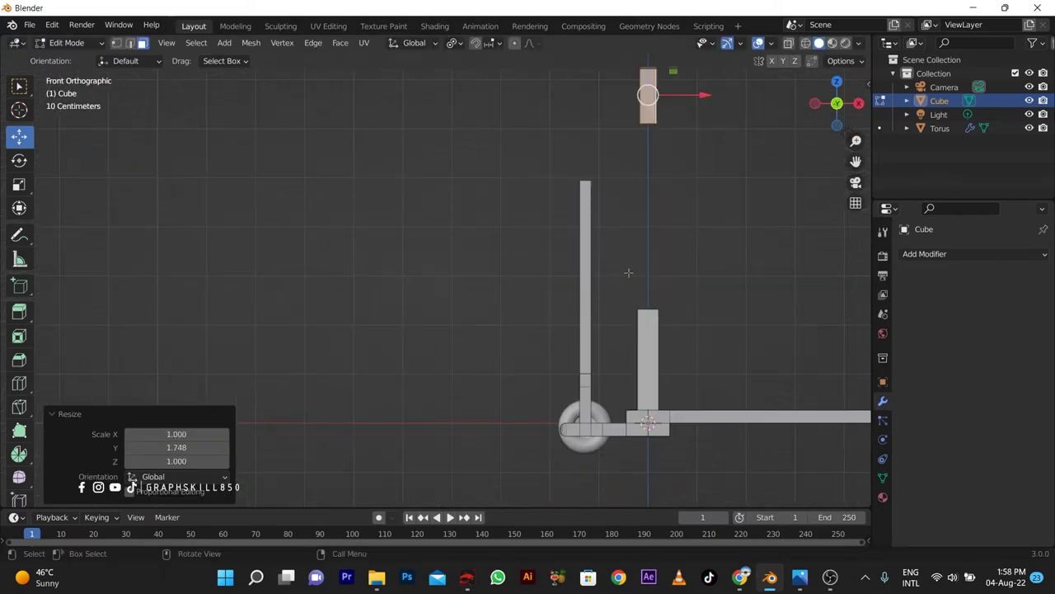
drag(690, 96, 625, 99)
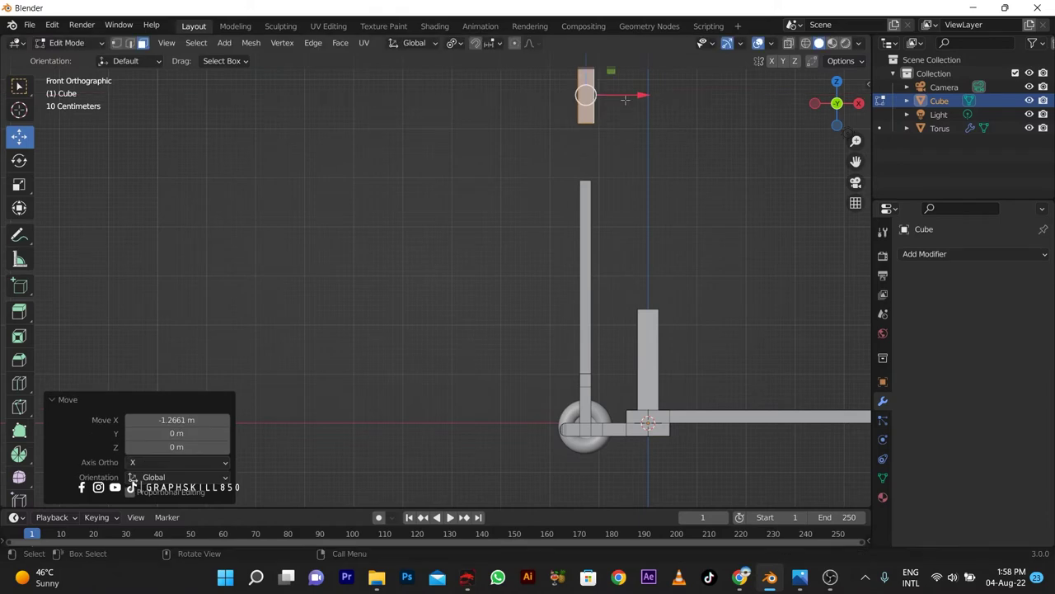
mouse_move(625, 99)
middle_down()
mouse_move(579, 413)
mouse_move(606, 177)
middle_up()
scroll(578, 413, up, 2)
key(g)
key(z)
click(615, 262)
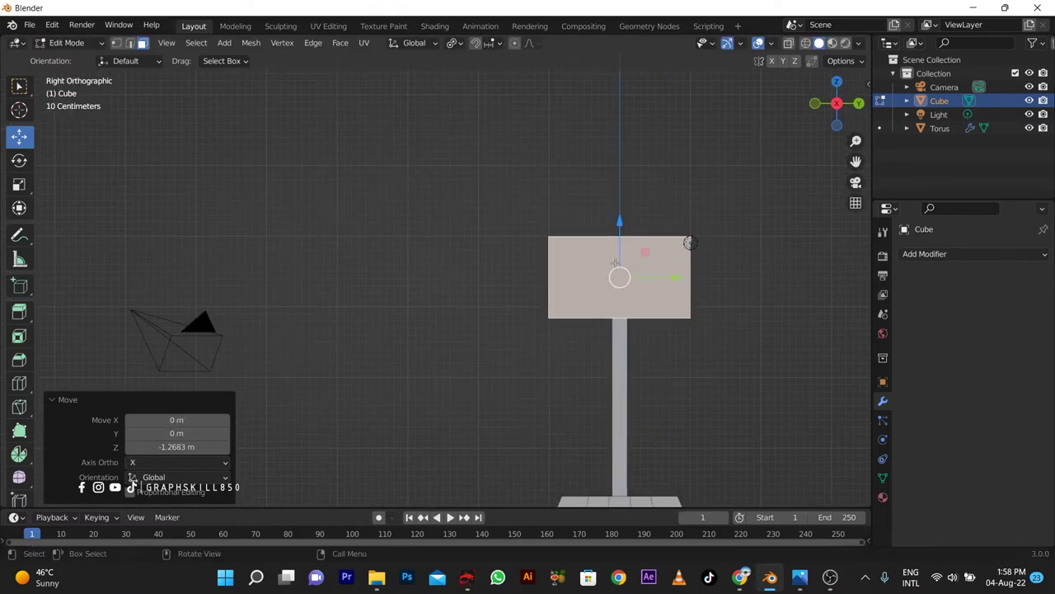
mouse_move(615, 262)
middle_down()
mouse_move(684, 369)
mouse_move(612, 370)
mouse_move(633, 380)
middle_up()
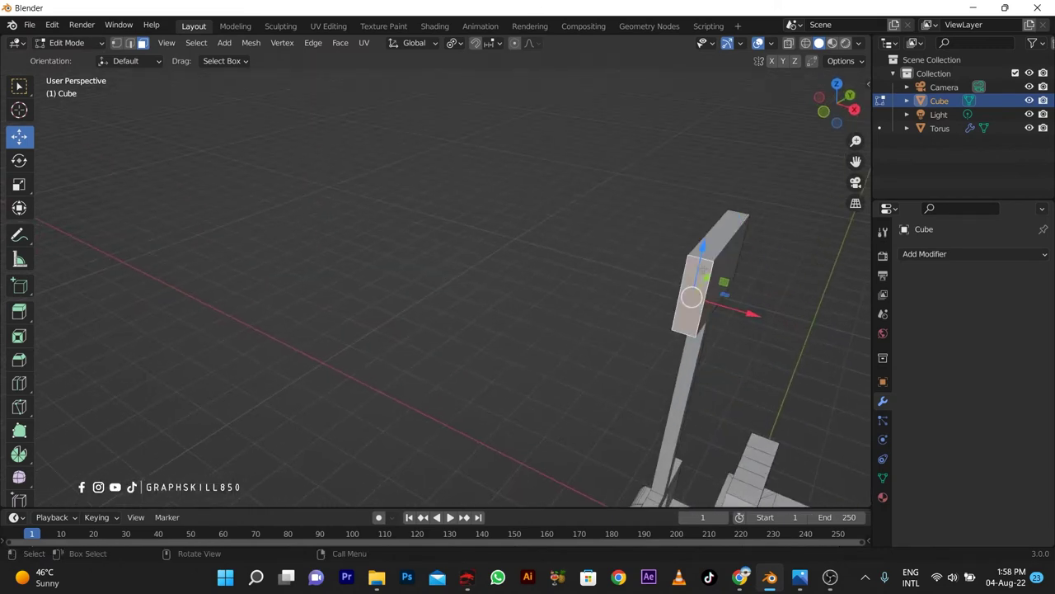
Slim the board to 0.592 along X
key(ctrl+l)
key(s)
key(y)
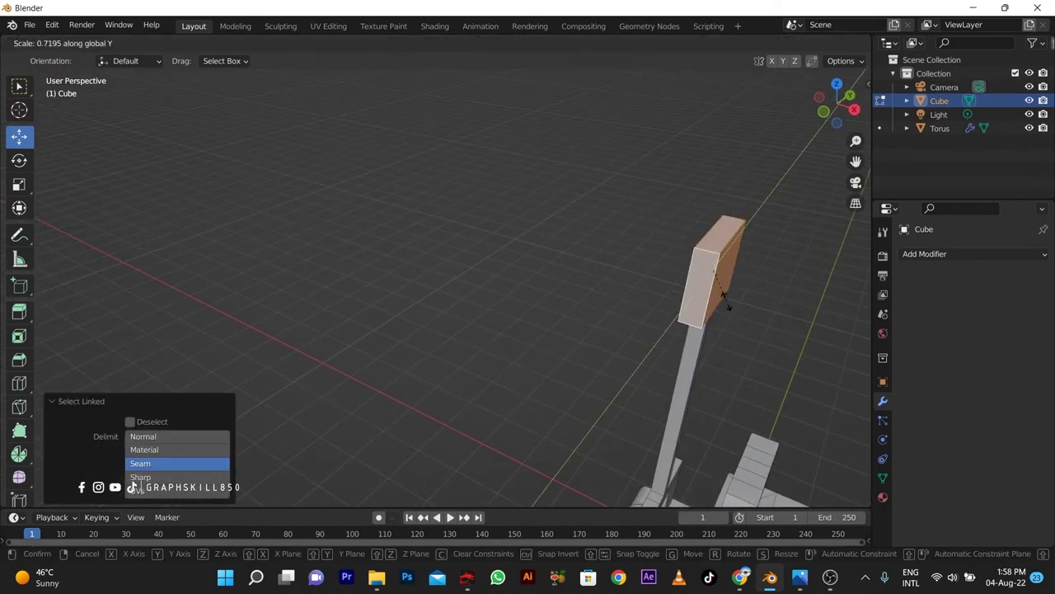
key(x)
click(699, 283)
middle_drag(709, 272, 676, 269)
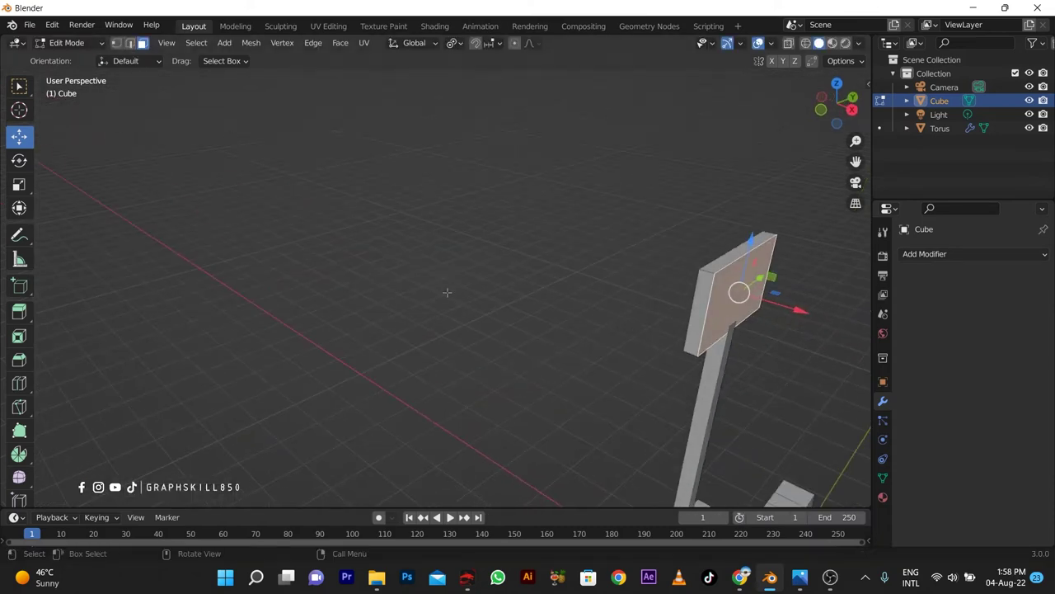
Apply all transforms to the body, then select the board's narrow side face
key(Tab)
key(Tab)
mouse_move(593, 299)
middle_down()
mouse_move(748, 313)
mouse_move(599, 219)
middle_up()
key(Tab)
key(ctrl+a)
click(584, 291)
key(Tab)
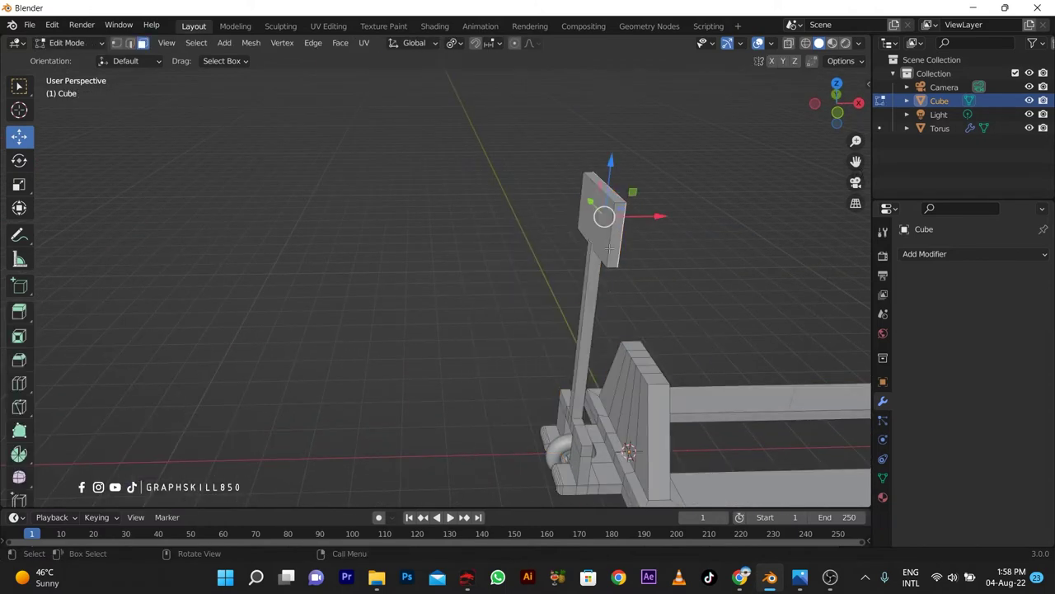
mouse_move(584, 291)
middle_down()
mouse_move(634, 309)
mouse_move(717, 268)
middle_up()
click(701, 304)
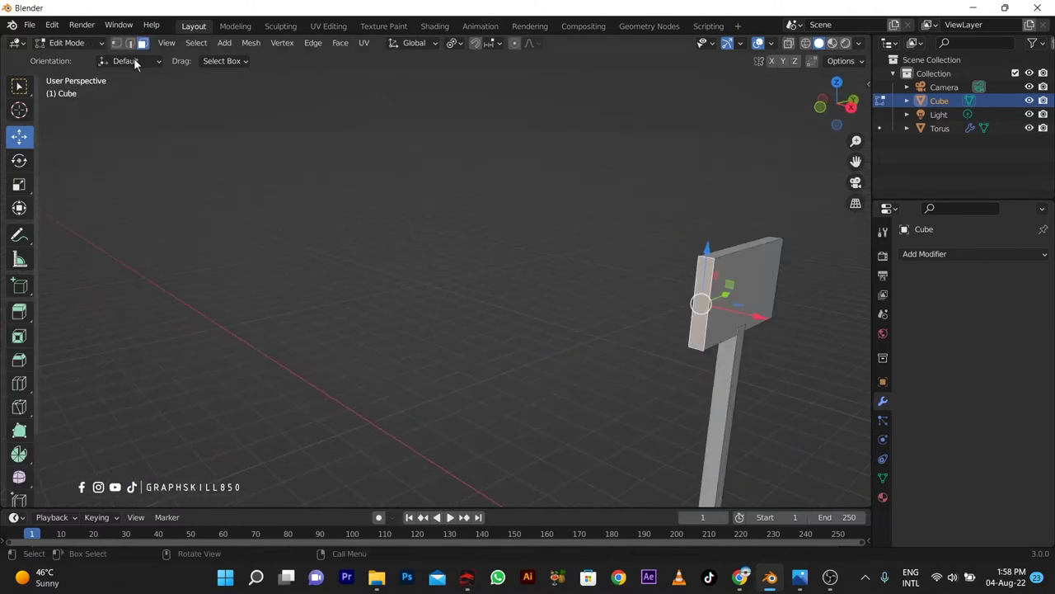
mouse_move(691, 292)
middle_down()
mouse_move(590, 353)
mouse_move(575, 346)
mouse_move(596, 379)
mouse_move(618, 147)
middle_up()
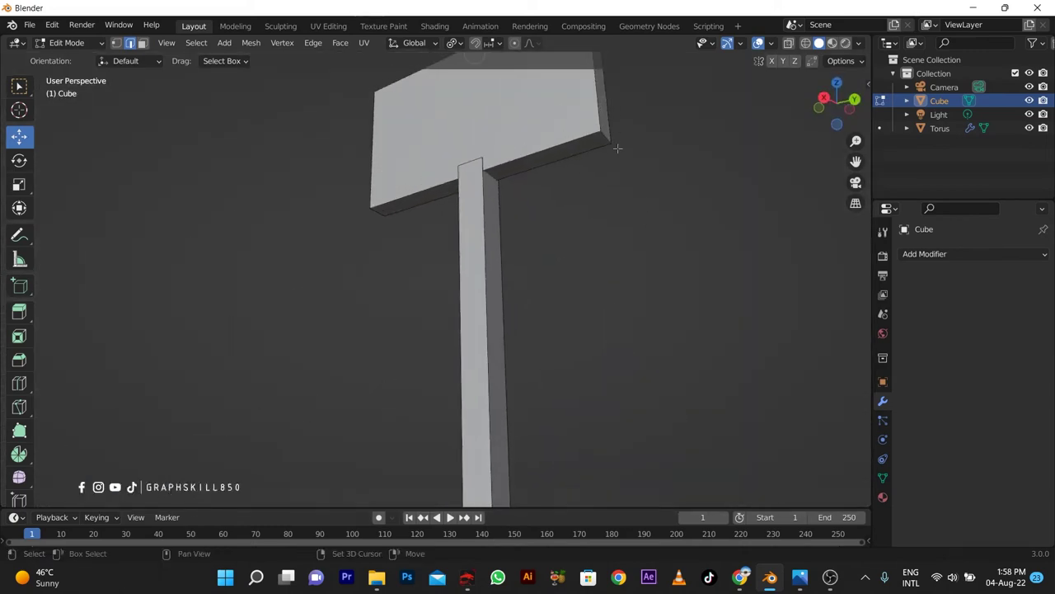
Bevel the handle board's edges to round its corners
middle_drag(383, 214, 545, 397)
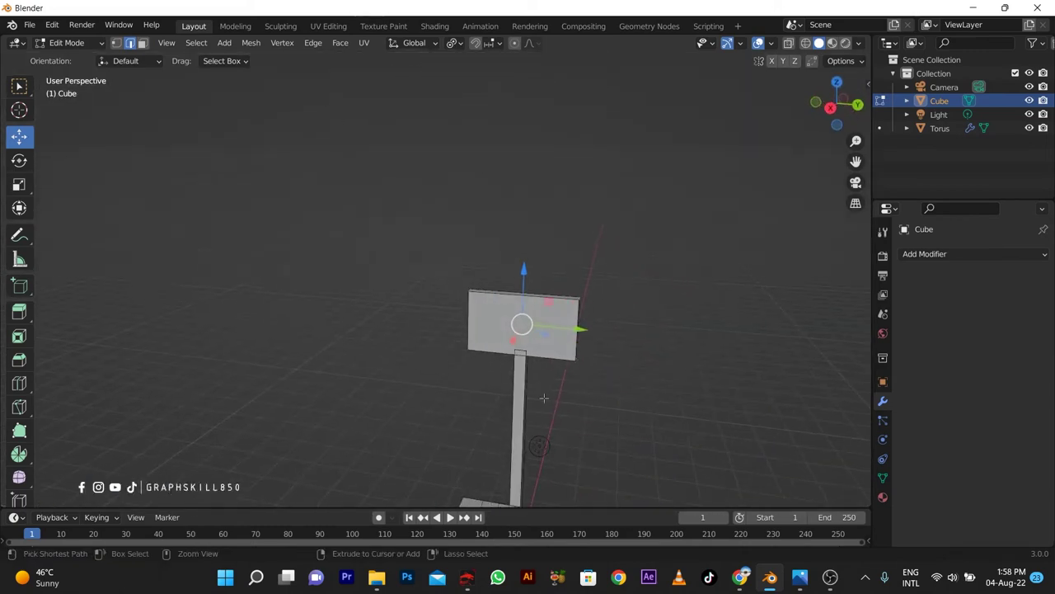
key(ctrl+b)
scroll(598, 404, up, 4)
click(584, 400)
scroll(584, 399, up, 2)
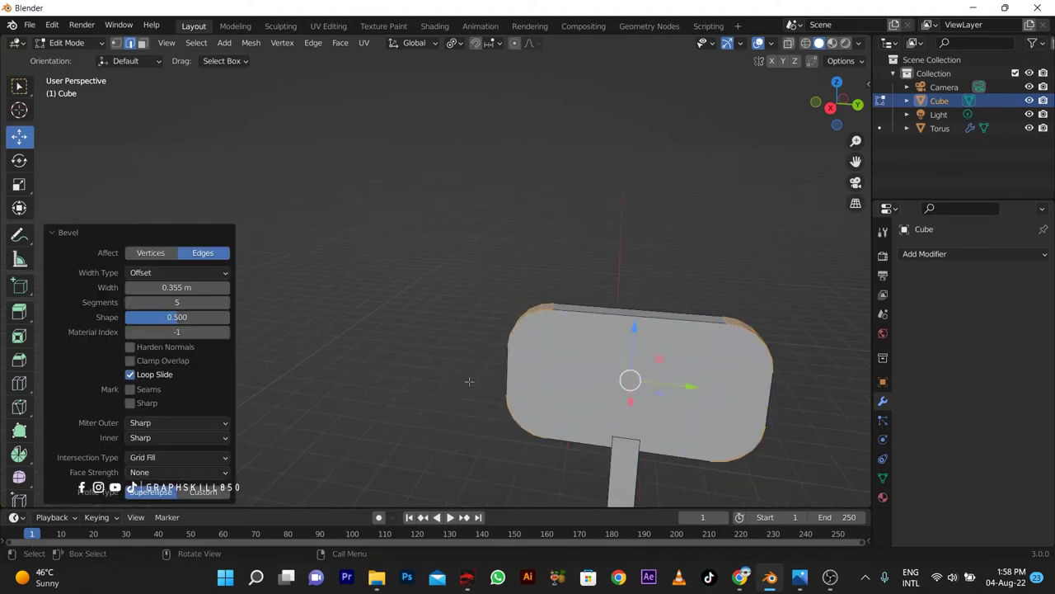
scroll(664, 324, down, 5)
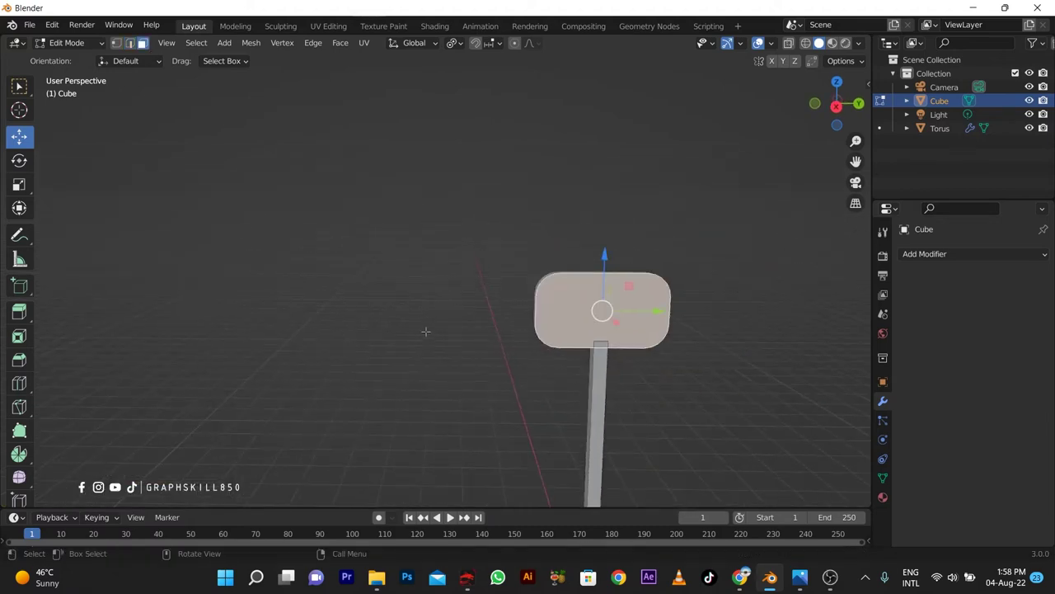
Inset the board face and bridge the inset faces to cut a grip hole through it
mouse_move(665, 324)
middle_down()
mouse_move(533, 282)
mouse_move(365, 289)
middle_up()
scroll(365, 289, up, 3)
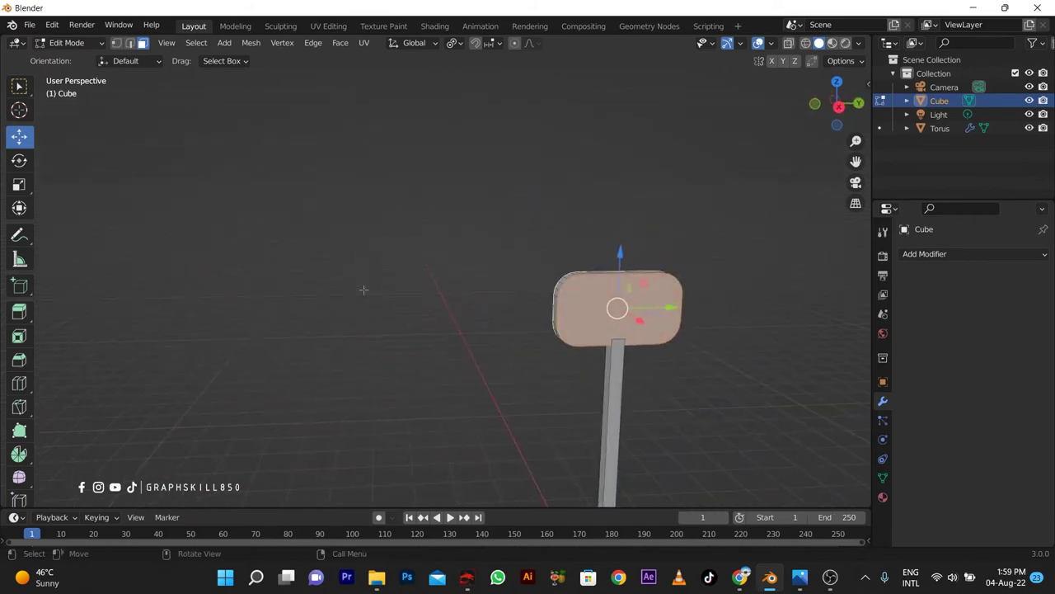
key(i)
click(657, 463)
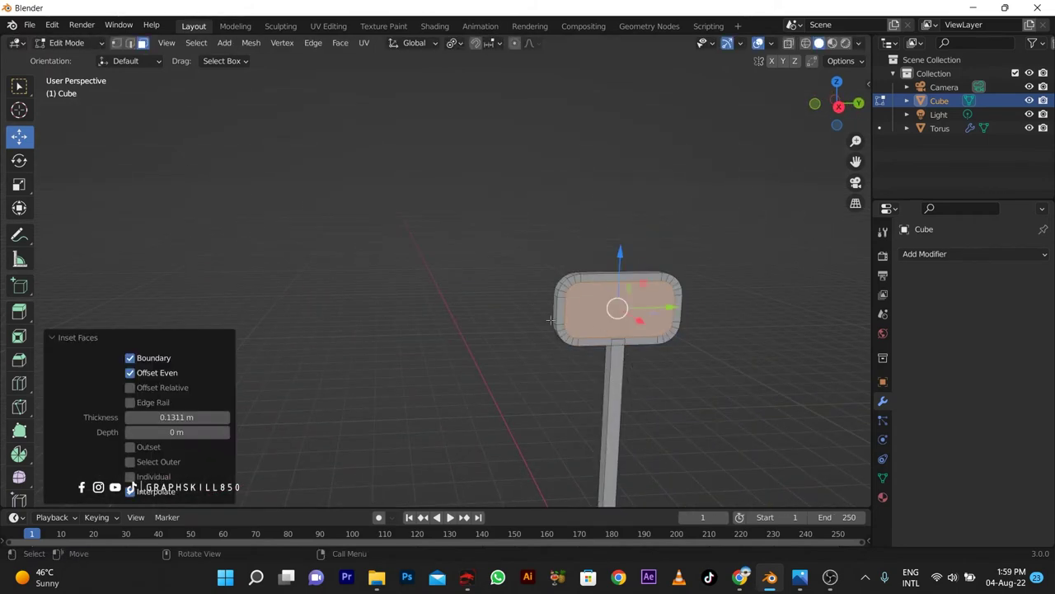
right_click(592, 303)
click(592, 303)
mouse_move(511, 347)
middle_down()
mouse_move(583, 379)
mouse_move(462, 336)
mouse_move(510, 318)
mouse_move(547, 342)
mouse_move(602, 432)
mouse_move(489, 440)
mouse_move(602, 409)
middle_up()
Back in Object Mode, reposition the torus wheel and duplicate it as Torus.001
key(Tab)
click(490, 440)
key(g)
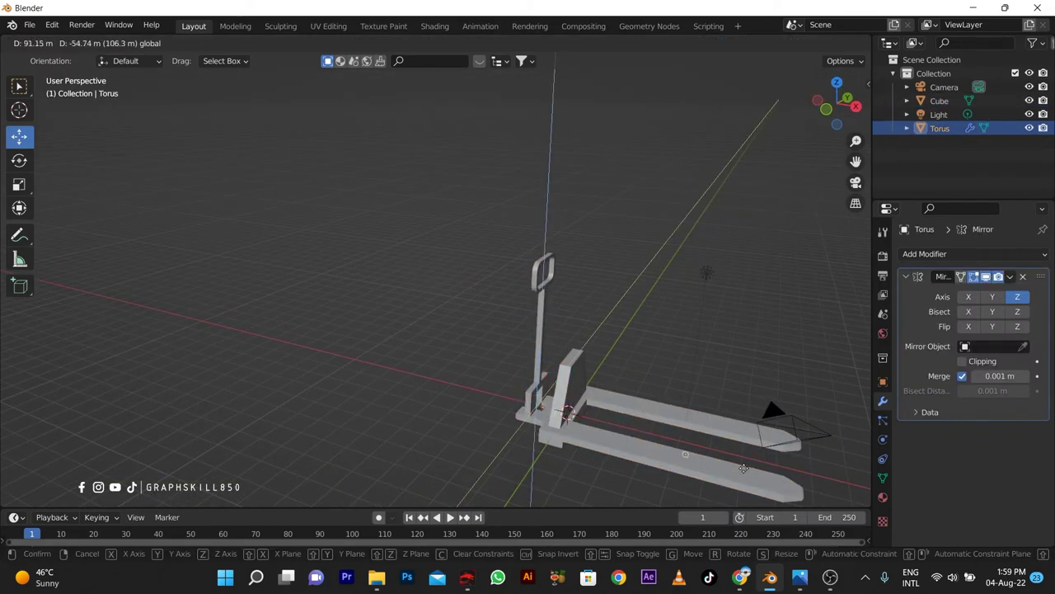
click(684, 461)
click(598, 438)
key(shift+d)
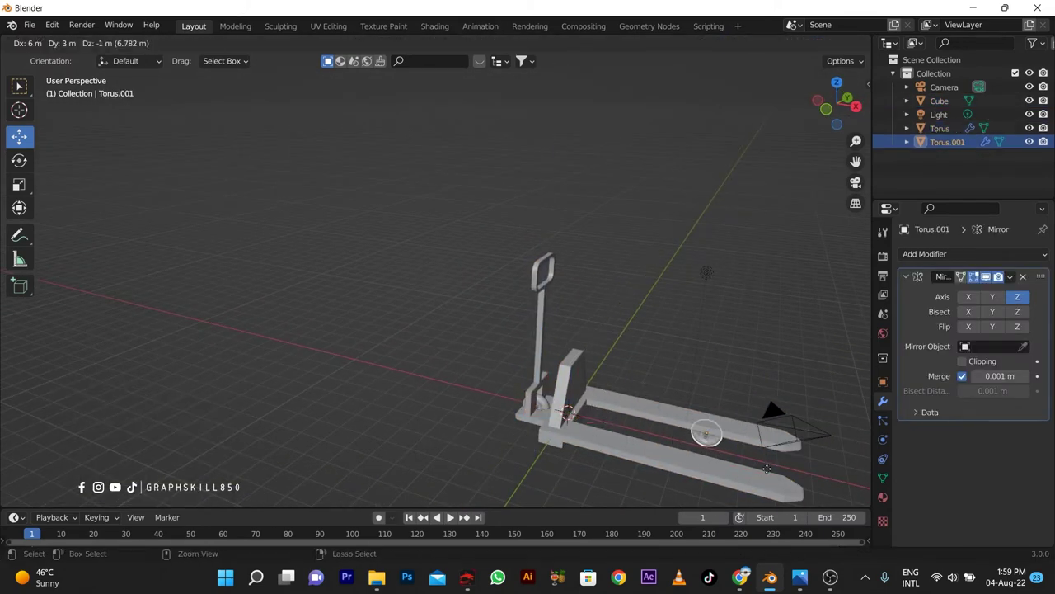
Drop the copied wheel and switch to a wireframe top view of the jack
click(772, 475)
middle_drag(771, 475, 572, 457)
key(KP_7)
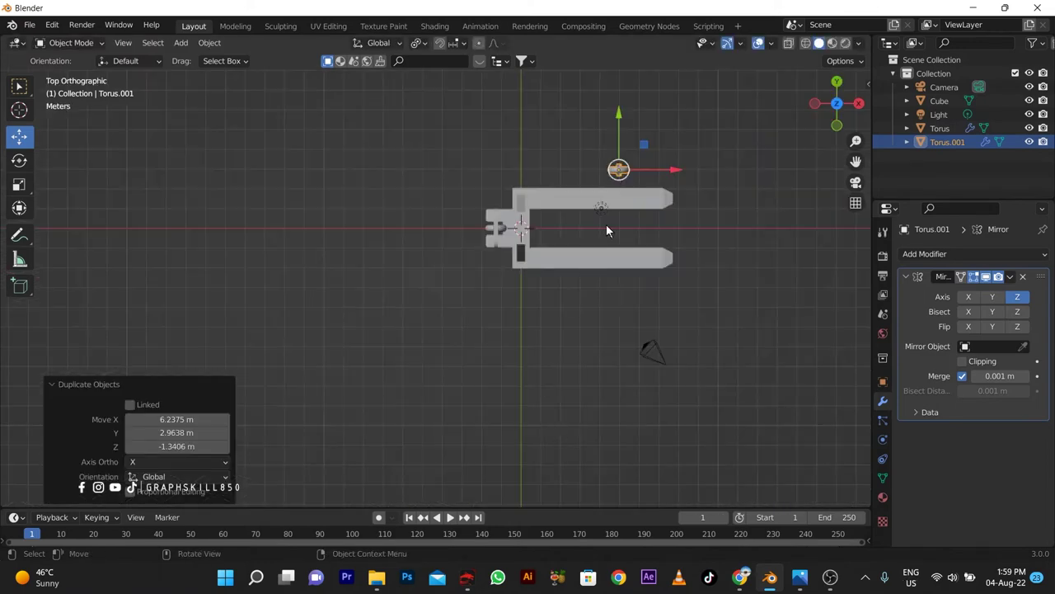
shift+middle_drag(606, 225, 484, 220)
scroll(484, 221, up, 3)
click(805, 43)
Move Torus.001 along X and Y to sit under a fork tip
key(g)
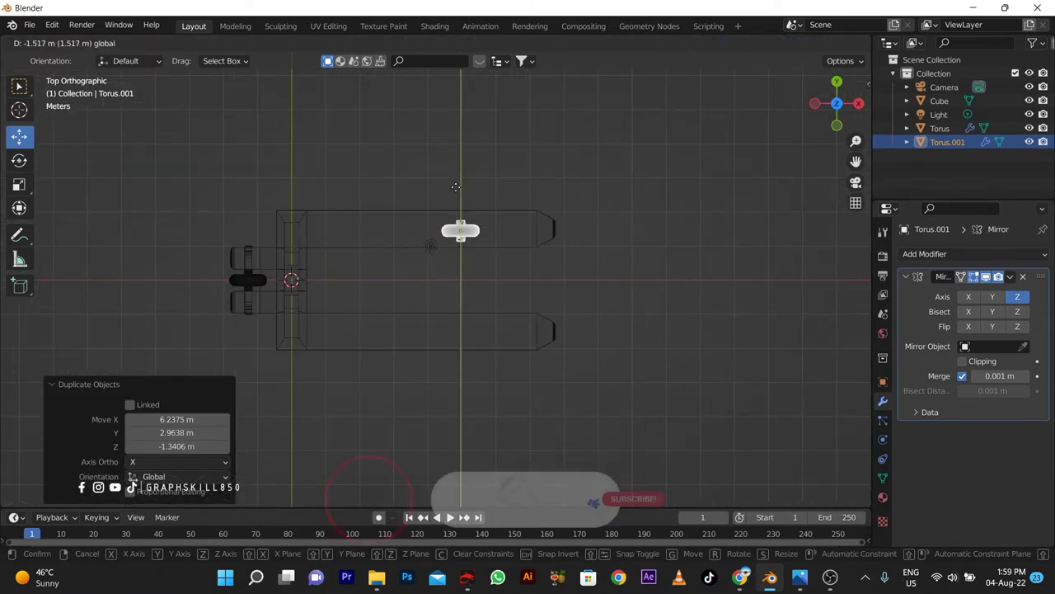
click(457, 208)
click(459, 236)
key(g)
key(x)
click(520, 206)
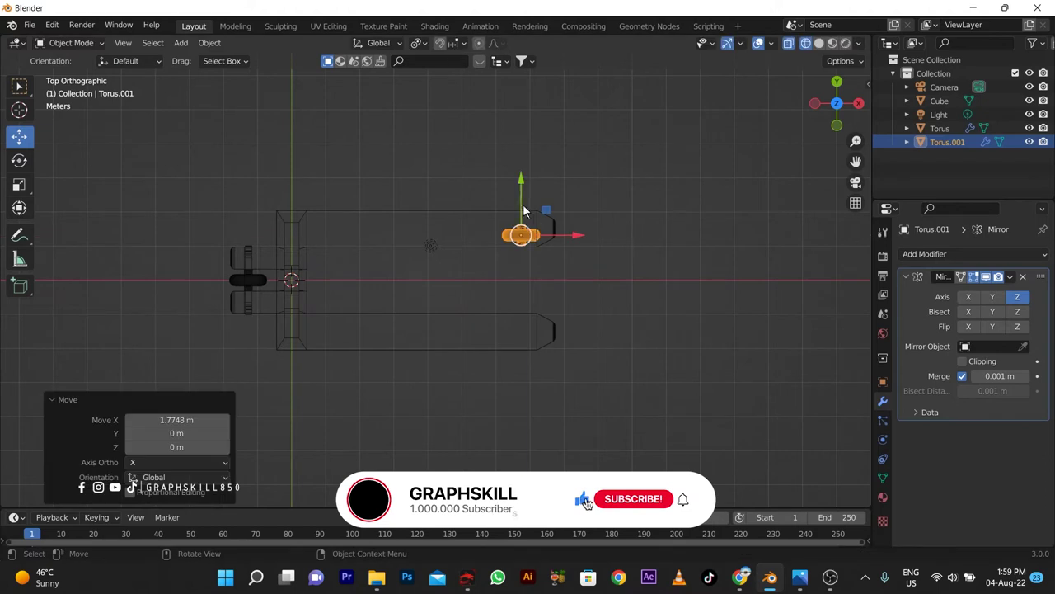
key(g)
key(y)
click(515, 198)
key(g)
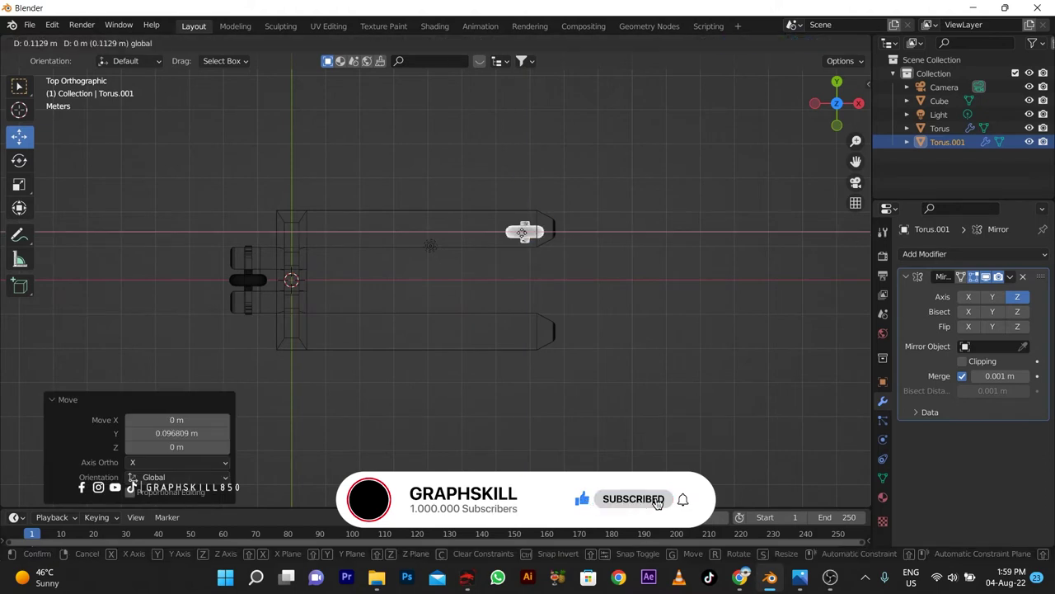
key(Escape)
Duplicate the wheel as Torus.002, moved 3 m along Y under the other fork
key(shift+d)
key(y)
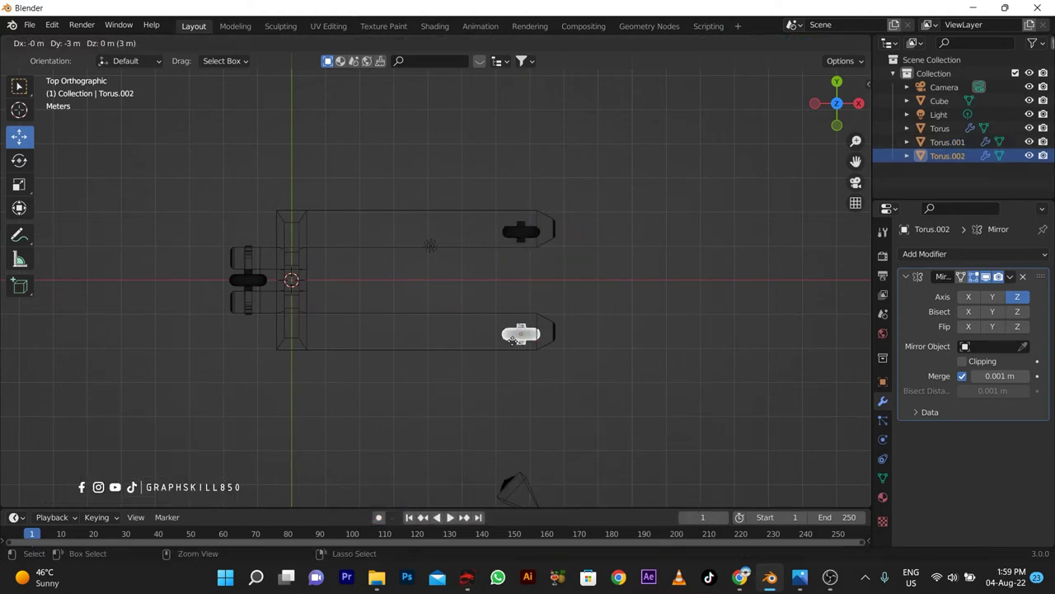
click(513, 338)
mouse_move(513, 338)
middle_down()
mouse_move(552, 285)
mouse_move(477, 398)
mouse_move(464, 351)
middle_up()
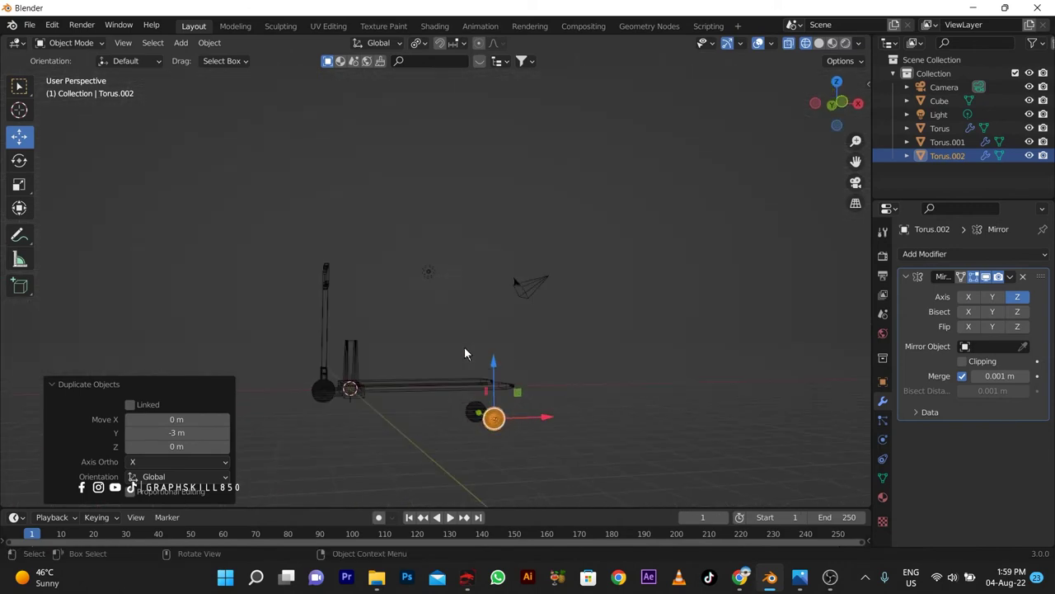
key(KP_1)
mouse_move(488, 431)
shift+middle_down()
mouse_move(595, 262)
mouse_move(635, 261)
shift+middle_up()
In front view, raise both copied wheels along Z up to fork height
shift+click(601, 311)
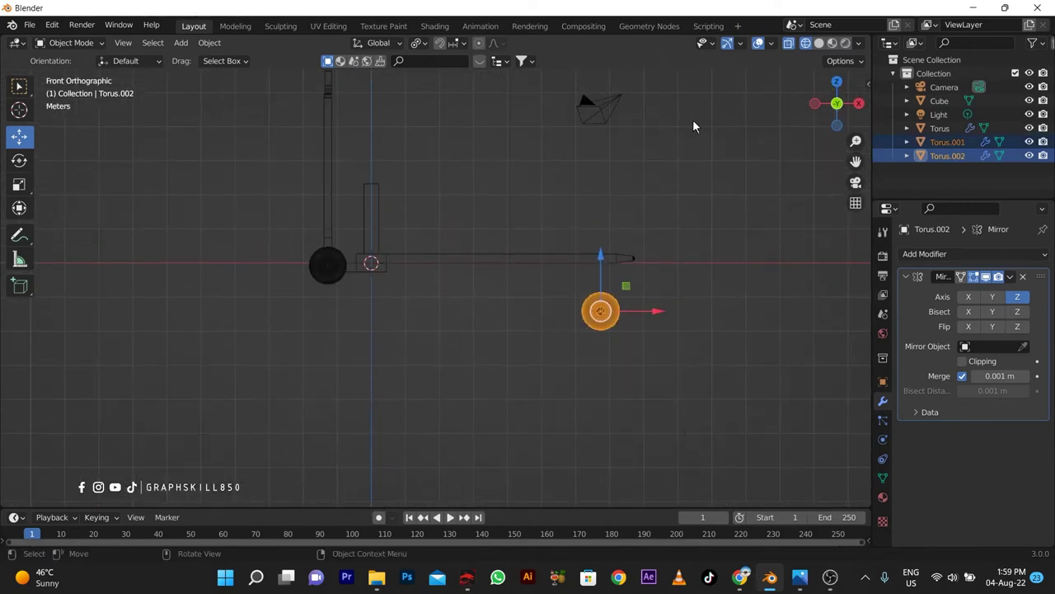
drag(738, 420, 487, 268)
key(g)
key(z)
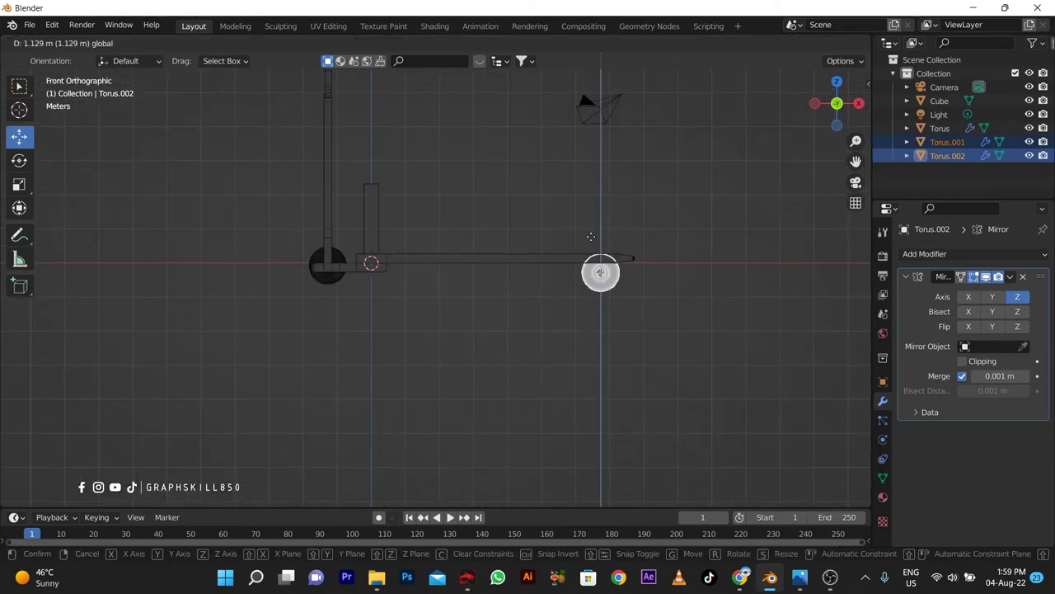
click(589, 239)
Switch the viewport to Material Preview shading
mouse_move(602, 249)
middle_down()
mouse_move(592, 313)
mouse_move(487, 350)
middle_up()
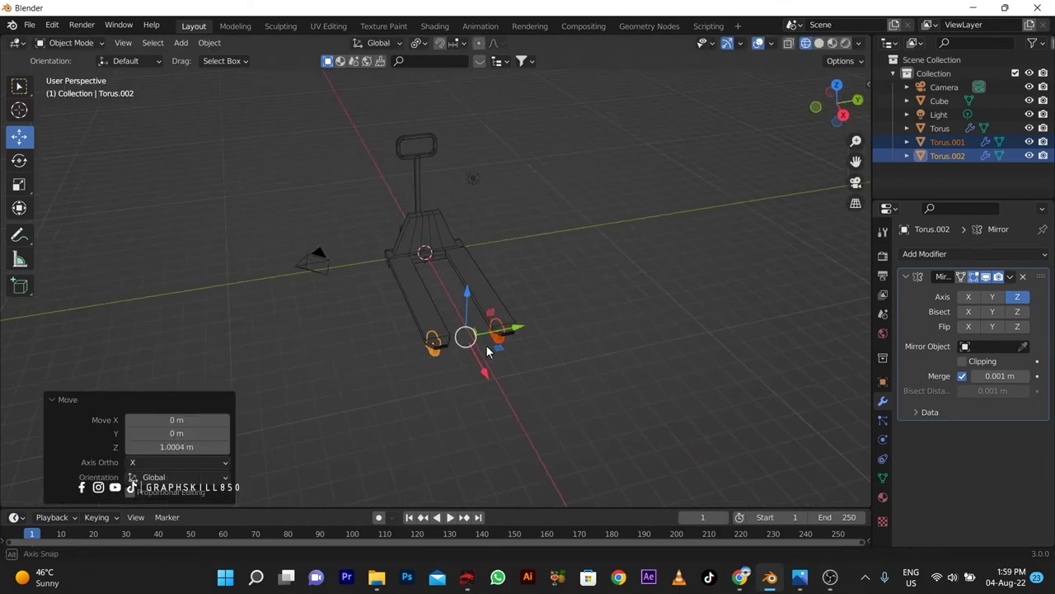
key(Tab)
click(819, 43)
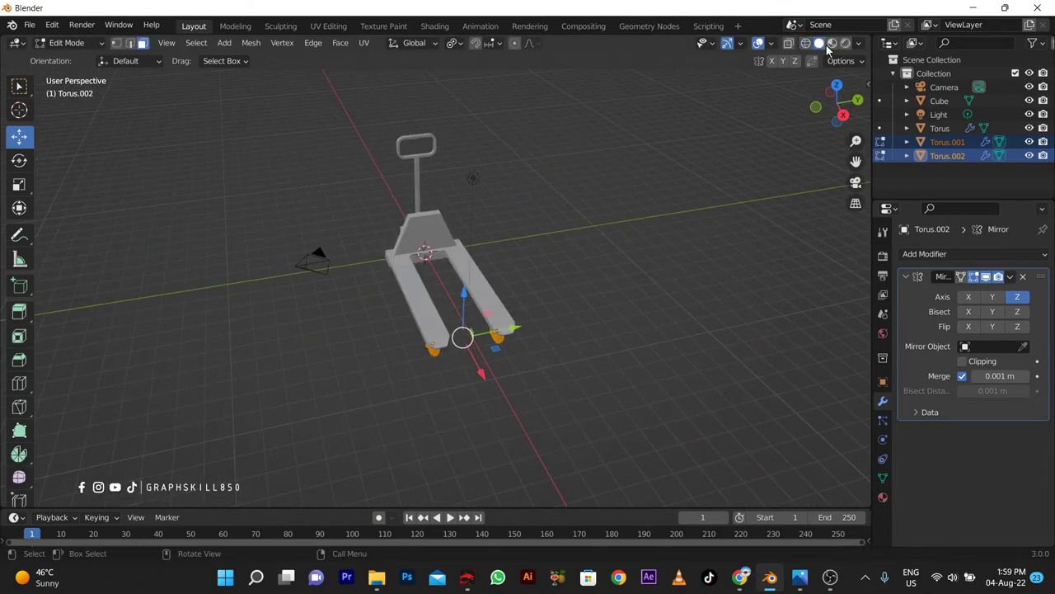
click(832, 43)
mouse_move(463, 338)
middle_down()
mouse_move(528, 337)
mouse_move(556, 302)
mouse_move(500, 349)
mouse_move(527, 363)
middle_up()
Deselect the wheels, check both from a low angle, and open the Add > Mesh menu
key(Tab)
click(575, 408)
key(Tab)
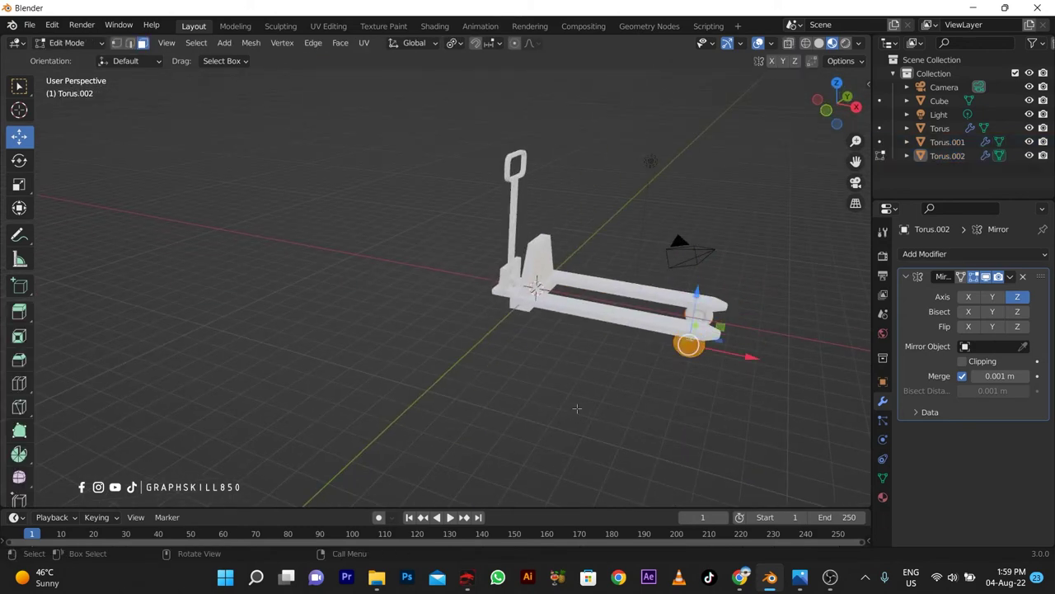
key(Tab)
middle_drag(578, 408, 496, 389)
scroll(424, 302, up, 4)
mouse_move(424, 302)
middle_down()
mouse_move(526, 371)
mouse_move(488, 411)
middle_up()
key(shift+a)
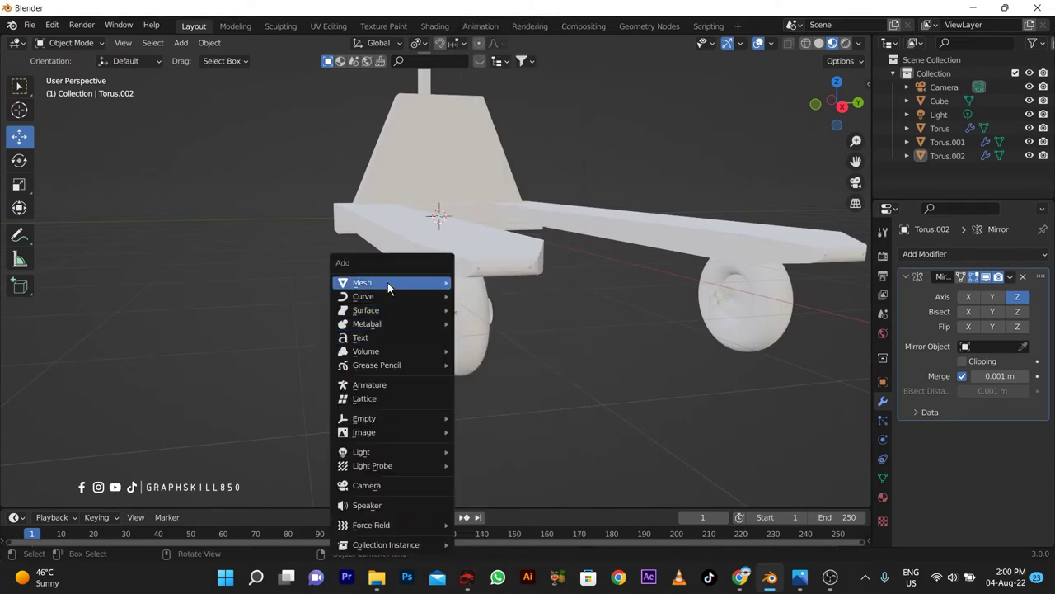
mouse_move(394, 282)
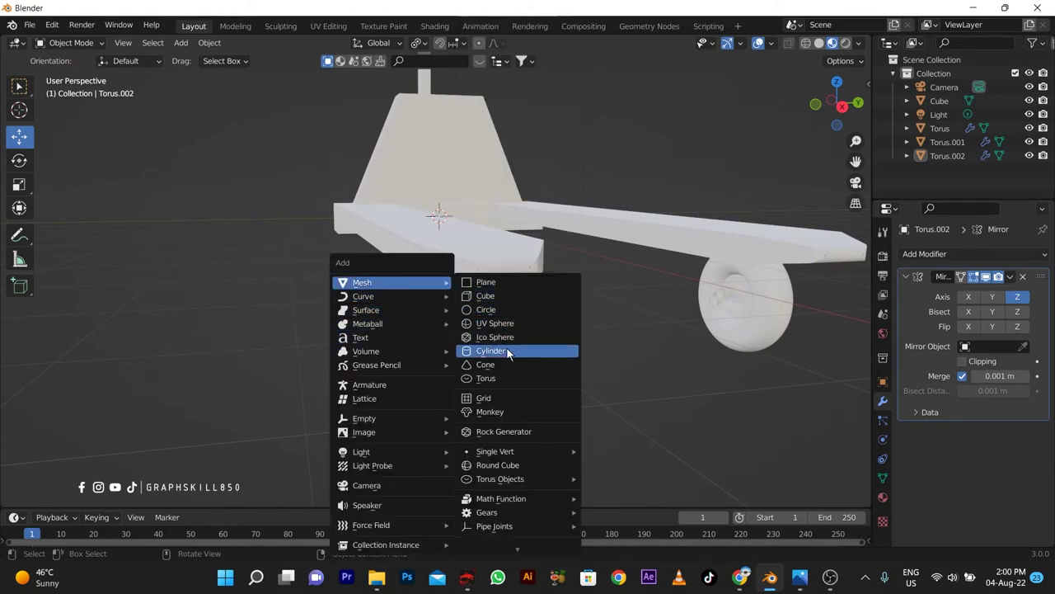
Add a new cube, Cube.001, near the fork ends
click(499, 296)
scroll(437, 256, down, 5)
mouse_move(533, 297)
middle_down()
mouse_move(437, 256)
mouse_move(511, 272)
middle_up()
drag(528, 262, 671, 366)
scroll(558, 343, up, 5)
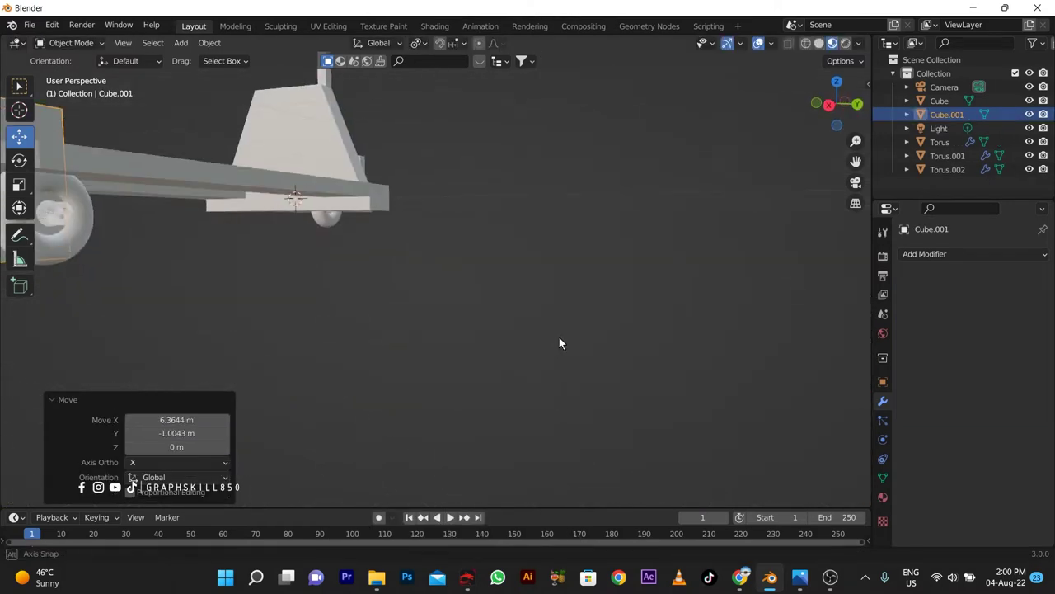
mouse_move(559, 343)
middle_down()
mouse_move(632, 349)
mouse_move(460, 362)
middle_up()
scroll(632, 349, down, 3)
Scale the cube thin on X, long on Y and flat on Z into a bar
key(s)
key(x)
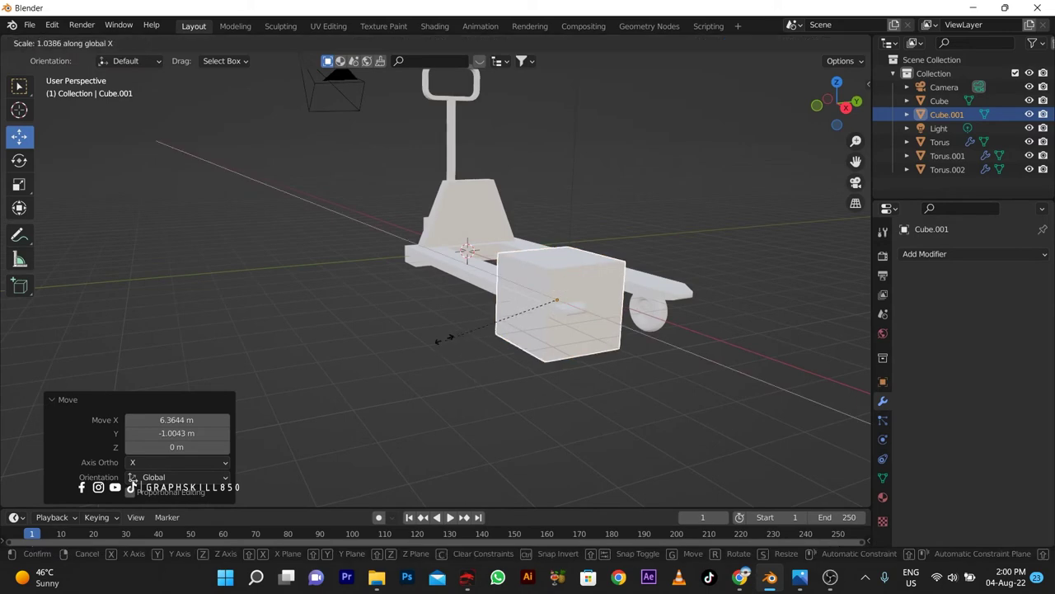
click(592, 365)
key(s)
key(y)
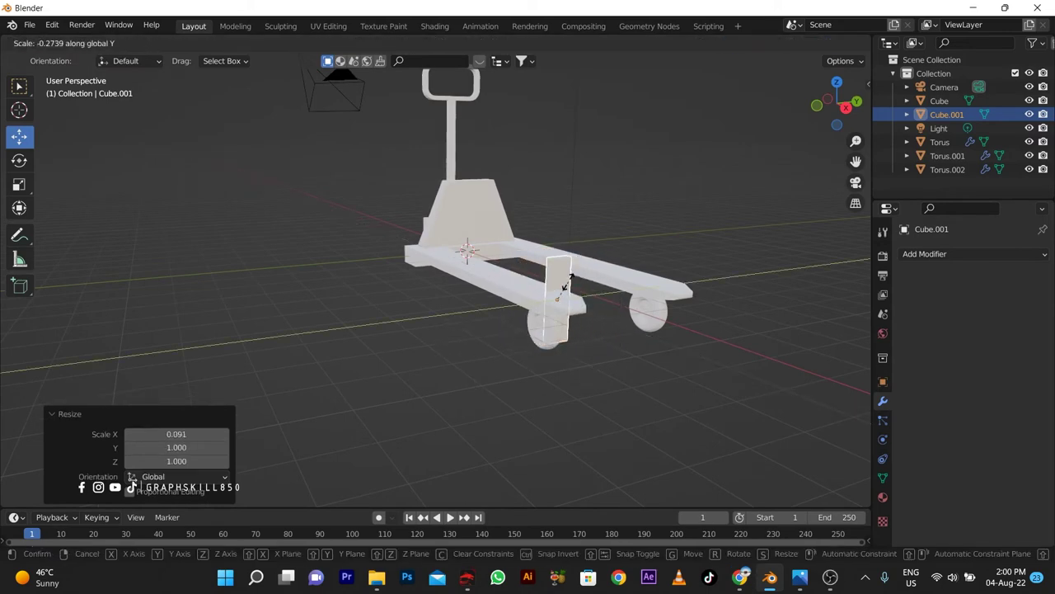
key(super)
click(512, 287)
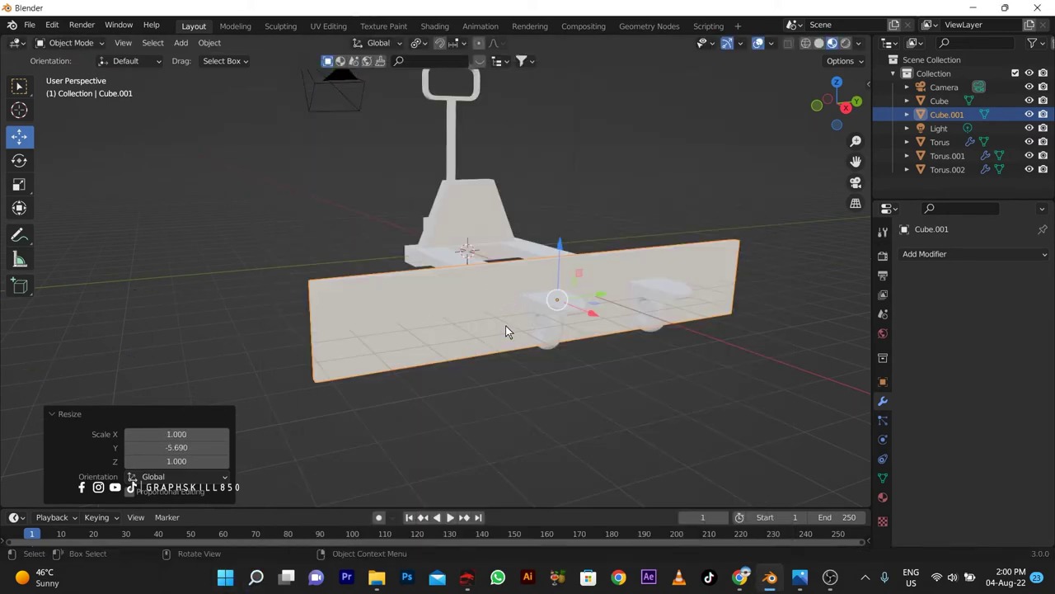
key(s)
key(z)
click(569, 314)
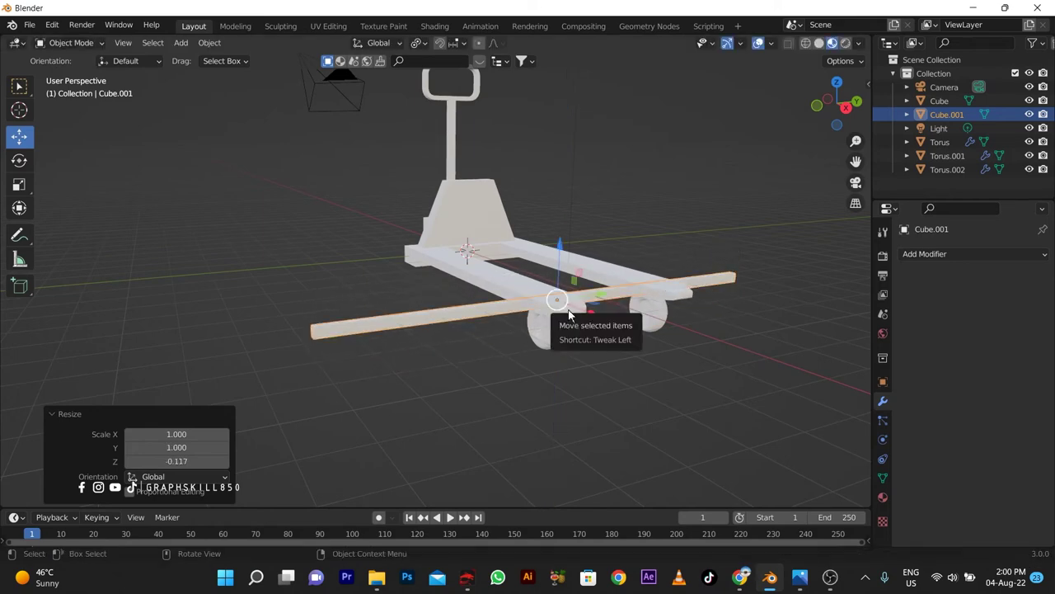
Shorten the bar along Y to the width of one wheel
key(s)
key(y)
click(491, 356)
key(s)
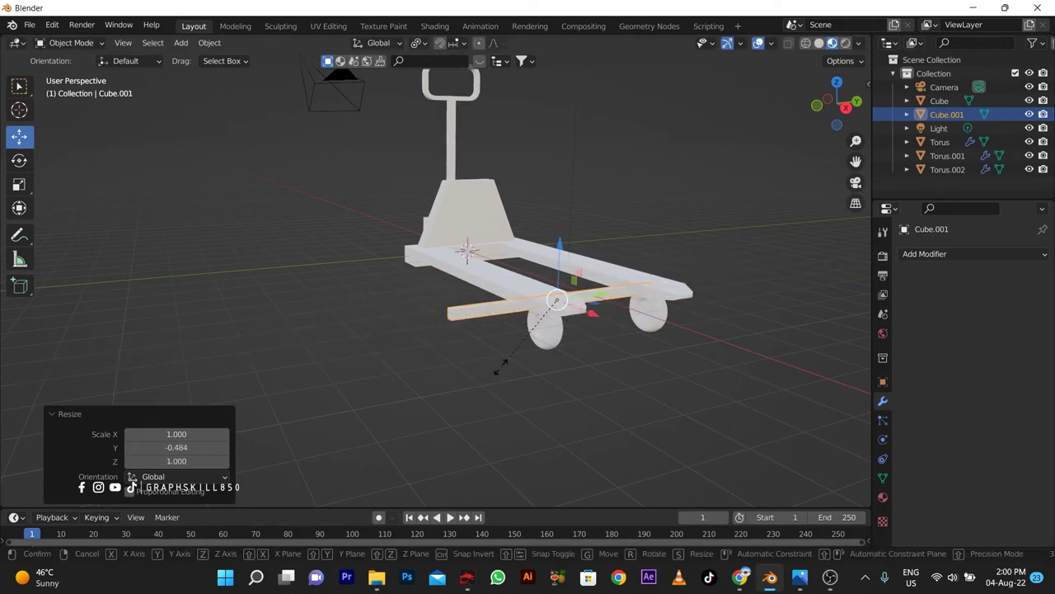
key(y)
click(535, 338)
Switch to a see-through wireframe top view of the whole pallet jack
key(KP_7)
scroll(719, 368, up, 5)
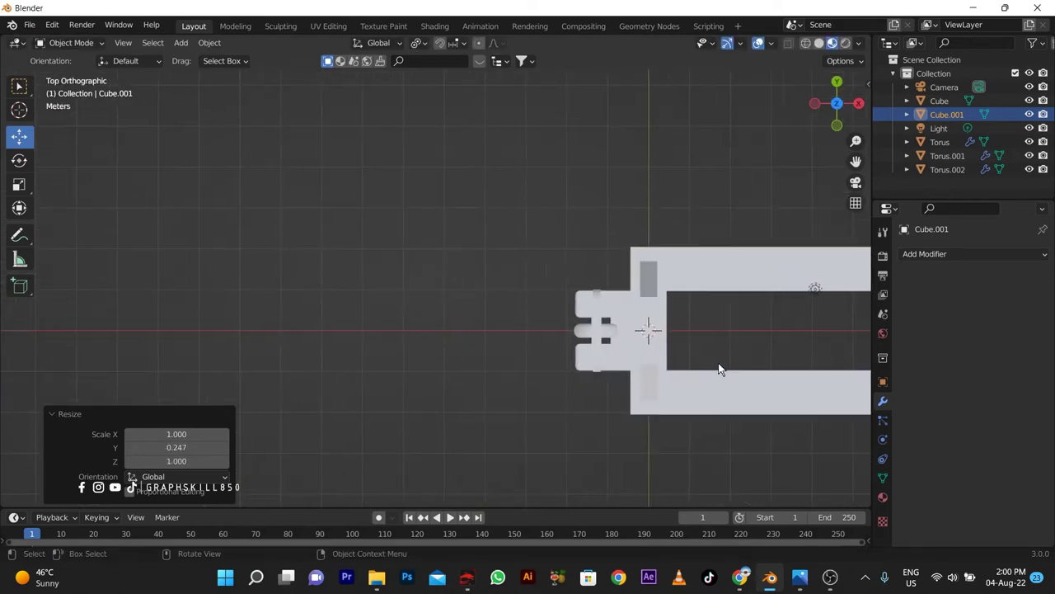
shift+middle_drag(719, 369, 420, 340)
key(shift+z)
scroll(574, 384, up, 4)
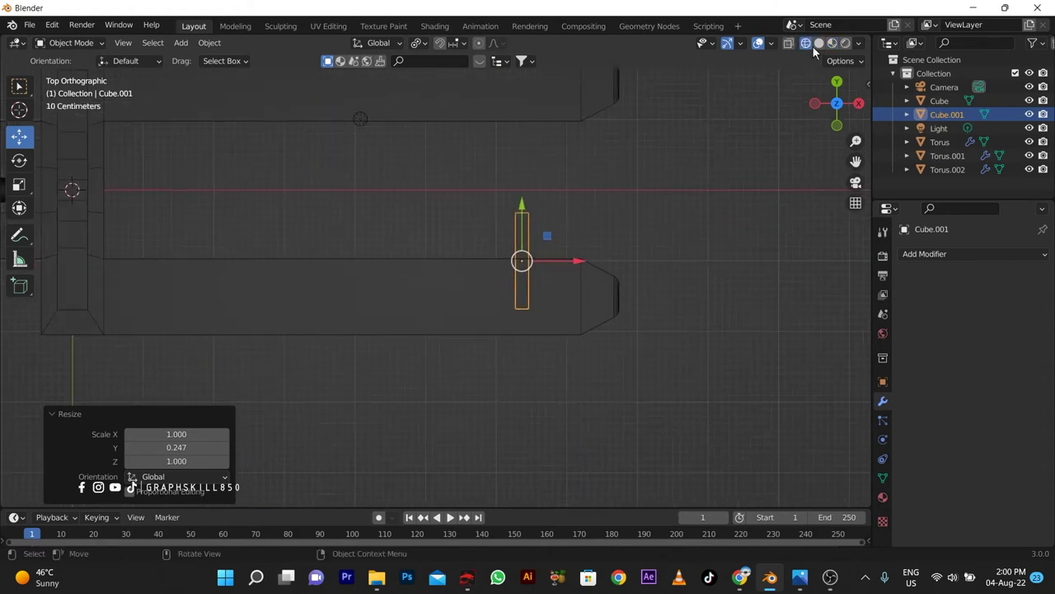
key(alt+z)
scroll(569, 214, up, 2)
Move the bar along X and Y to center it through the wheel hub
key(g)
key(x)
click(594, 219)
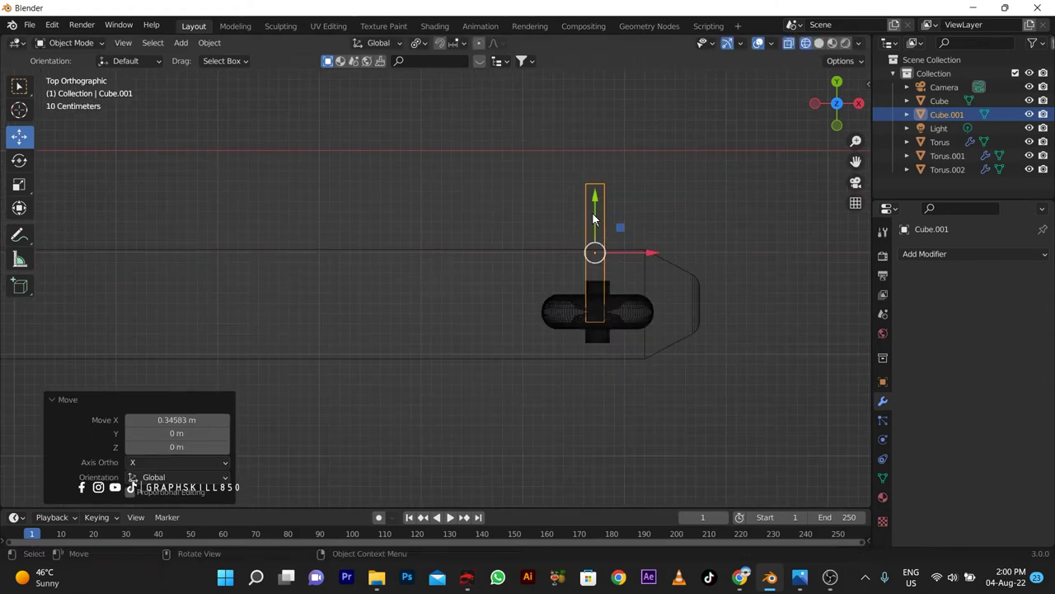
key(g)
key(y)
click(593, 278)
key(g)
key(x)
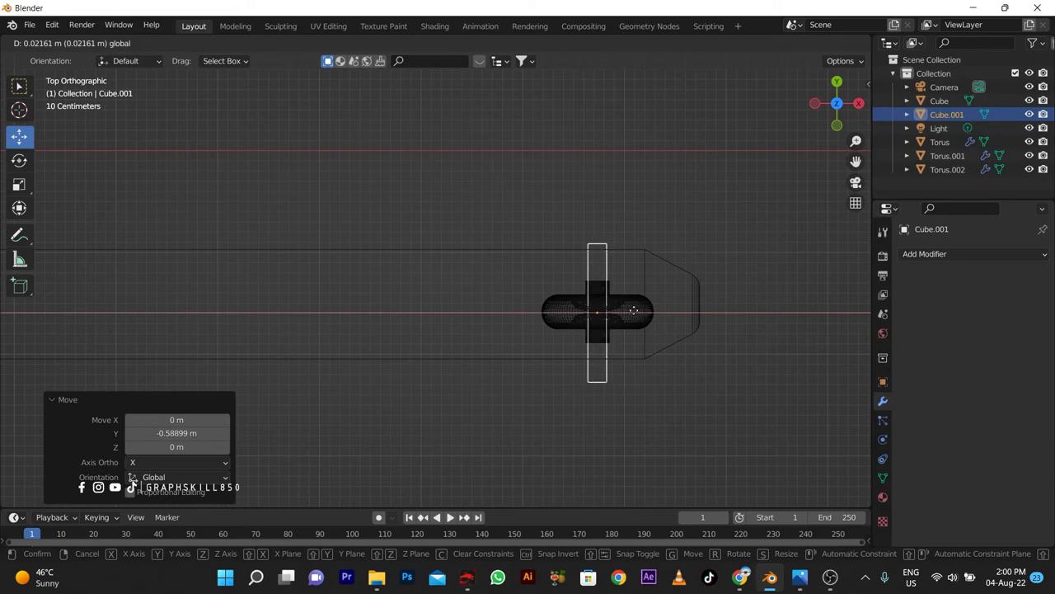
click(633, 310)
mouse_move(633, 310)
middle_down()
mouse_move(524, 332)
mouse_move(528, 297)
middle_up()
Add a loop cut to the bar and adjust the block vertically in front view
key(Tab)
key(ctrl+r)
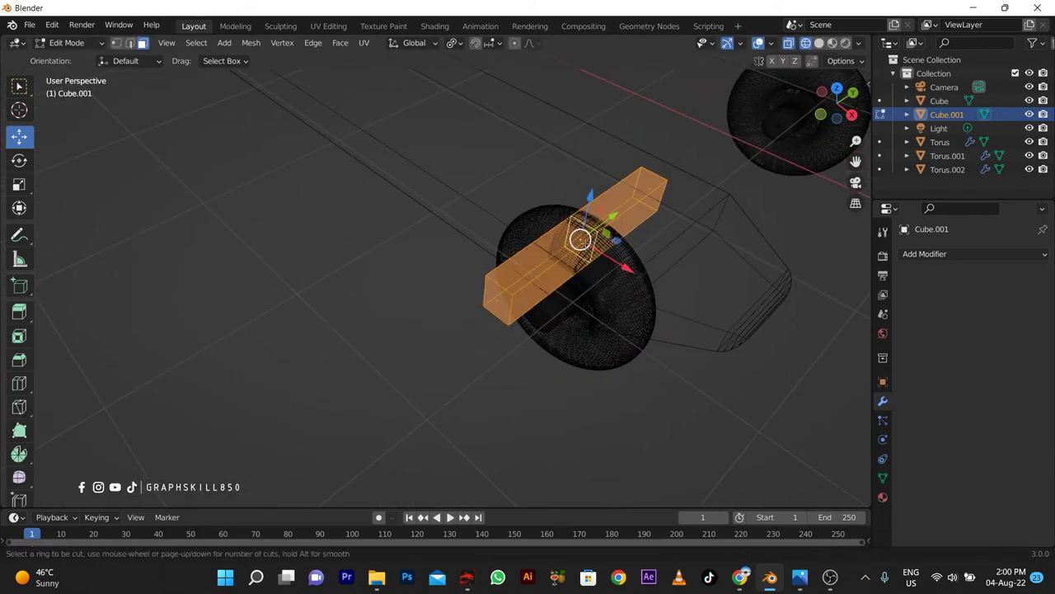
click(580, 239)
click(511, 284)
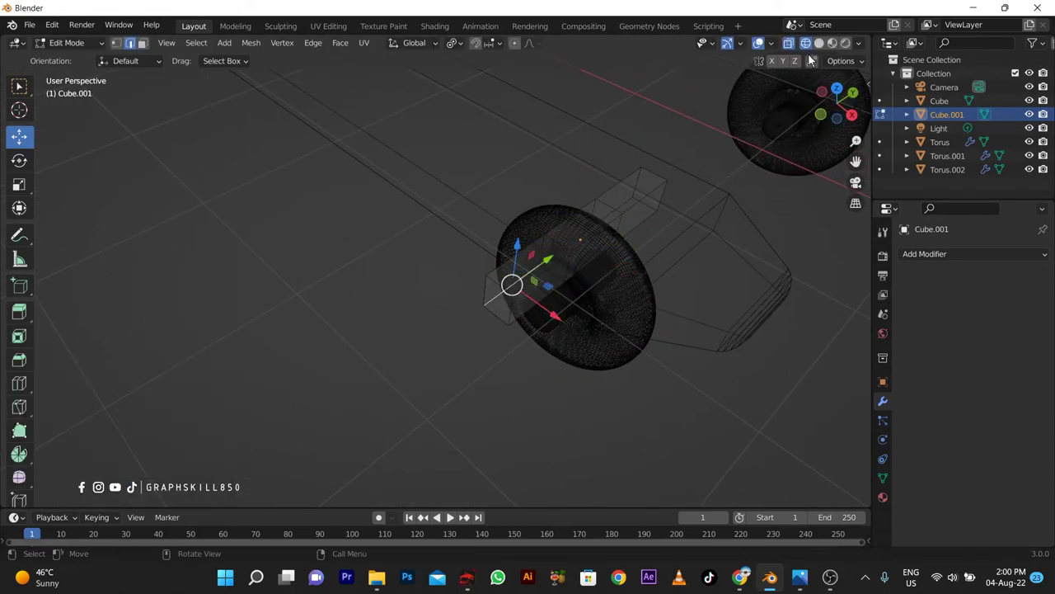
mouse_move(604, 419)
middle_down()
mouse_move(547, 436)
mouse_move(533, 288)
mouse_move(566, 313)
middle_up()
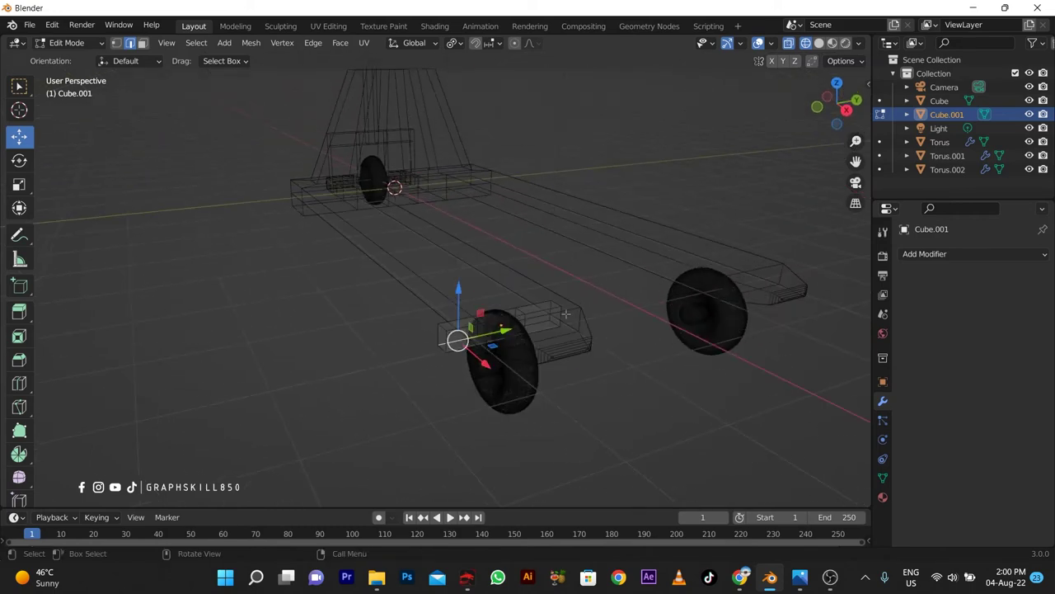
key(KP_1)
mouse_move(608, 260)
mouse_down()
mouse_move(607, 229)
mouse_move(629, 278)
mouse_up()
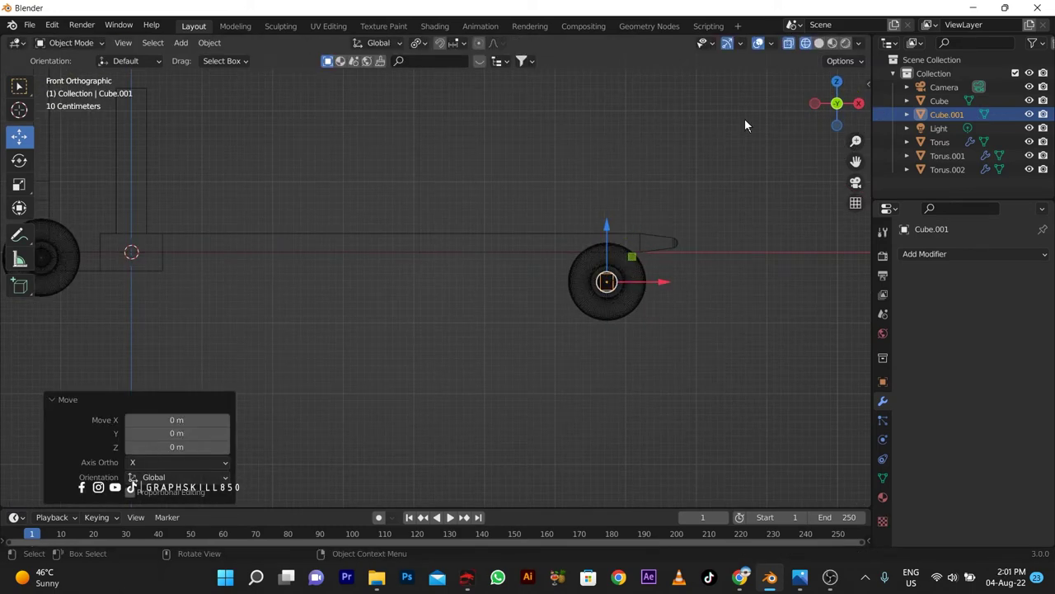
In solid shading, select the wheel-mount block and enter Edit Mode on it
click(819, 43)
mouse_move(626, 248)
middle_down()
mouse_move(567, 290)
mouse_move(518, 379)
middle_up()
click(514, 363)
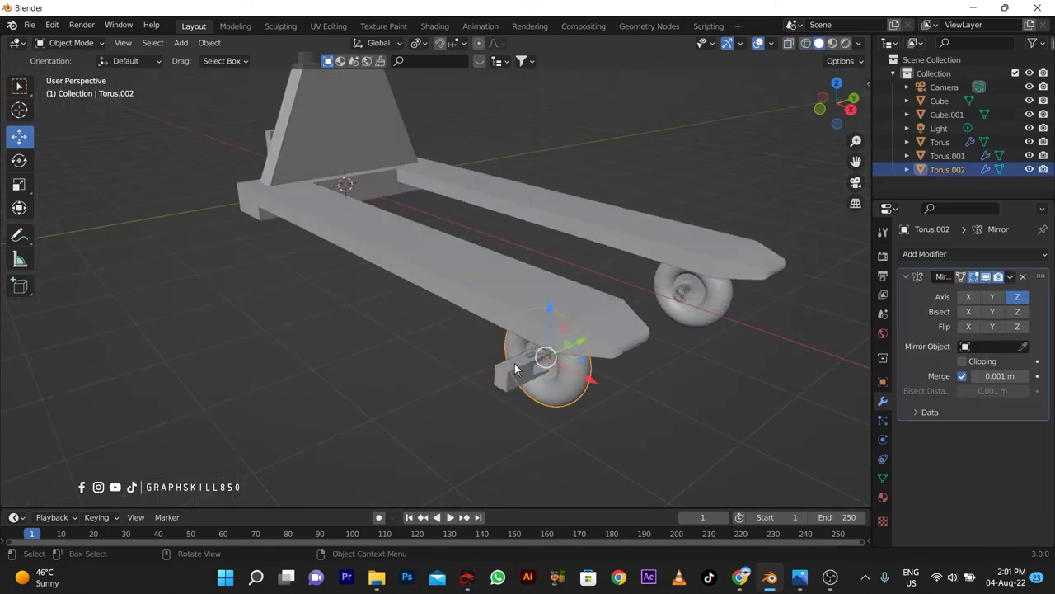
click(502, 370)
key(Tab)
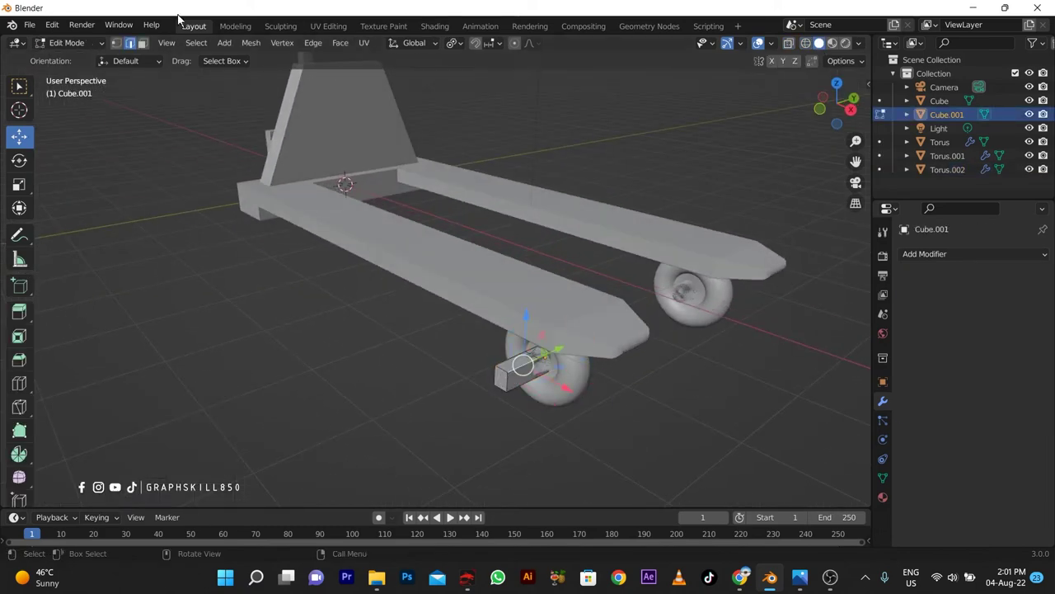
middle_drag(495, 371, 435, 398)
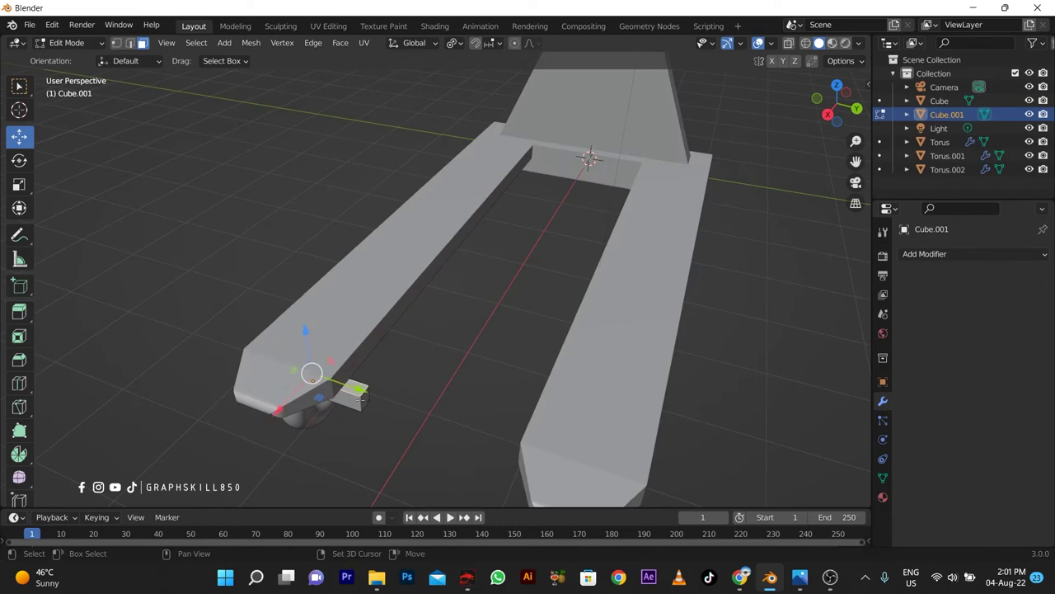
middle_drag(360, 398, 428, 363)
Extrude the mount's face, scale it down and shift it along Y into a tapered bracket
key(e)
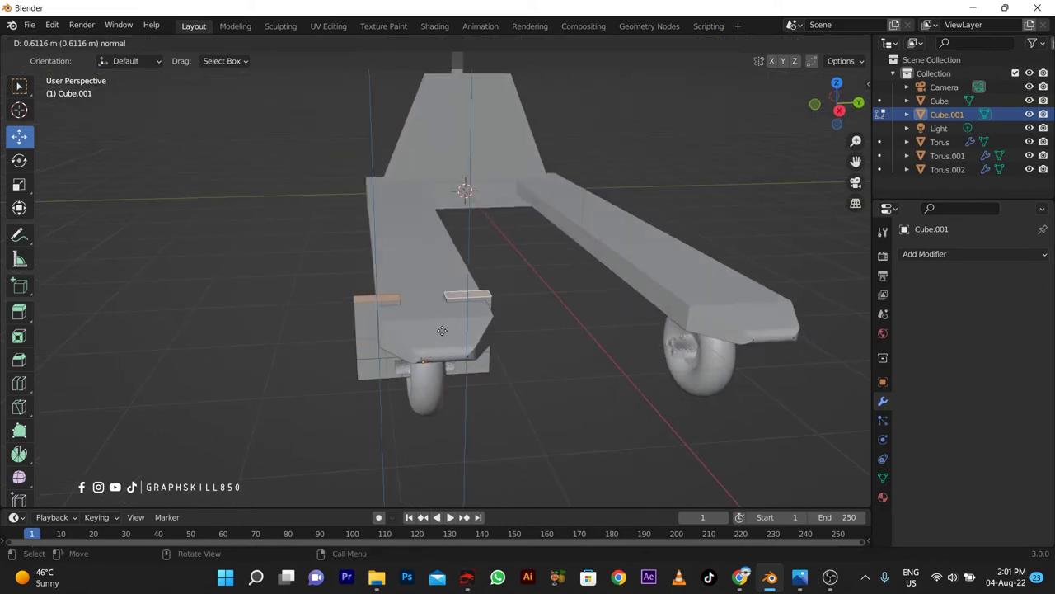
click(442, 330)
scroll(421, 314, up, 2)
key(s)
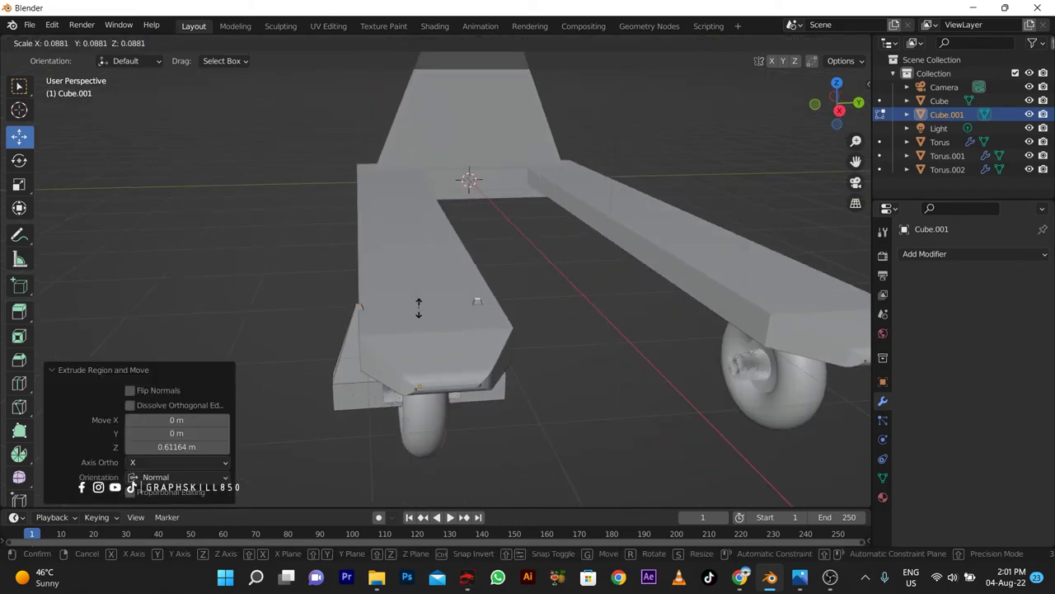
click(418, 308)
mouse_move(458, 301)
mouse_down()
mouse_move(467, 296)
mouse_move(442, 316)
mouse_up()
key(Tab)
In side view, select the wheel with its bracket and move them along Y
key(KP_1)
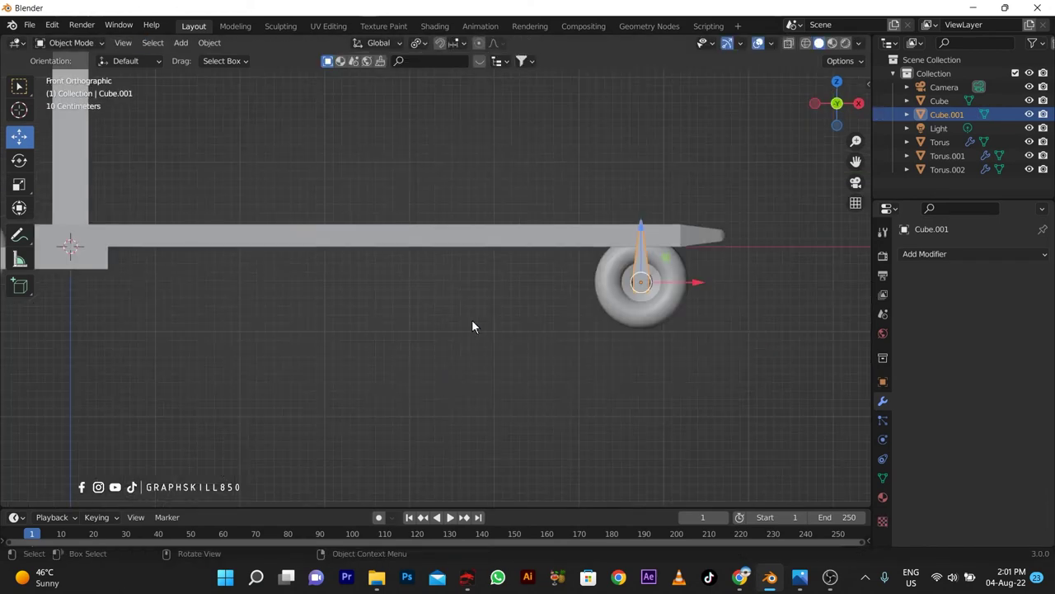
key(KP_3)
drag(471, 358, 344, 272)
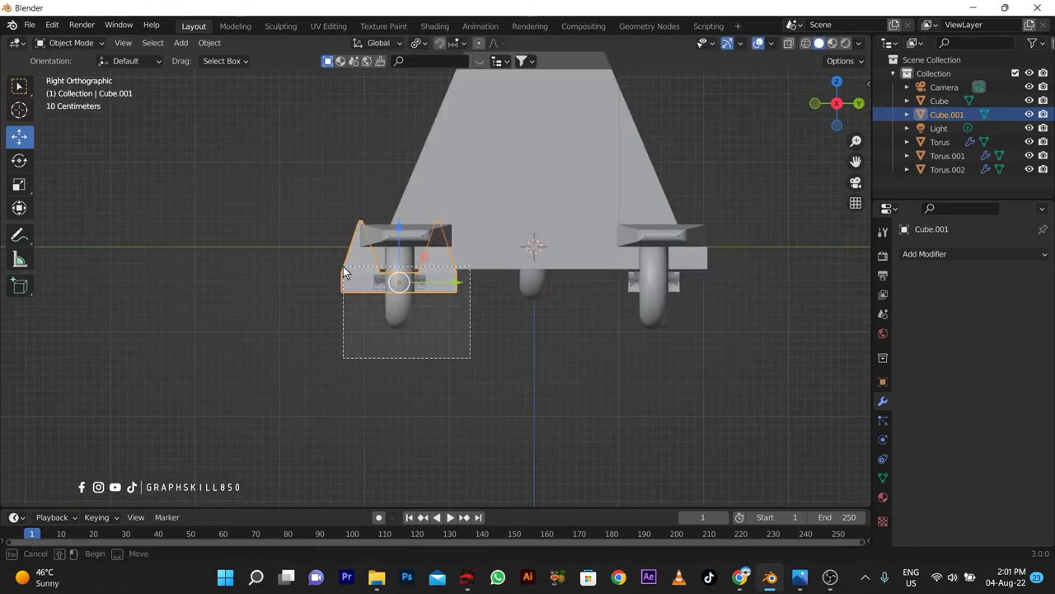
shift+click(432, 285)
key(g)
click(445, 281)
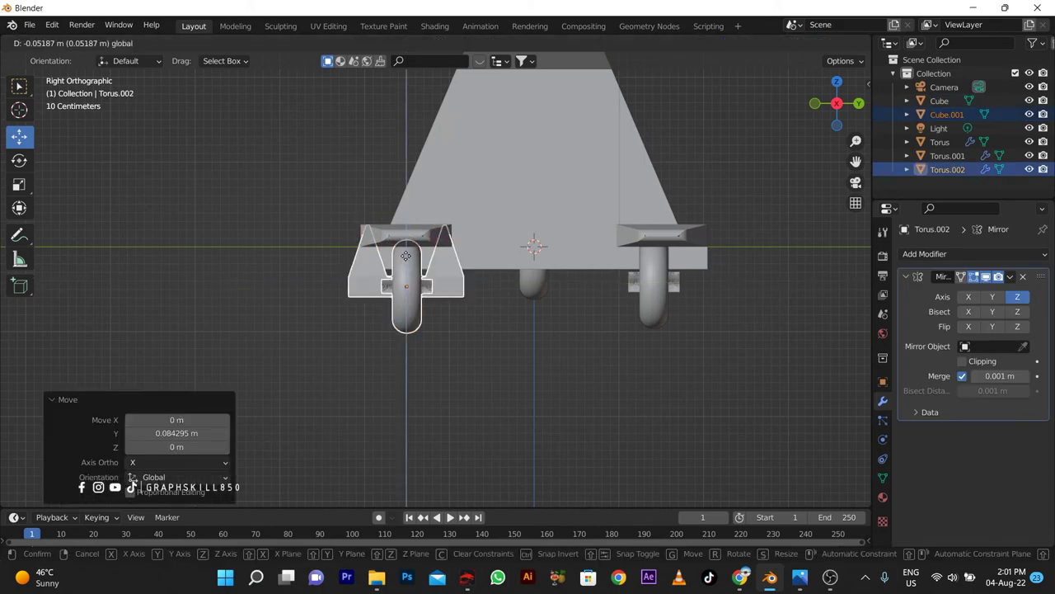
Delete the old right-hand wheel and copy the wheel and bracket under the other fork
click(643, 308)
key(Delete)
drag(491, 328, 370, 296)
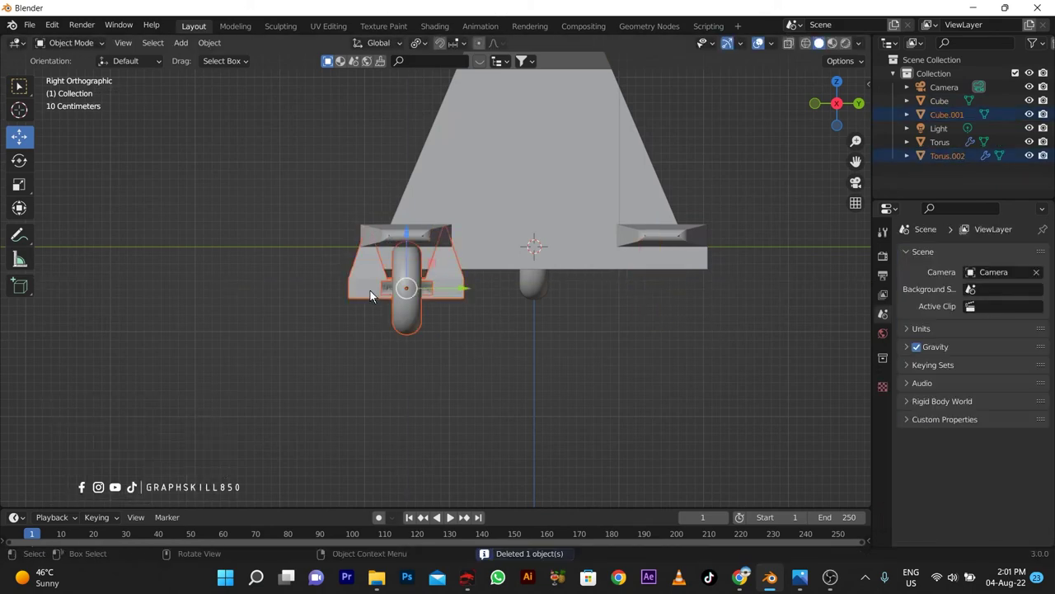
key(shift+d)
click(645, 317)
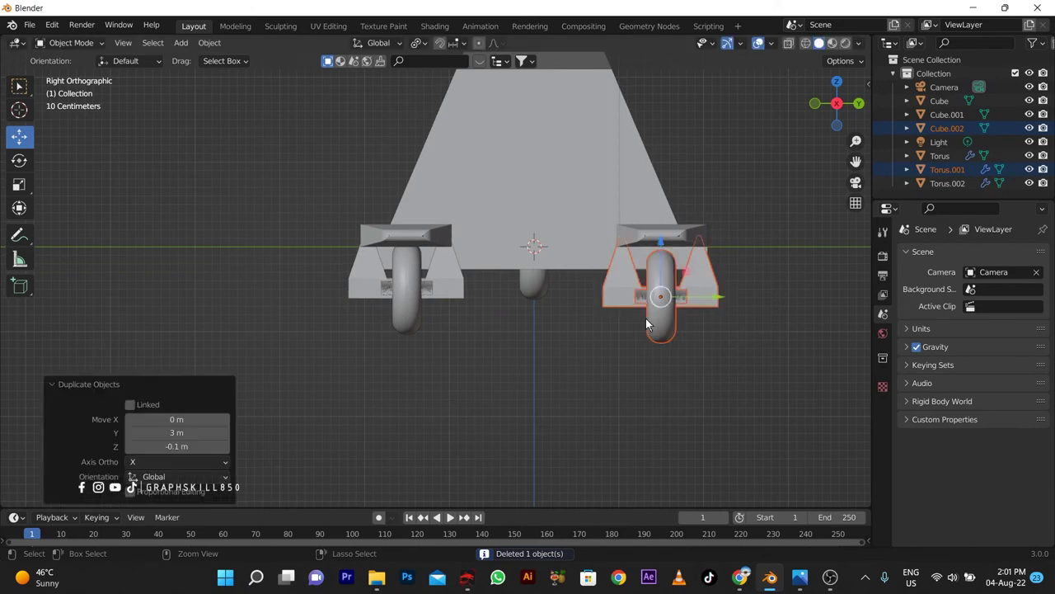
mouse_move(646, 317)
middle_down()
mouse_move(516, 387)
mouse_move(433, 352)
mouse_move(426, 377)
mouse_move(518, 394)
mouse_move(666, 377)
mouse_move(623, 349)
mouse_move(581, 368)
mouse_move(557, 304)
middle_up()
click(371, 348)
click(557, 304)
Switch to Material Preview and give the body an orange base colour (H 0.064, S 1.0, V 0.8)
click(831, 44)
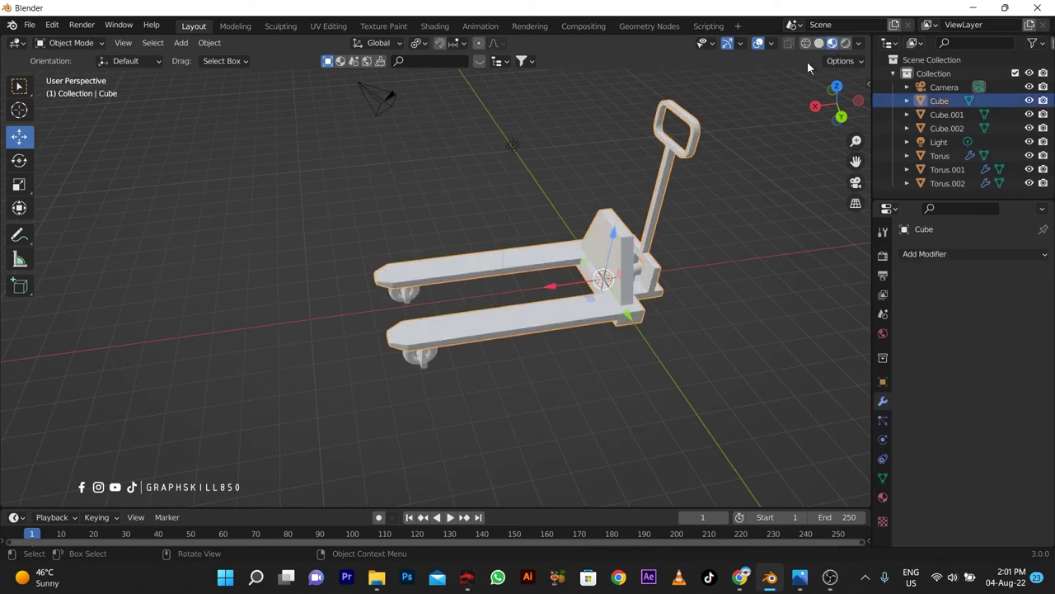
click(883, 498)
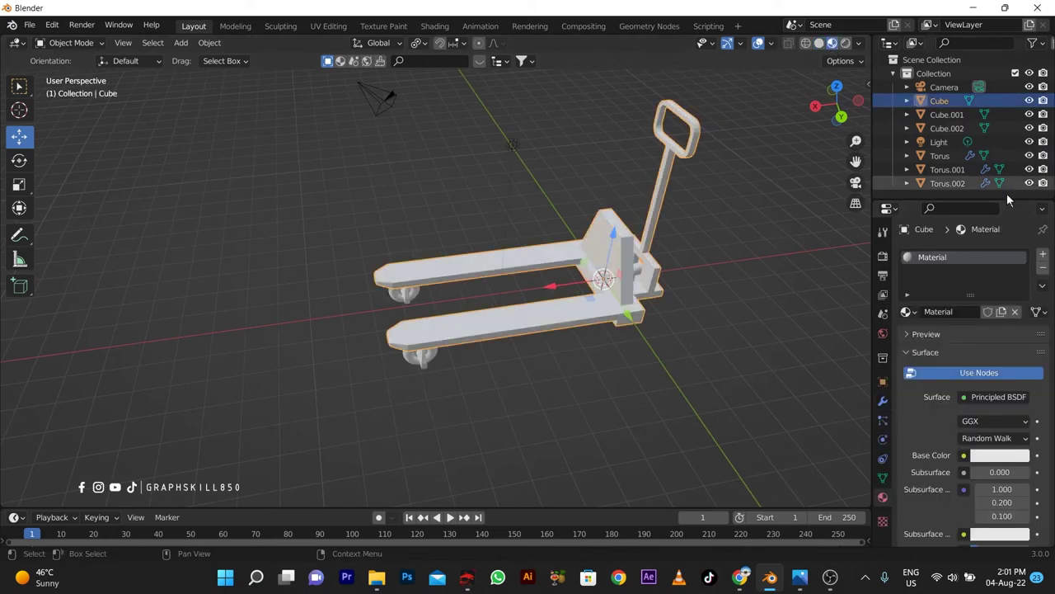
click(994, 455)
key(ctrl+v)
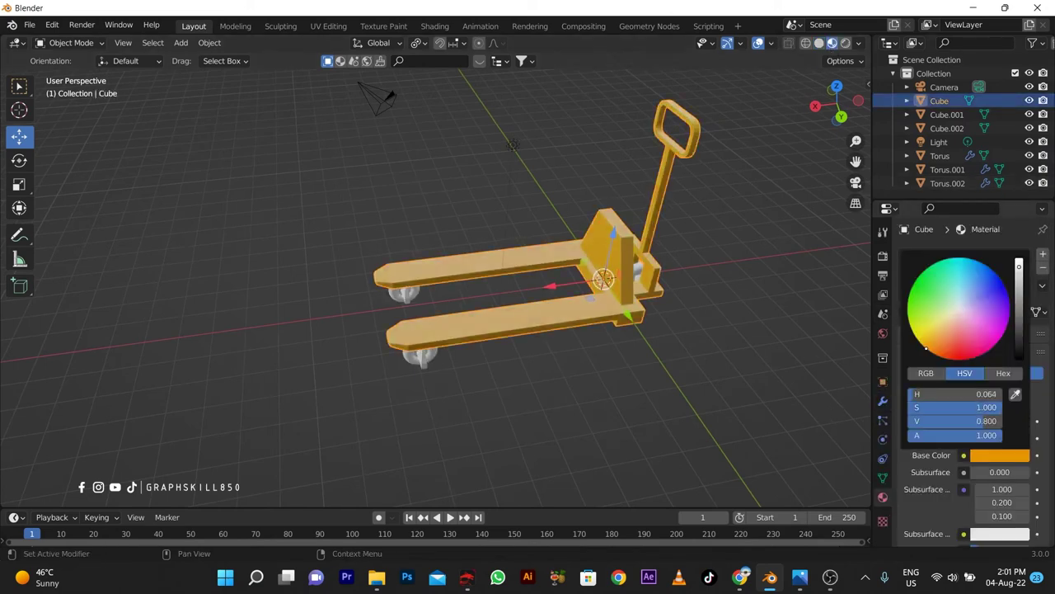
Shade the body smooth and enable Auto Smooth at 30° in its mesh data
middle_drag(841, 382, 615, 271)
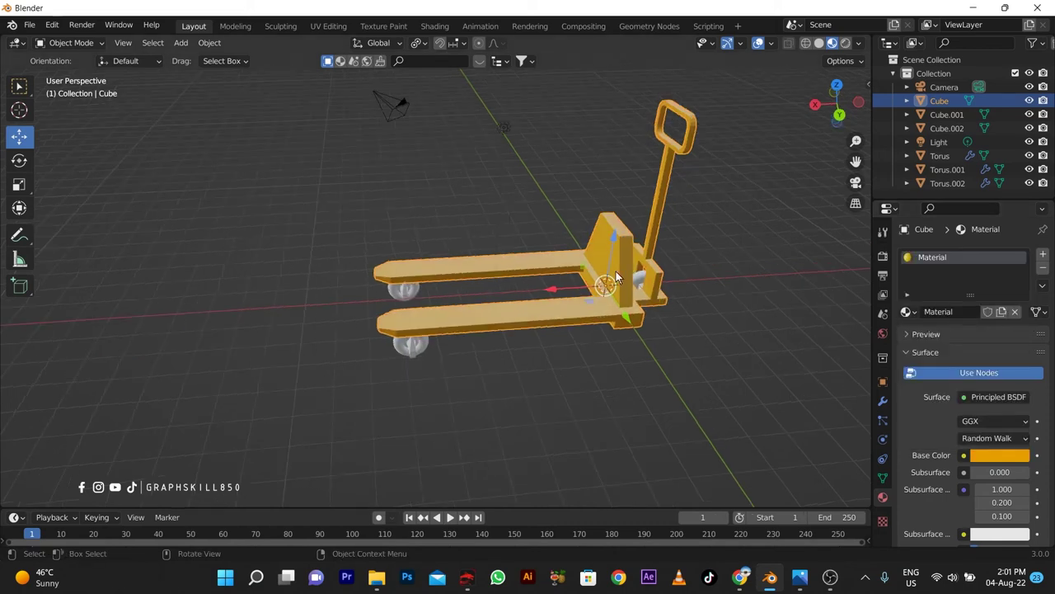
right_click(612, 273)
click(581, 176)
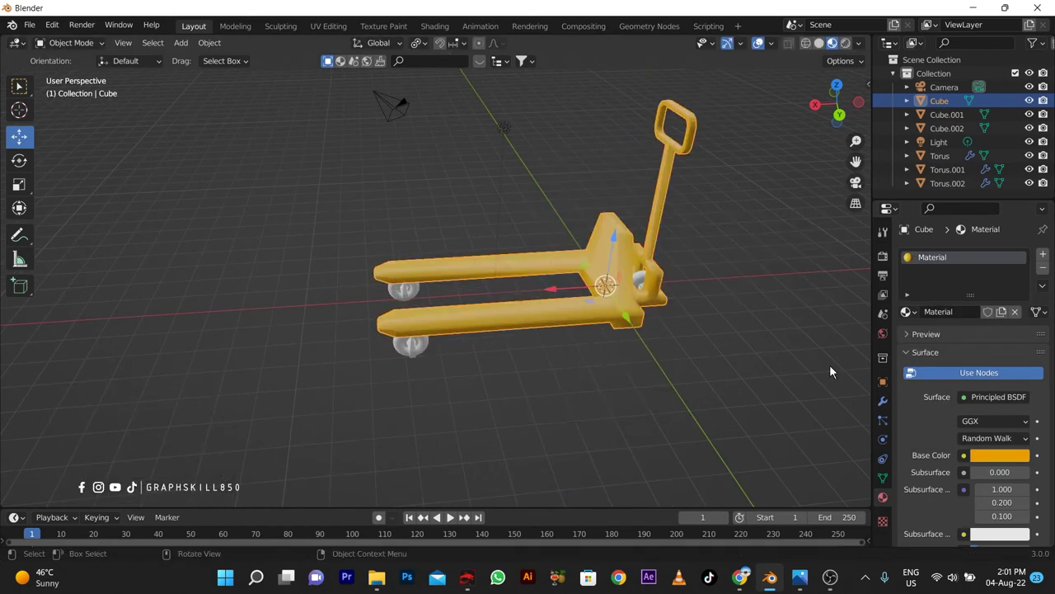
click(883, 476)
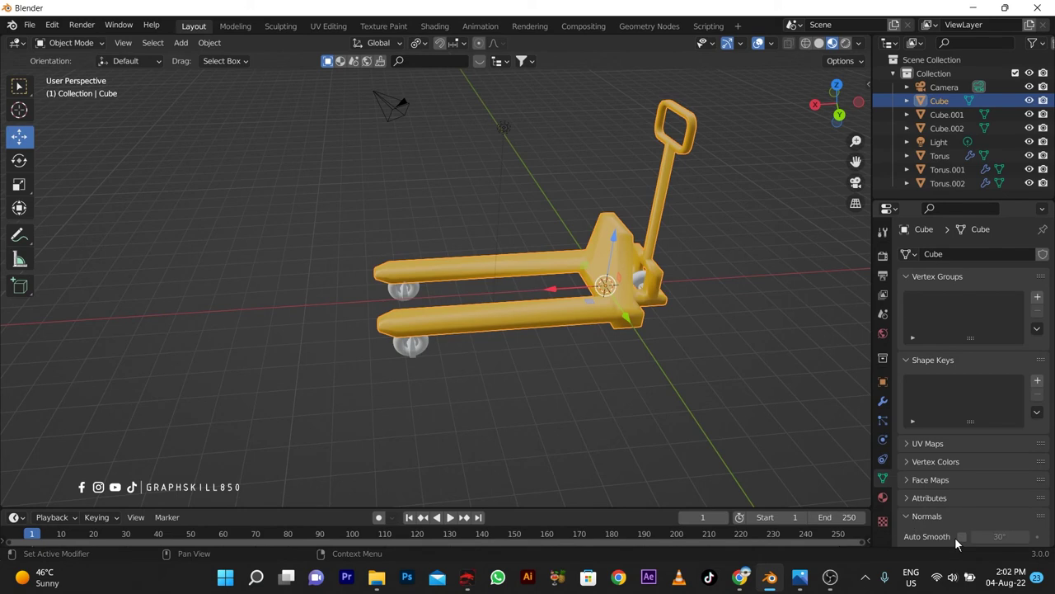
click(961, 536)
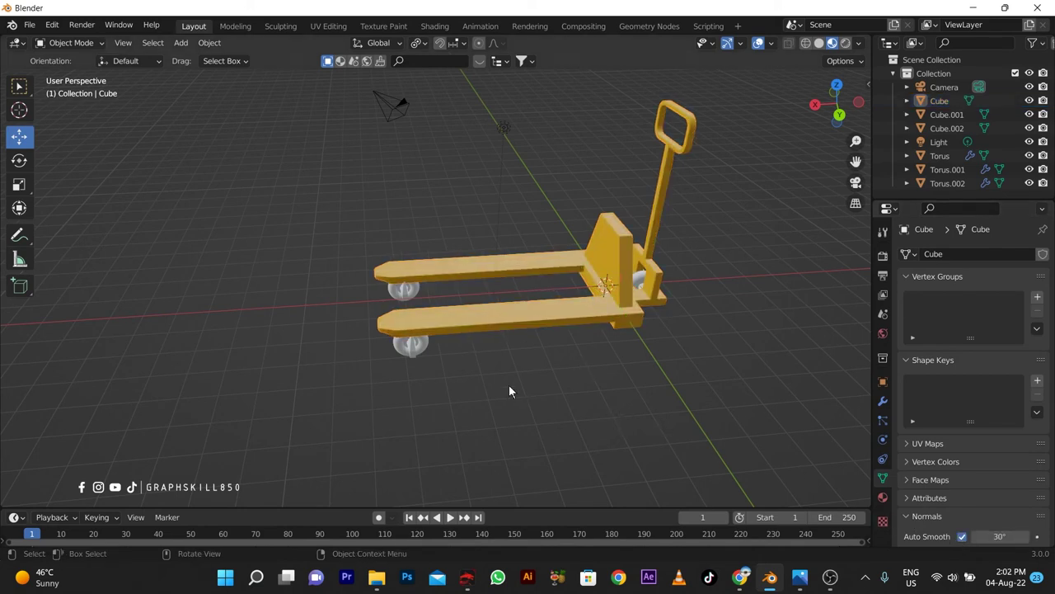
mouse_move(508, 390)
middle_down()
mouse_move(535, 392)
mouse_move(501, 406)
mouse_move(537, 386)
mouse_move(564, 389)
mouse_move(510, 391)
mouse_move(523, 338)
mouse_move(552, 320)
middle_up()
Give the rear wheel Torus.001 a new material with a black base colour
scroll(523, 338, up, 3)
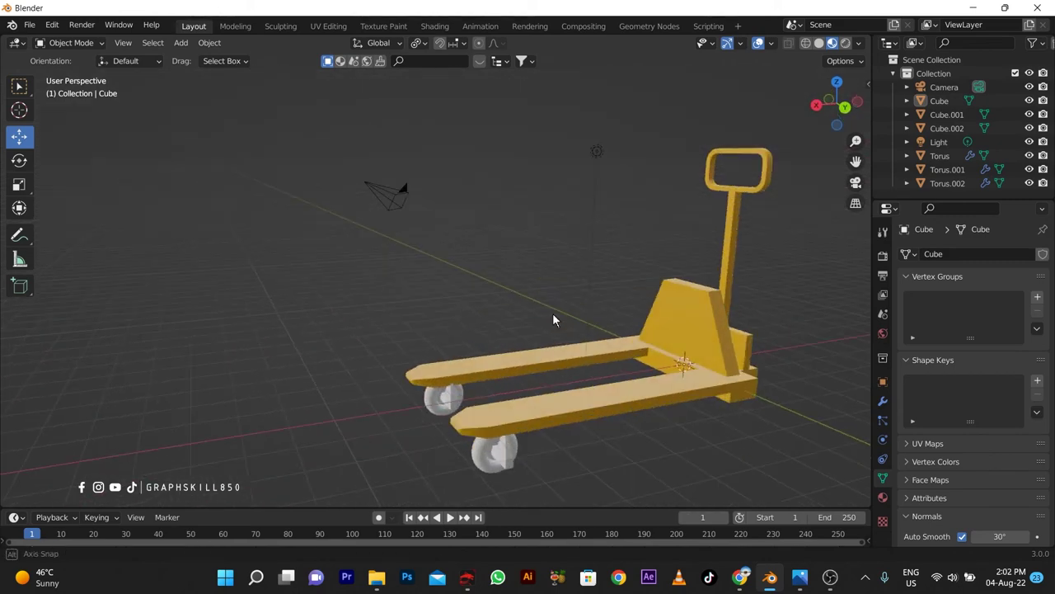
click(882, 496)
click(971, 311)
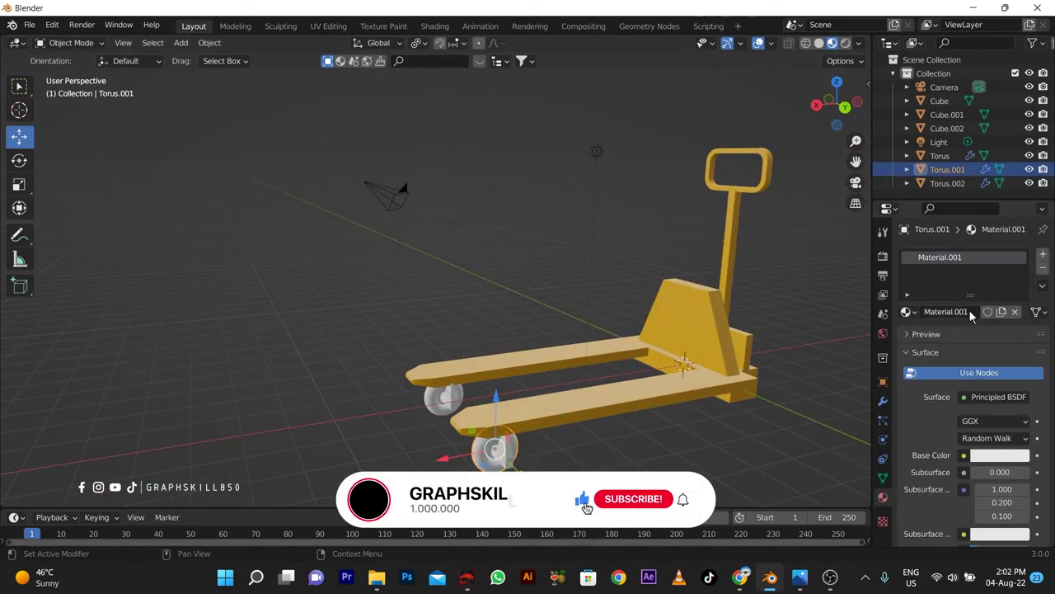
click(994, 455)
drag(1025, 308, 1019, 338)
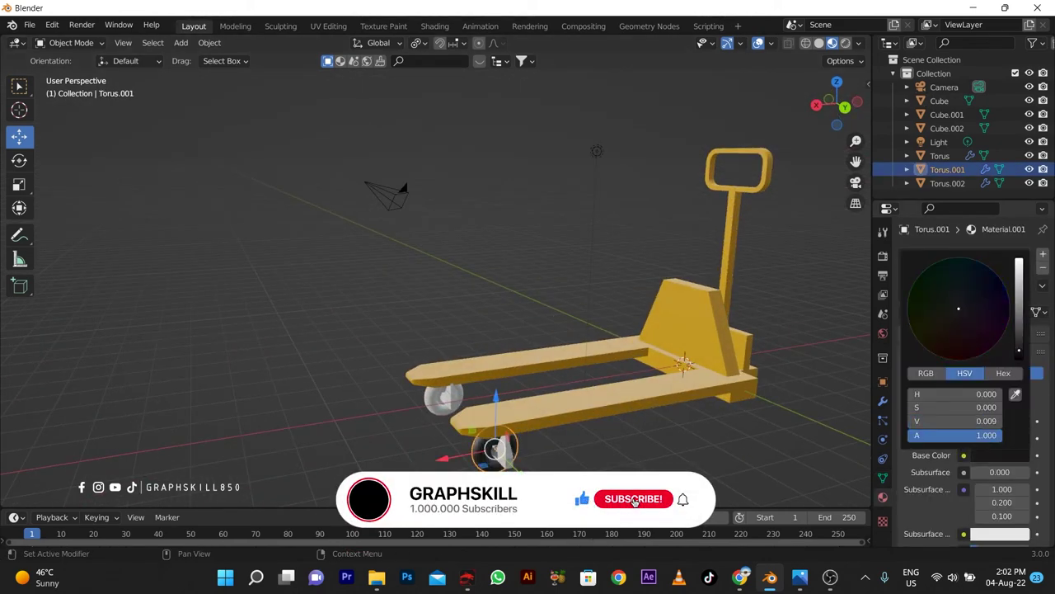
Orbit around the rear wheel Torus.001 from below, briefly entering and leaving Edit Mode
click(947, 183)
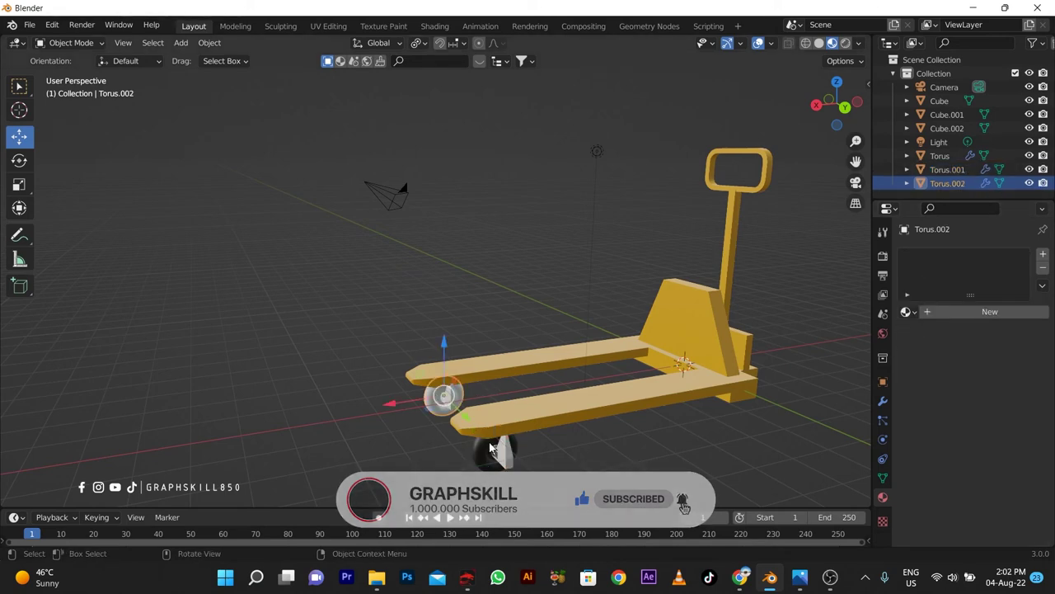
scroll(506, 468, up, 4)
mouse_move(506, 468)
middle_down()
mouse_move(515, 345)
mouse_move(588, 349)
middle_up()
click(588, 349)
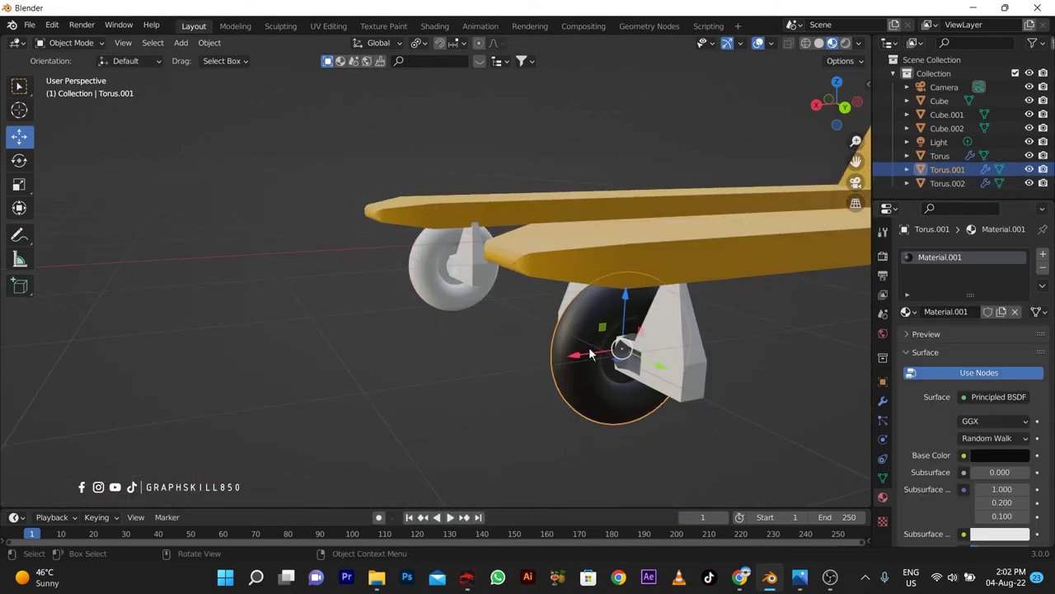
key(Tab)
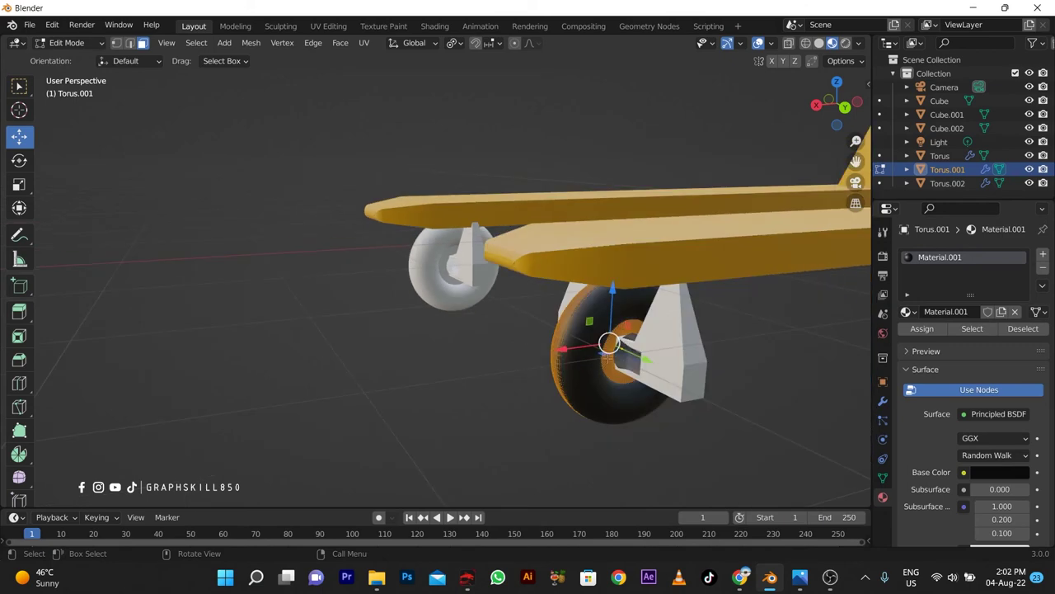
scroll(578, 358, up, 2)
scroll(578, 358, down, 2)
mouse_move(578, 358)
middle_down()
mouse_move(659, 388)
mouse_move(464, 432)
mouse_move(586, 391)
middle_up()
scroll(586, 391, up, 2)
scroll(586, 390, up, 2)
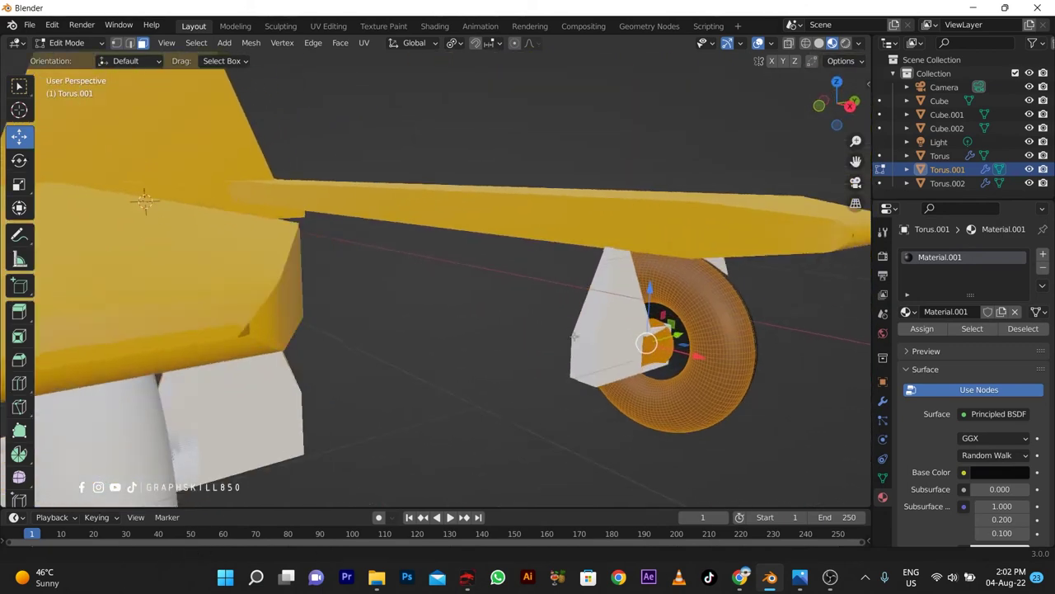
key(Tab)
middle_drag(586, 390, 626, 370)
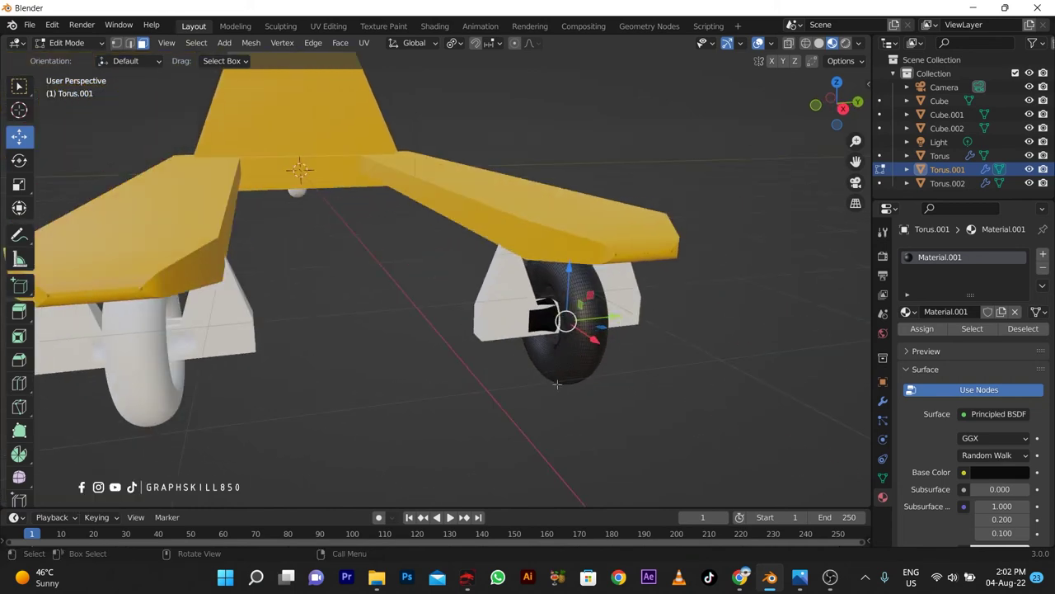
scroll(627, 370, down, 2)
Assign the black Material.001 to the wheels Torus.002 and Torus
click(297, 339)
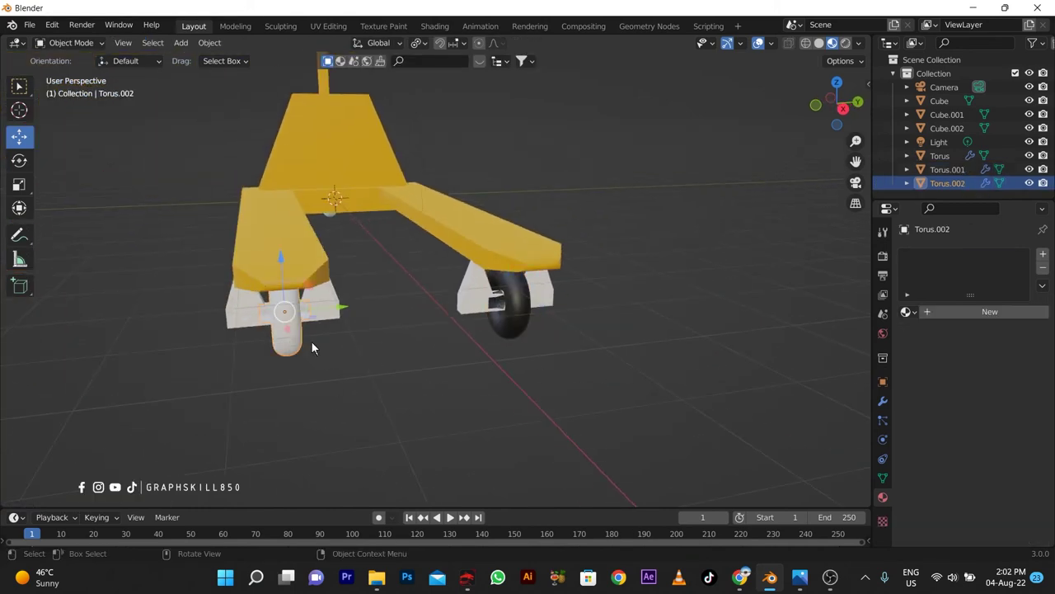
click(906, 311)
click(779, 347)
middle_drag(299, 366, 592, 353)
click(592, 346)
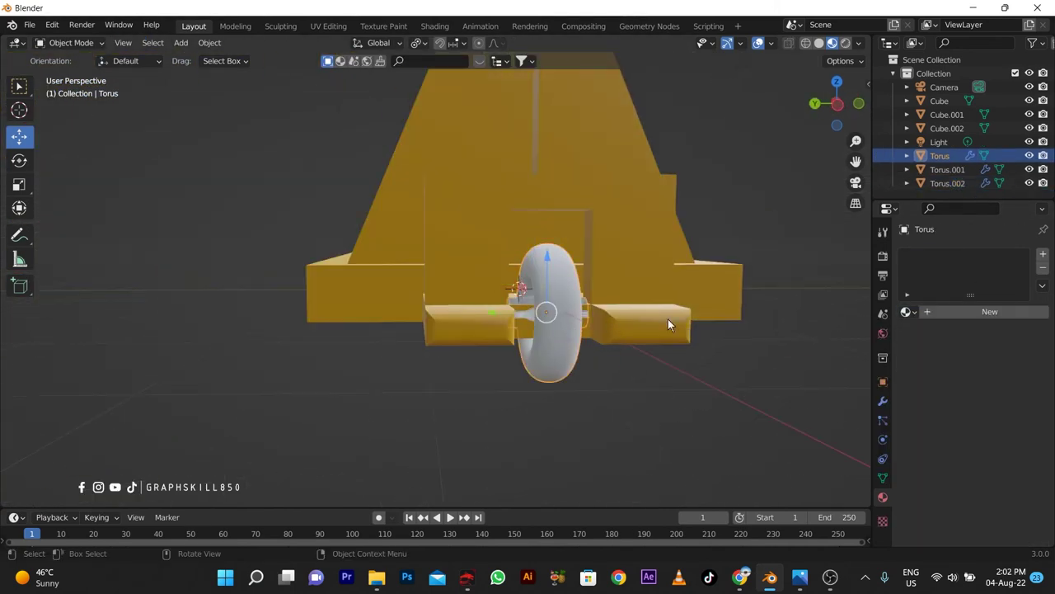
click(907, 312)
click(793, 346)
Give the front wheel strut the orange Material
scroll(506, 394, down, 3)
mouse_move(793, 345)
middle_down()
mouse_move(507, 394)
mouse_move(480, 306)
middle_up()
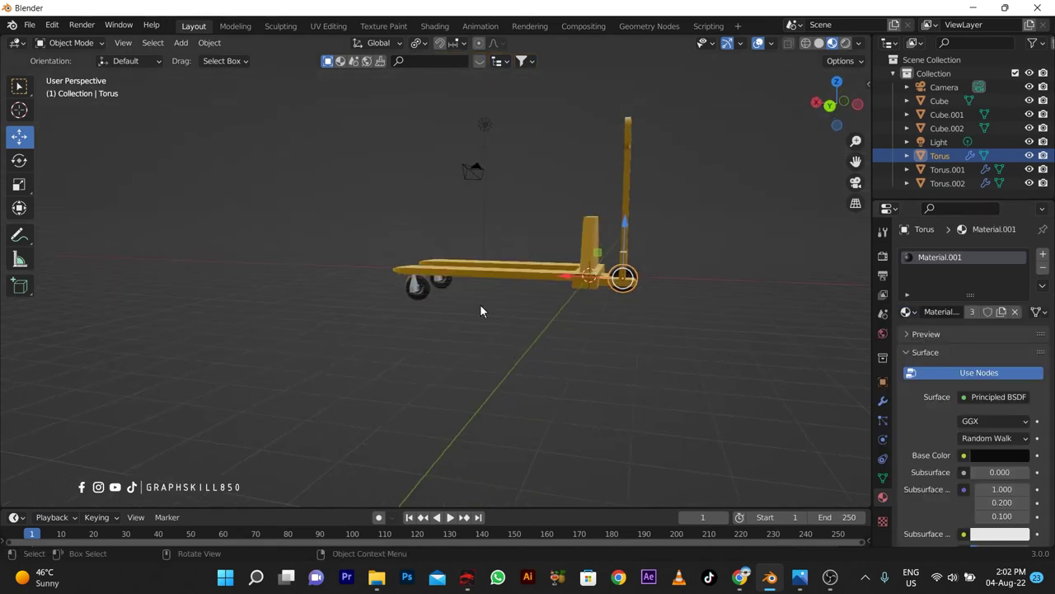
scroll(383, 291, up, 4)
scroll(378, 305, up, 2)
click(378, 305)
click(377, 305)
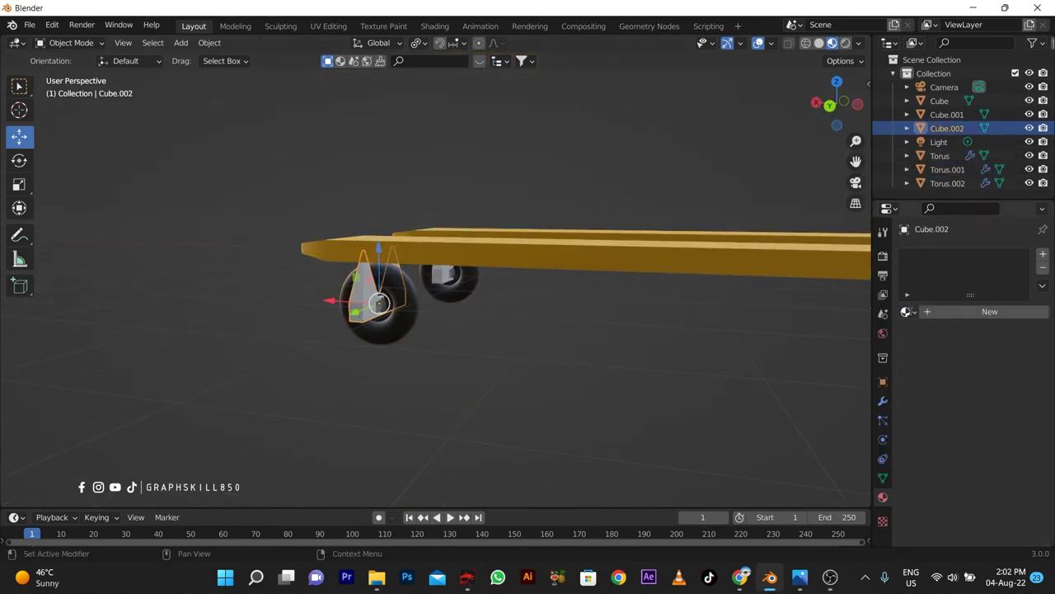
click(907, 312)
click(788, 332)
Give the rear wheel strut the orange Material and clear the selection
middle_drag(347, 335, 633, 343)
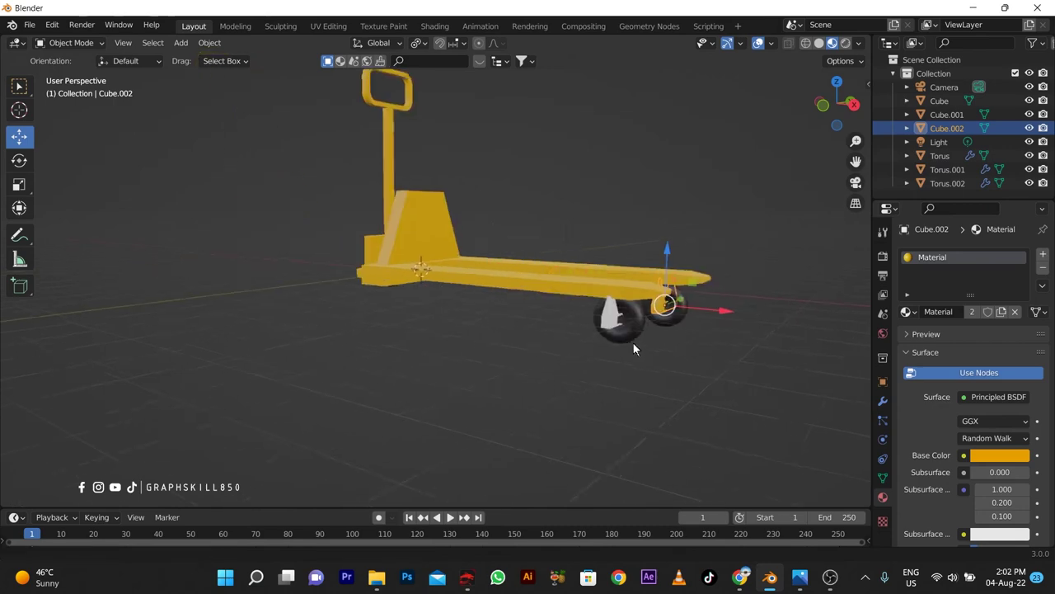
scroll(633, 343, up, 4)
click(789, 360)
click(907, 311)
click(862, 335)
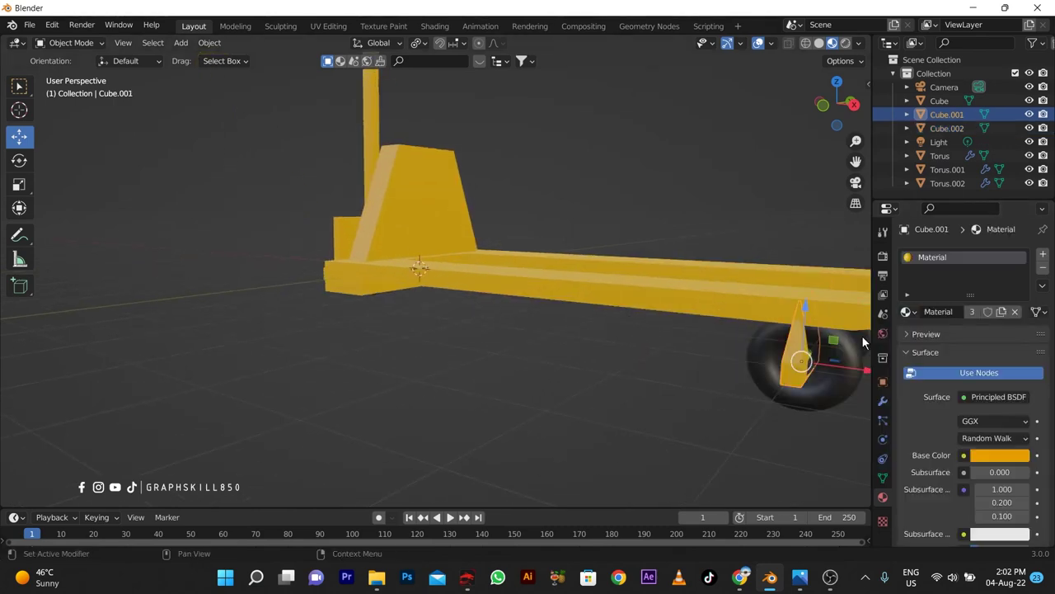
click(625, 376)
scroll(625, 376, down, 5)
mouse_move(528, 343)
middle_down()
mouse_move(668, 349)
mouse_move(508, 239)
mouse_move(528, 247)
middle_up()
Enter Edit Mode on the chassis, briefly swap its material to black, then restore orange
click(507, 239)
key(Tab)
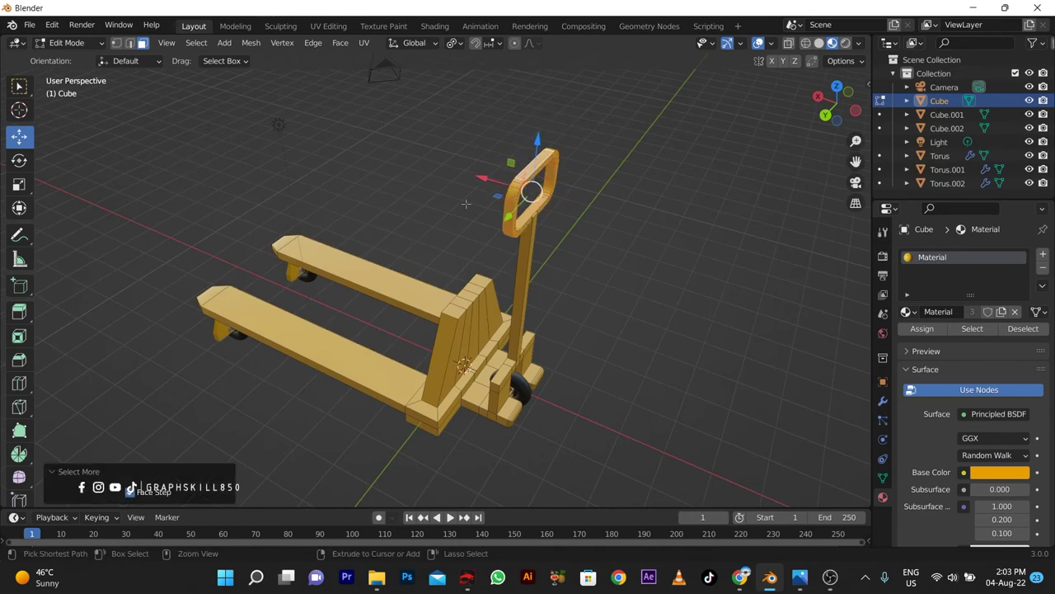
click(907, 312)
click(792, 346)
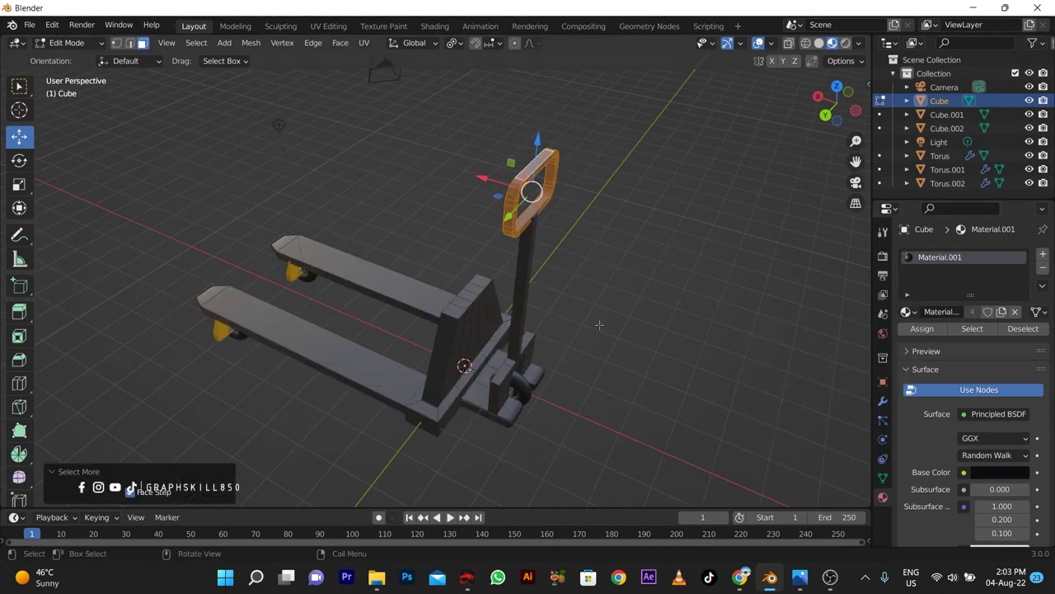
click(907, 312)
click(783, 331)
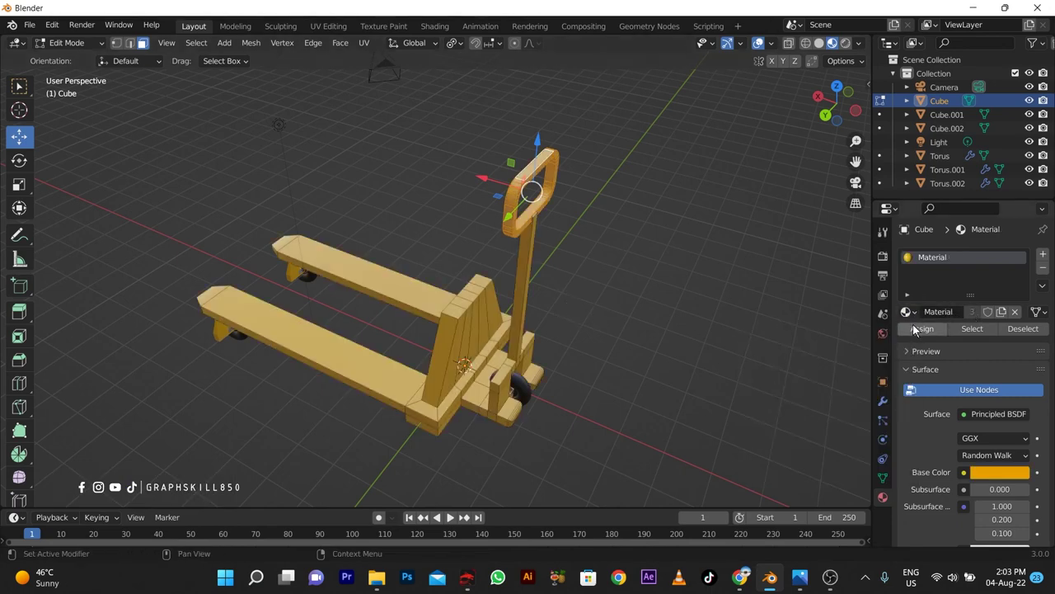
Add a second material slot on the body using black Material.001 for the handle grip
click(1043, 254)
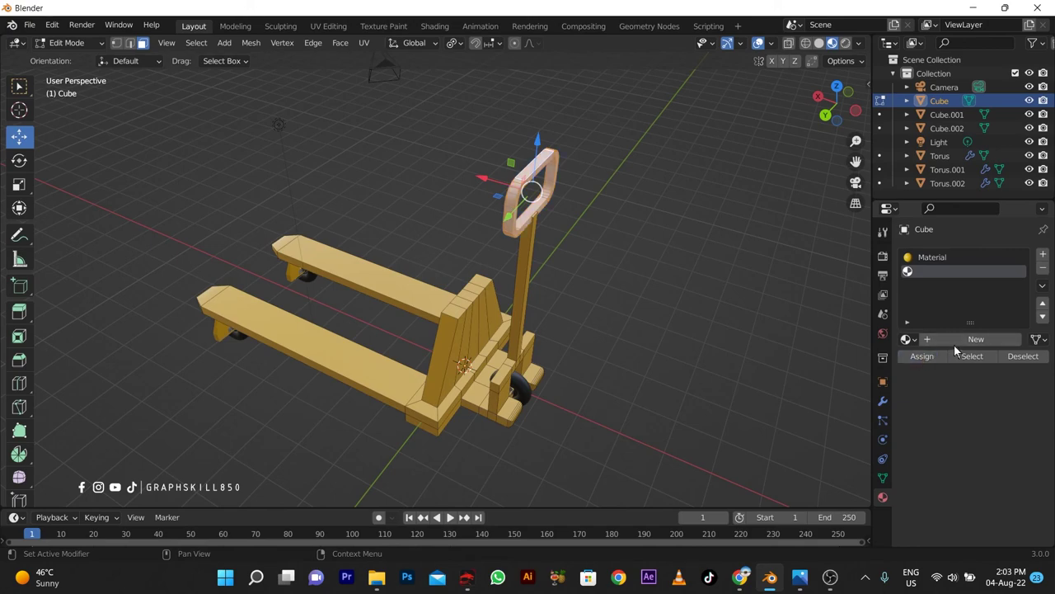
click(907, 339)
click(779, 372)
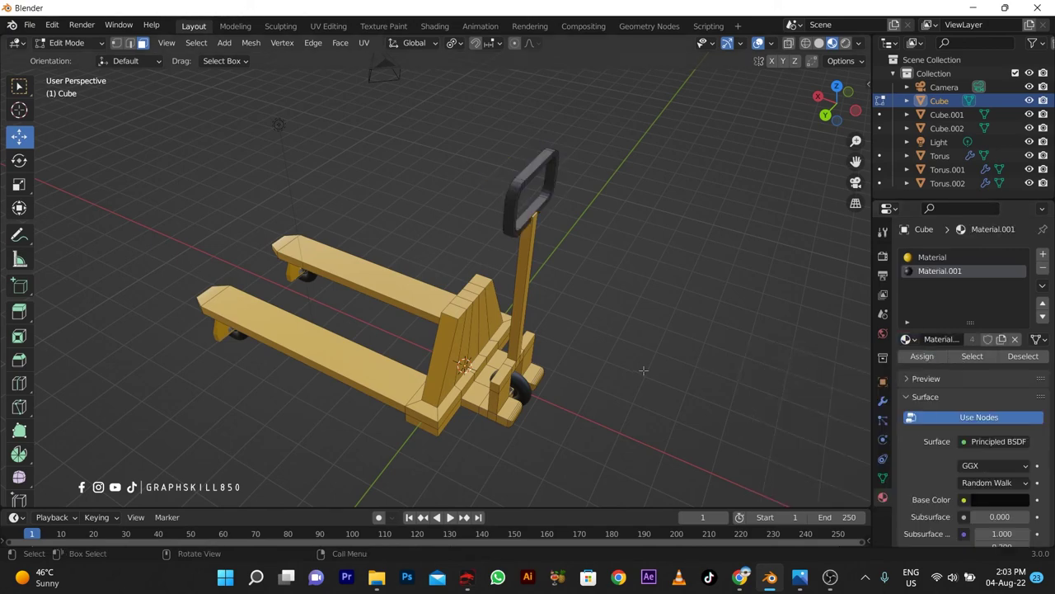
mouse_move(605, 326)
middle_down()
mouse_move(643, 294)
mouse_move(784, 314)
mouse_move(632, 389)
mouse_move(706, 266)
middle_up()
Back in Object Mode with Material Preview, add a plane and scale it to 149 m across
key(Tab)
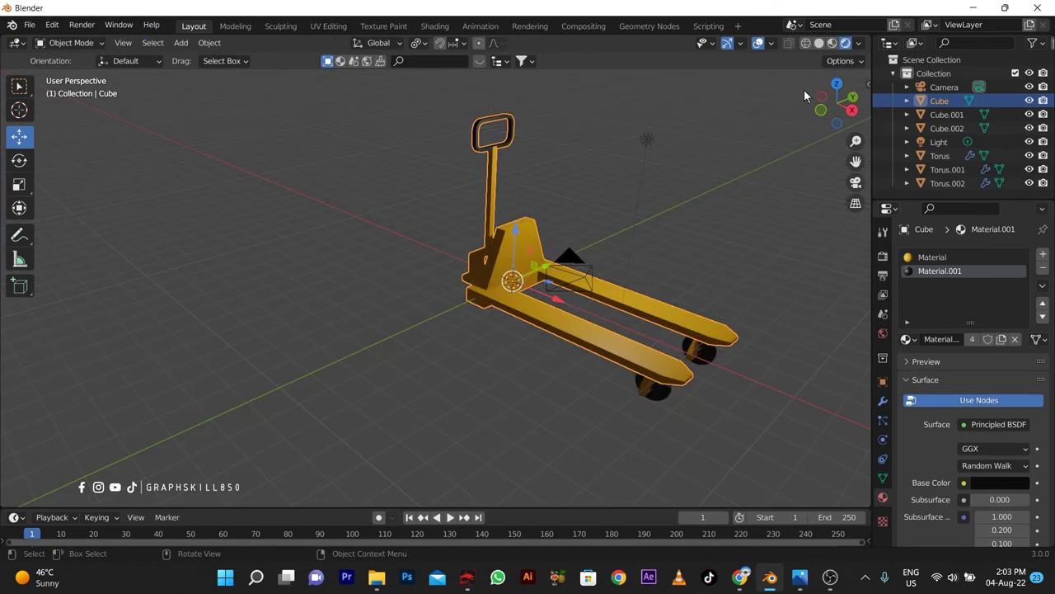
click(831, 42)
mouse_move(756, 108)
middle_down()
mouse_move(590, 301)
mouse_move(522, 336)
middle_up()
key(shift+a)
click(577, 281)
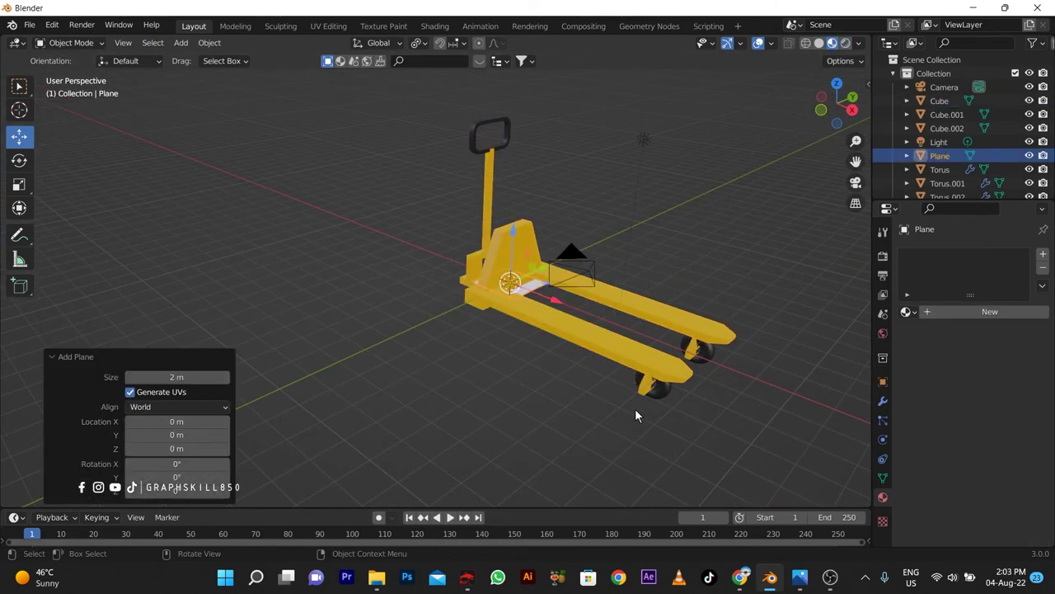
key(s)
click(33, 161)
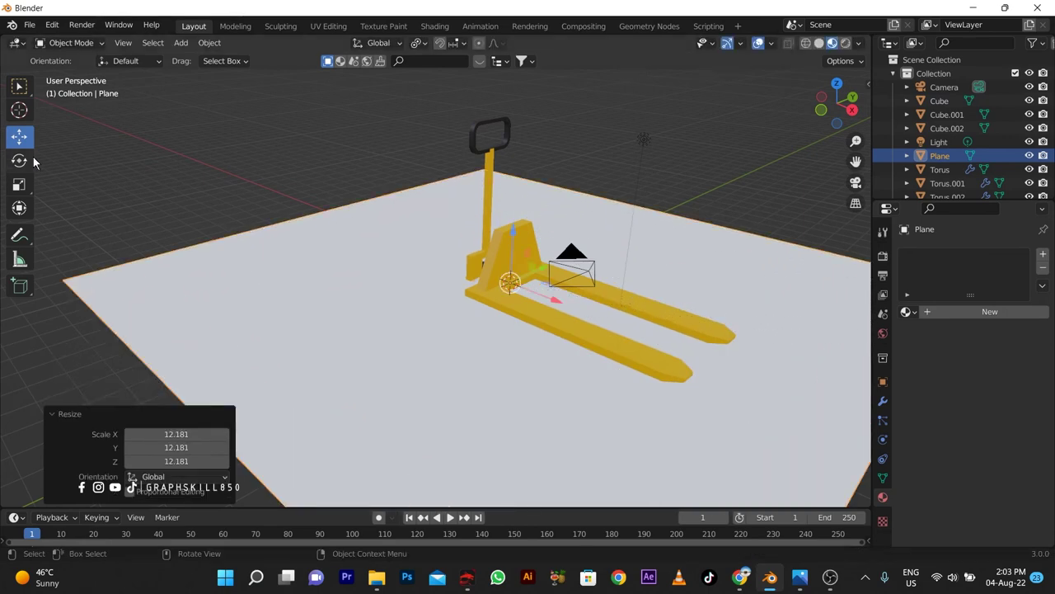
key(s)
click(1, 404)
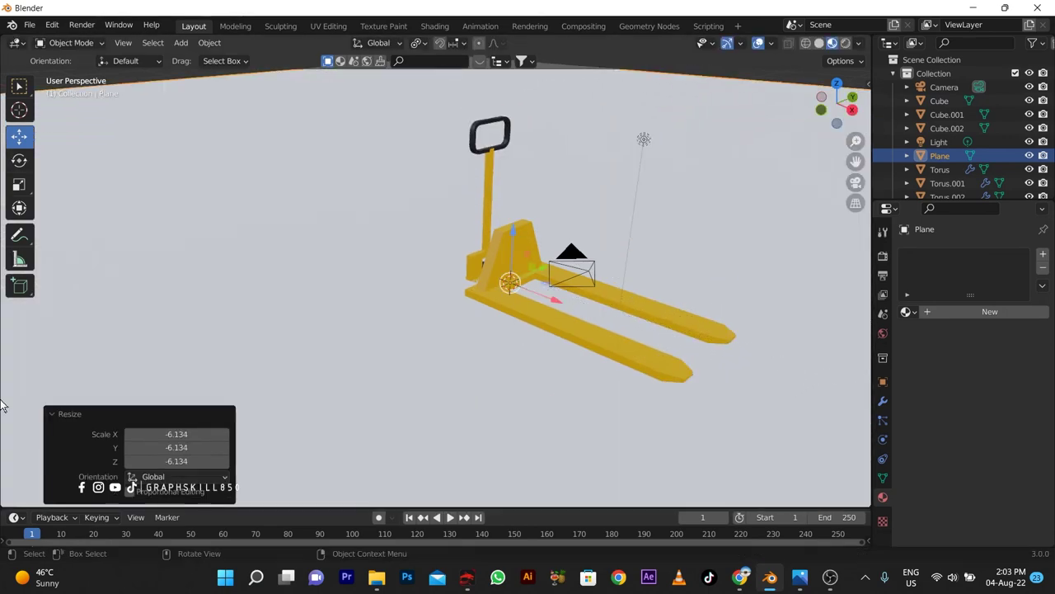
Lower the plane along Z to -1.0733 m, just beneath the wheels, checking in front view
key(g)
key(z)
click(498, 273)
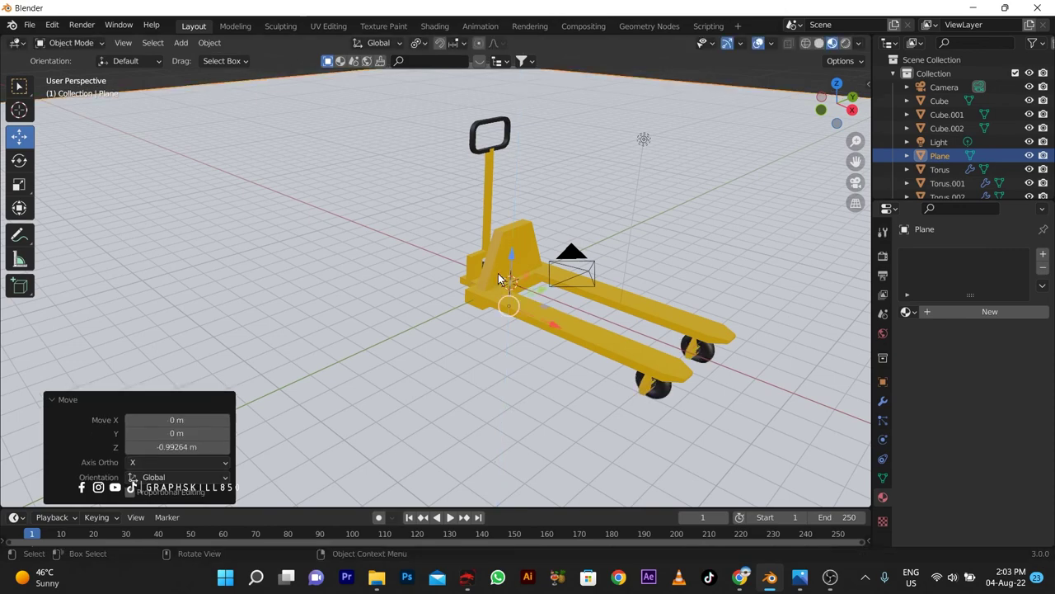
key(KP_1)
key(g)
key(z)
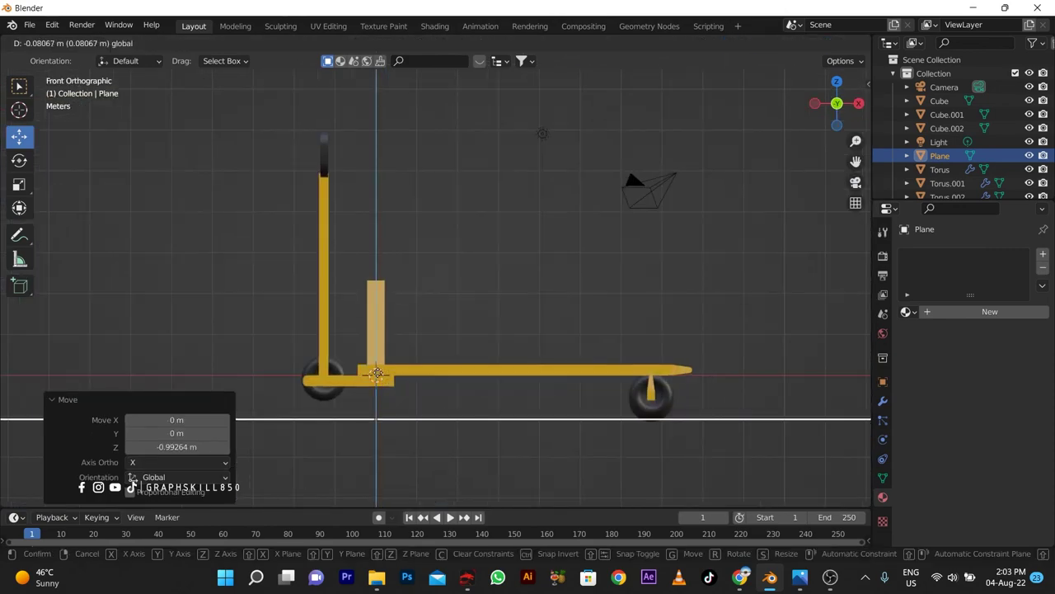
click(382, 378)
Switch to rendered shading and look through the scene camera
mouse_move(433, 374)
middle_down()
mouse_move(367, 426)
mouse_move(440, 390)
mouse_move(448, 332)
middle_up()
click(845, 42)
key(KP_0)
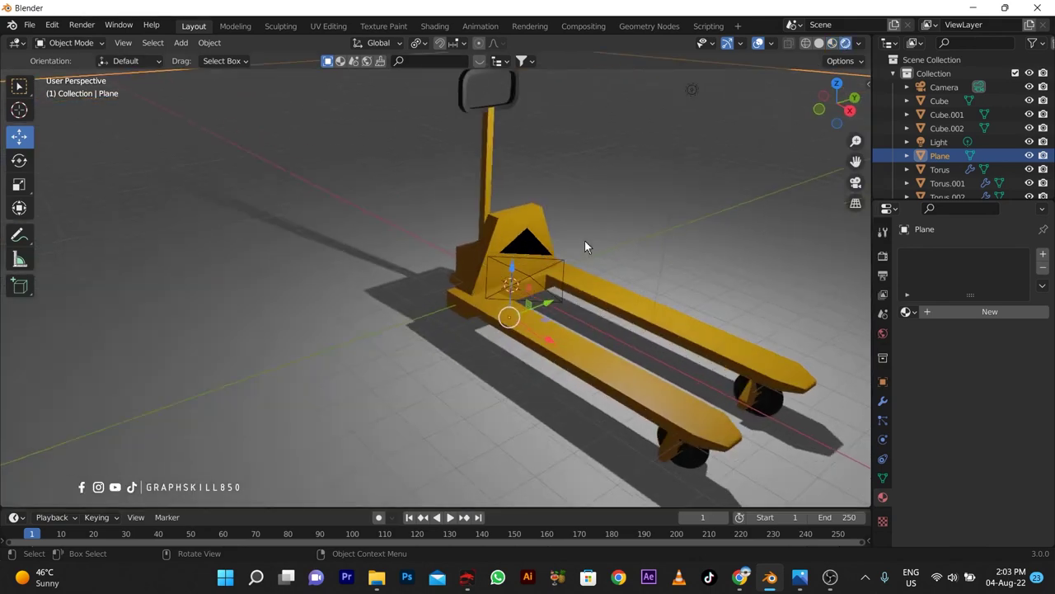
Show the side panel's View settings and reframe the camera from a higher side angle
key(n)
scroll(499, 300, down, 3)
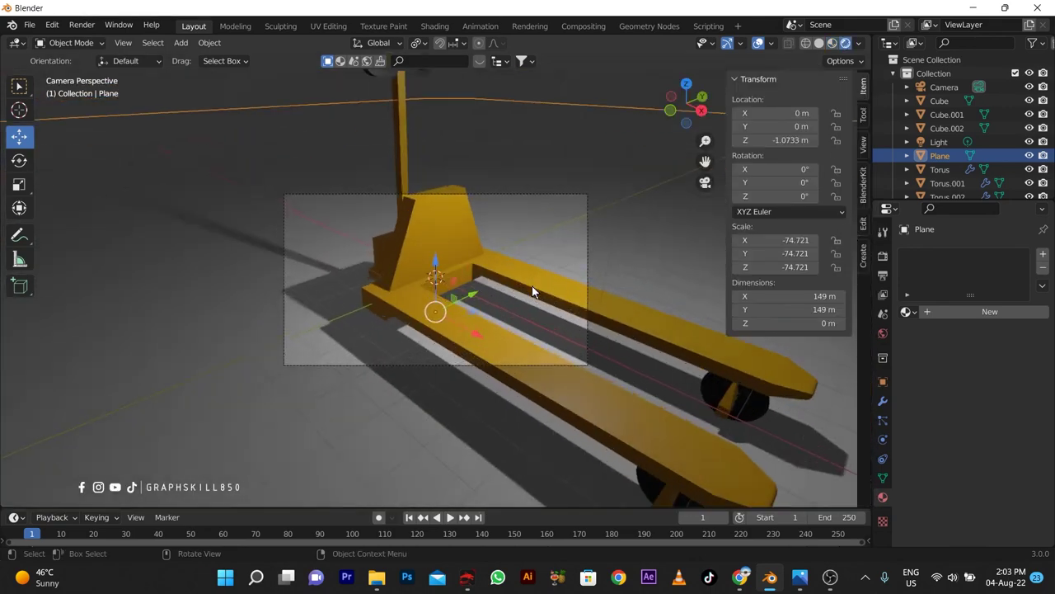
scroll(660, 248, up, 1)
click(858, 153)
mouse_move(494, 313)
middle_down()
mouse_move(449, 274)
mouse_move(374, 324)
mouse_move(348, 317)
mouse_move(366, 323)
middle_up()
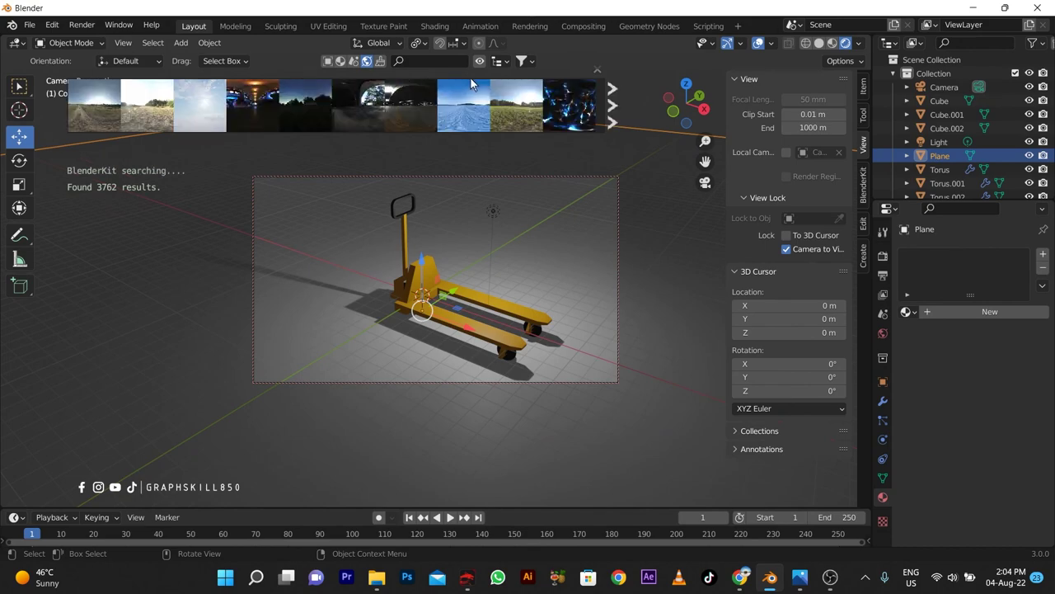
Apply BlenderKit's Office HDRI at 4096 resolution and delete the original light
click(315, 115)
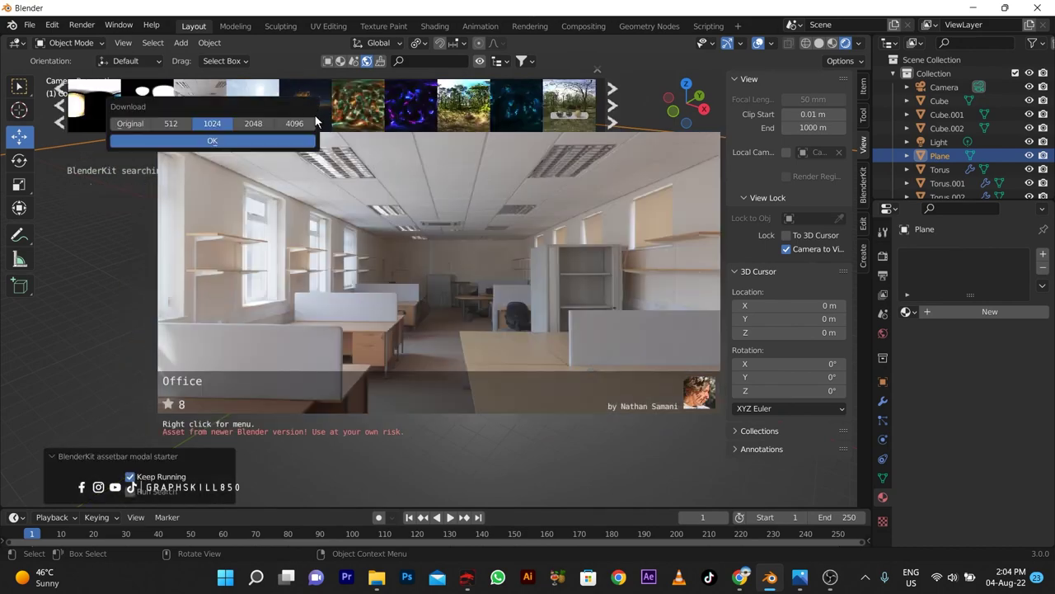
click(277, 143)
click(940, 142)
key(Delete)
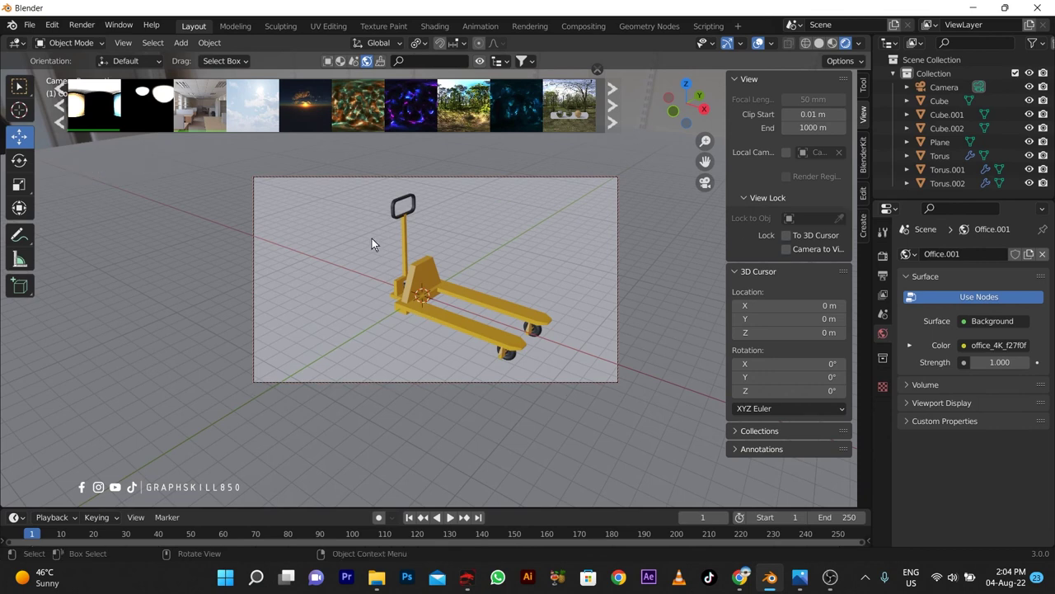
scroll(371, 238, up, 3)
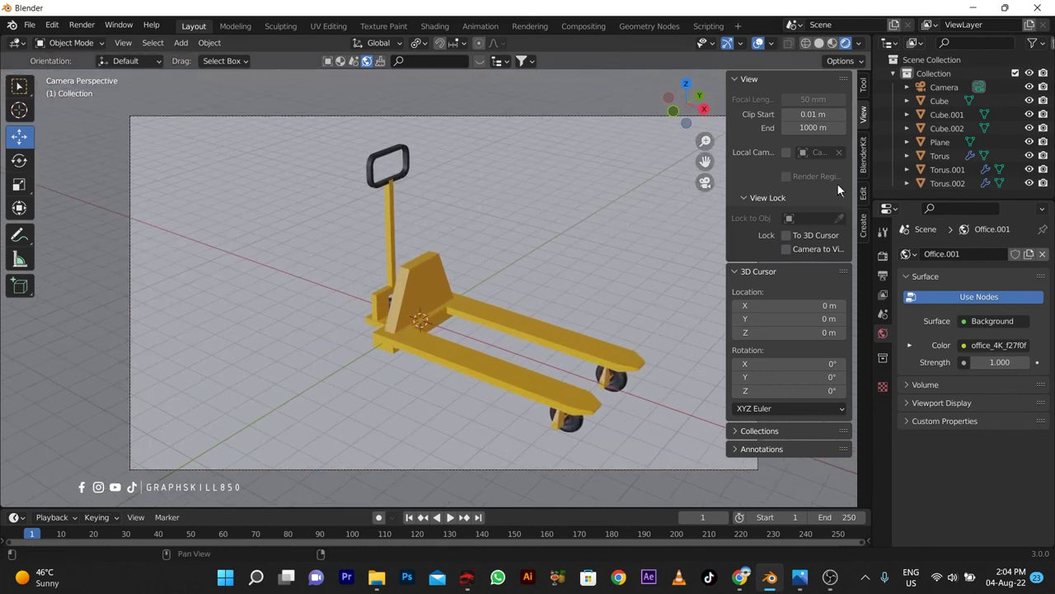
Lock Camera to View, preview in Cycles with GPU Compute, then revert the engine to Eevee
click(787, 249)
click(882, 233)
click(882, 255)
click(981, 255)
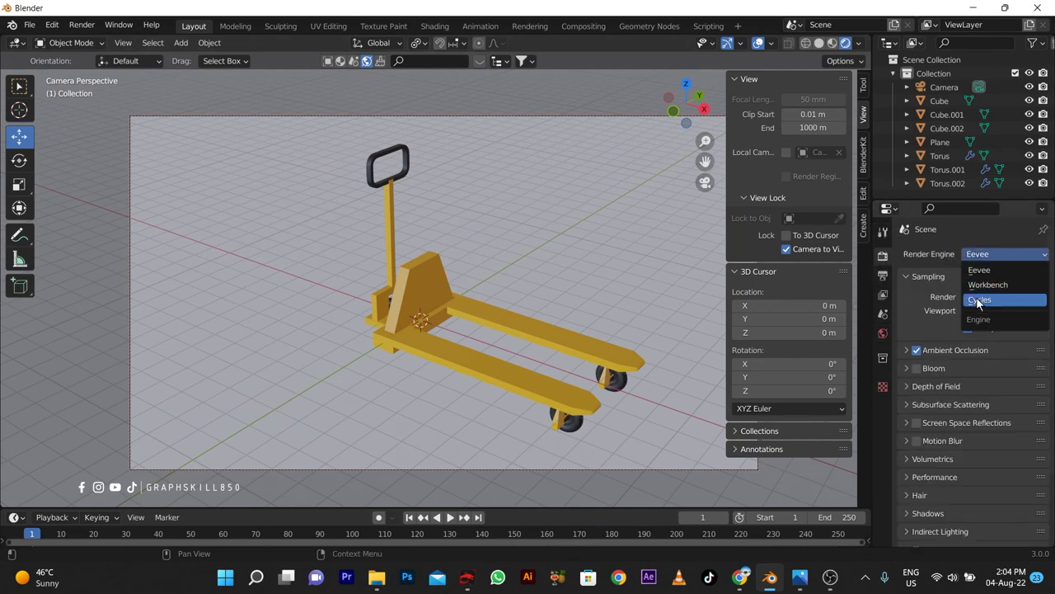
click(978, 302)
click(993, 288)
click(997, 318)
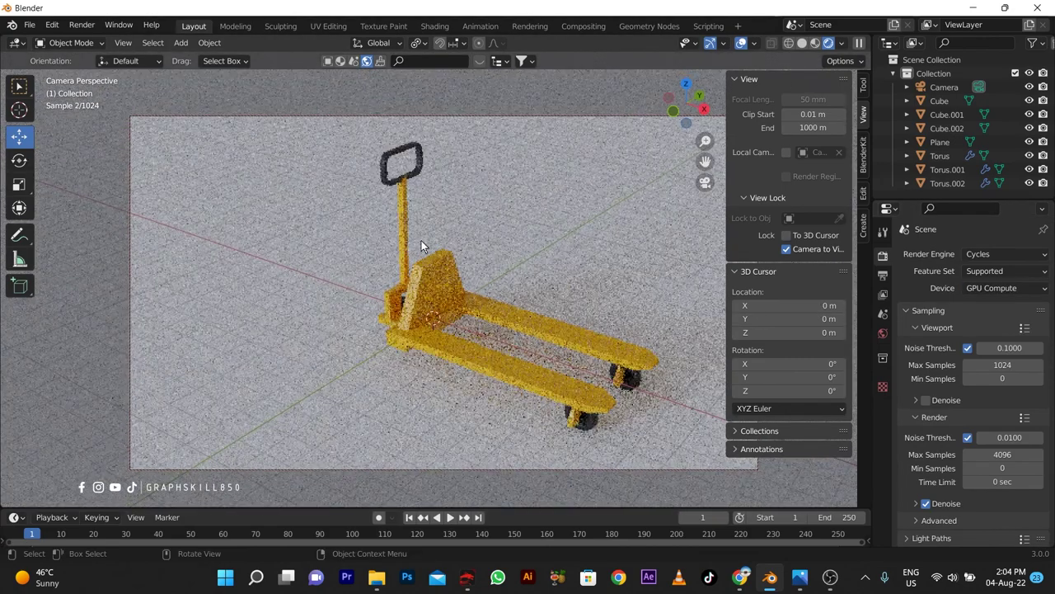
click(994, 272)
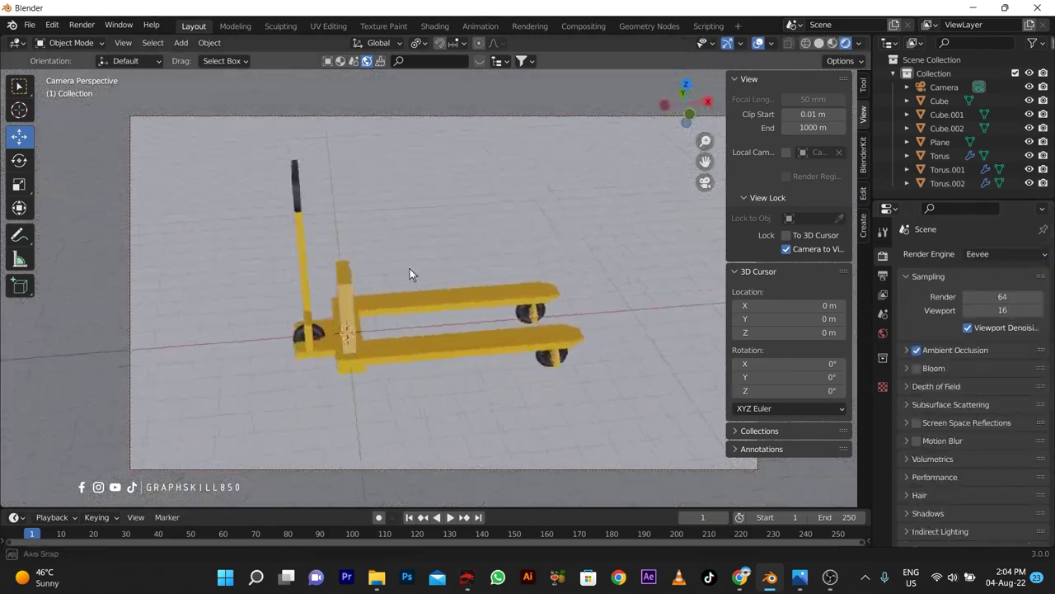